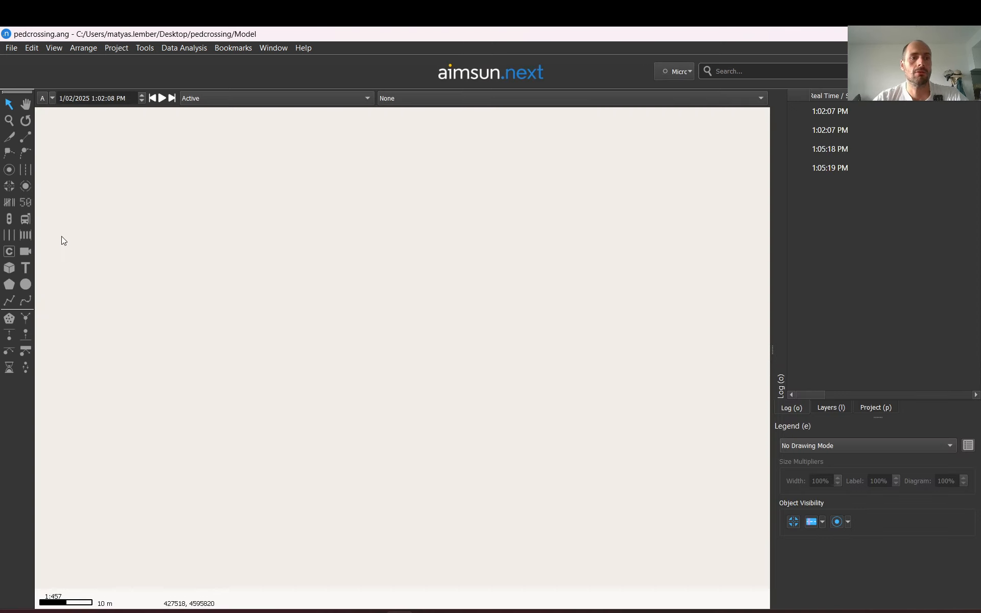
Draw a two-lane road section about 33 m long
{"action": "left_click", "coordinate": [25, 171]}
{"action": "left_click", "coordinate": [156, 346]}
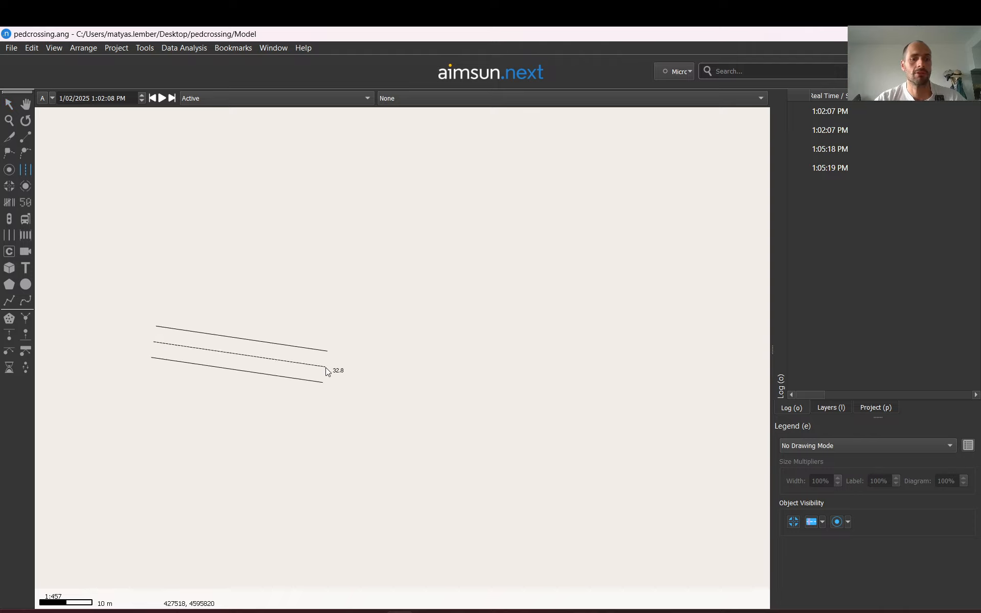
{"action": "double_click", "coordinate": [436, 342]}
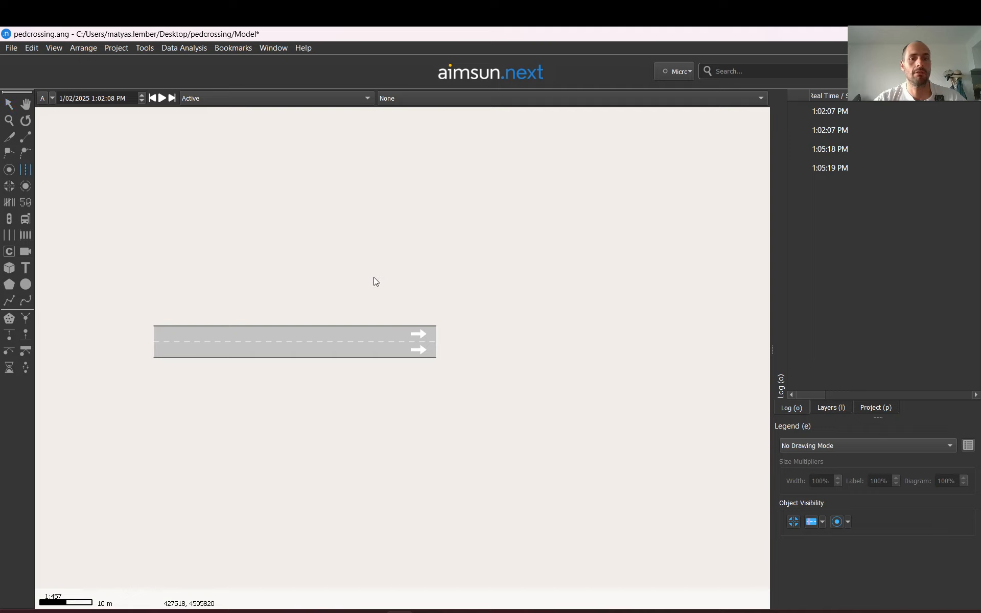
Extend the section's end so the road is about 114 m long
{"action": "left_click", "coordinate": [360, 335]}
{"action": "left_click_drag", "start_coordinate": [441, 344], "coordinate": [753, 346]}
{"action": "scroll", "coordinate": [753, 345], "scroll_direction": "down", "scroll_amount": 4}
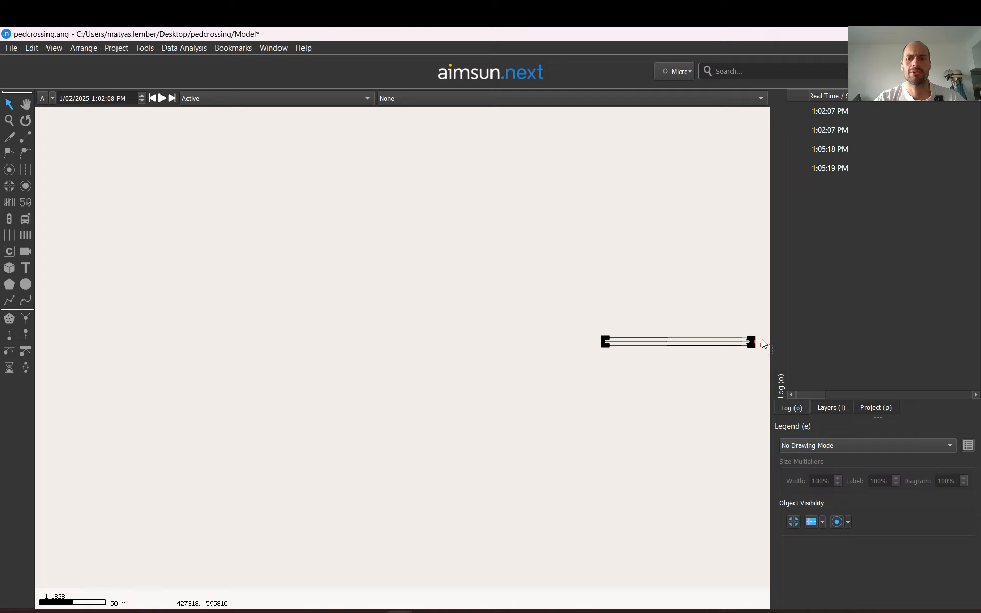
{"action": "scroll", "coordinate": [761, 340], "scroll_direction": "up", "scroll_amount": 4}
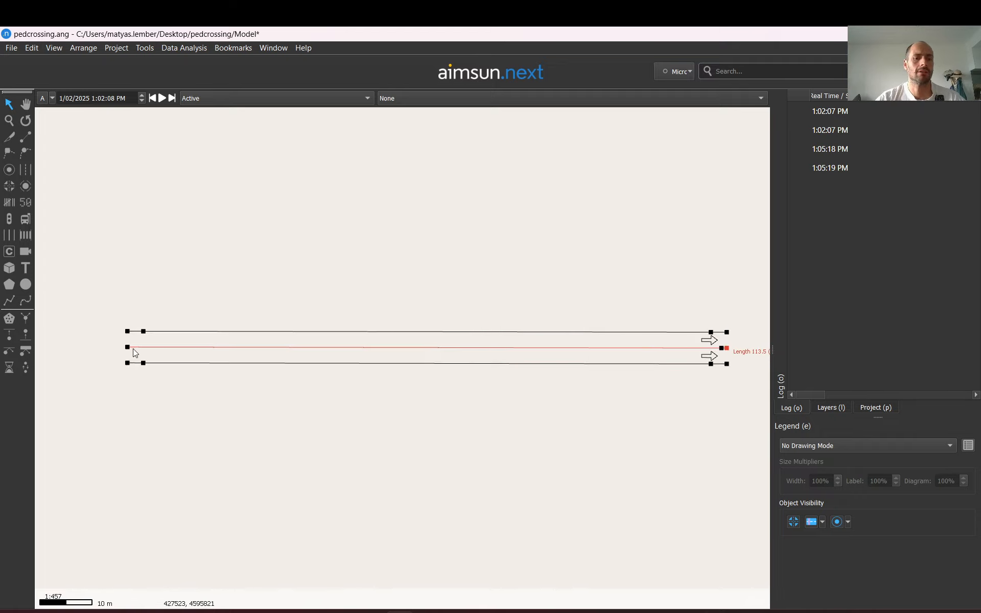
Drag the section's start point further to the left, beyond the view edge
{"action": "left_click", "coordinate": [498, 287]}
{"action": "left_click", "coordinate": [426, 337]}
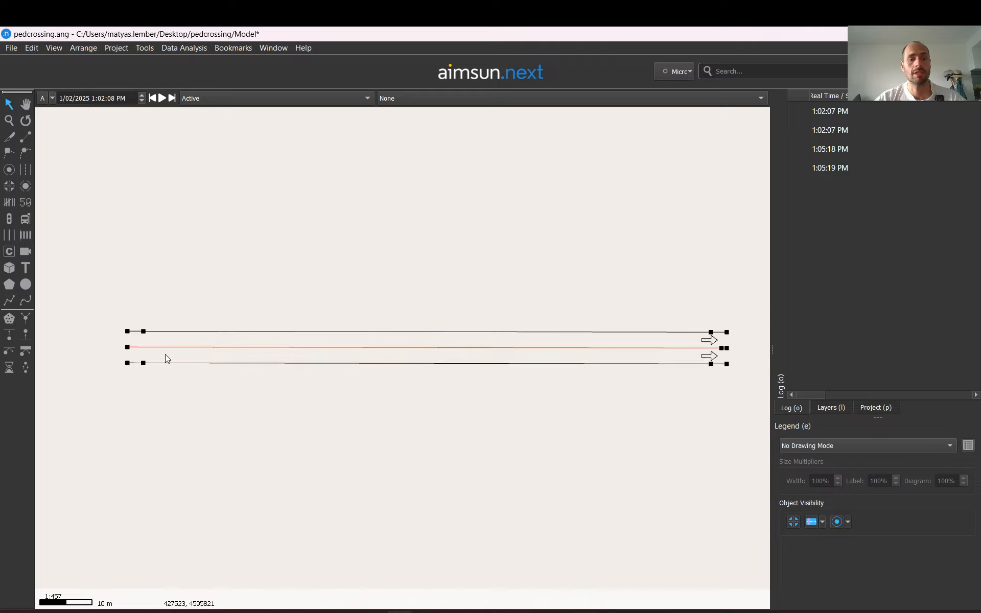
{"action": "left_click_drag", "start_coordinate": [129, 349], "coordinate": [2, 343]}
{"action": "left_click", "coordinate": [222, 259]}
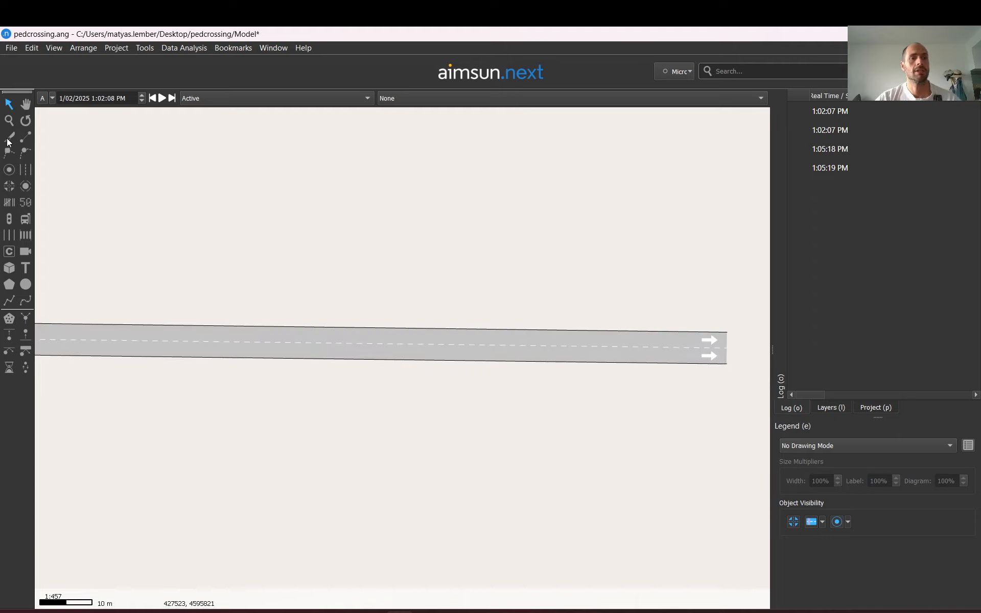
Extend the section's end further so it is about 210 m long
{"action": "left_click", "coordinate": [190, 348]}
{"action": "scroll", "coordinate": [268, 320], "scroll_direction": "down", "scroll_amount": 2}
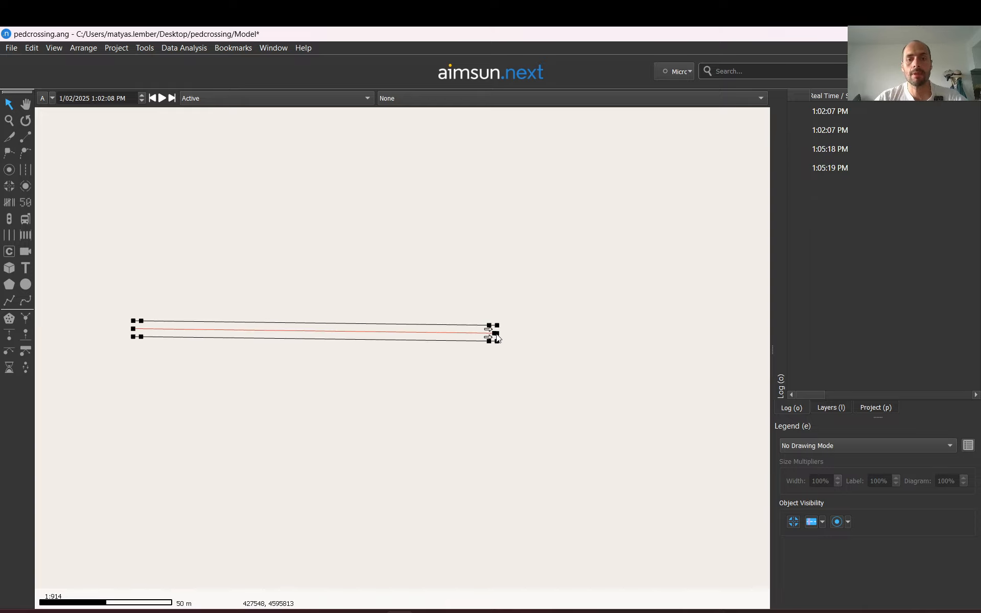
{"action": "left_click_drag", "start_coordinate": [495, 333], "coordinate": [692, 332]}
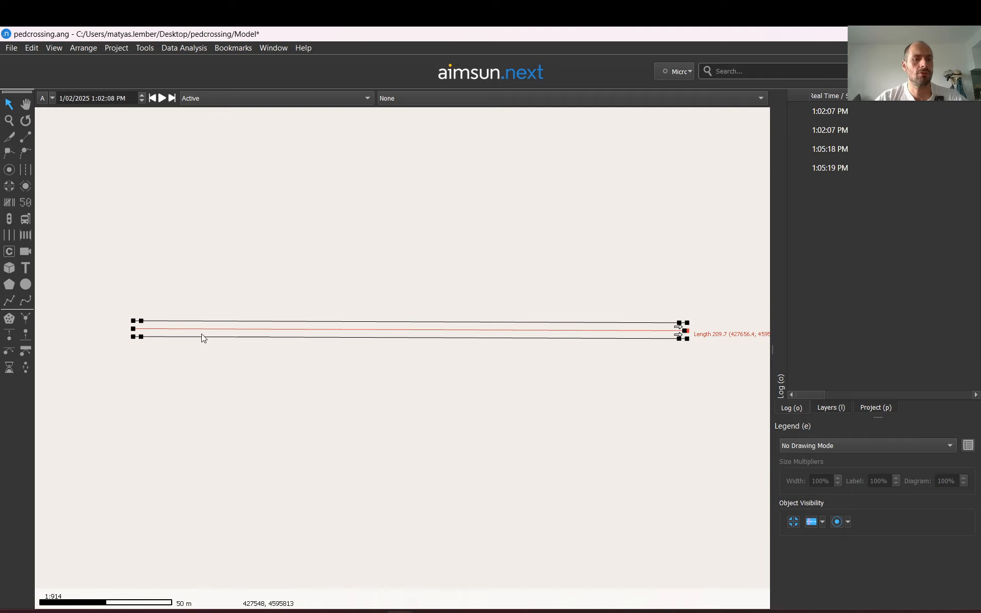
Divide the section in two near its middle with the Divide Section in Two tool
{"action": "left_click", "coordinate": [9, 138]}
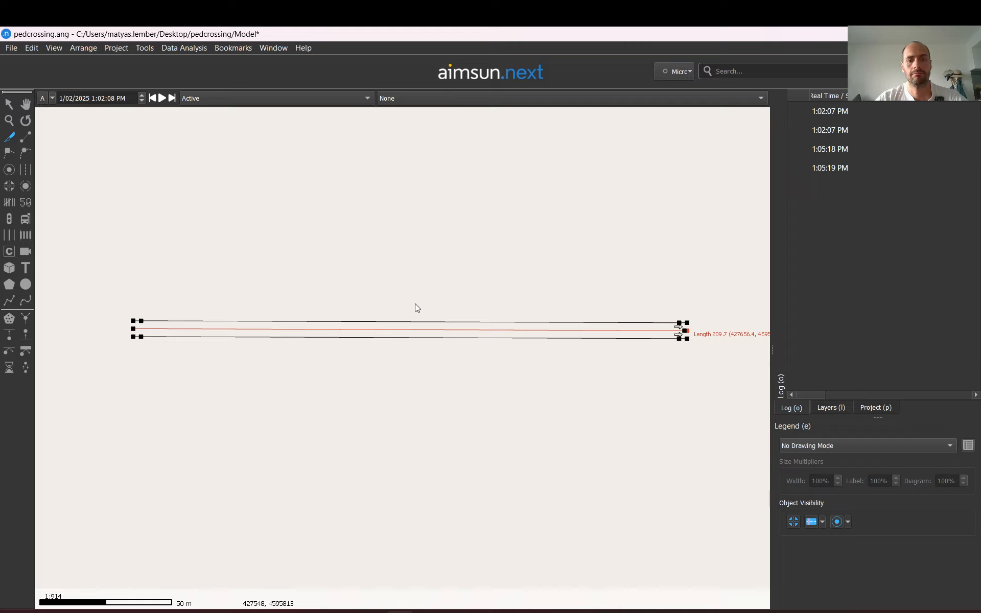
{"action": "mouse_move", "coordinate": [415, 304]}
{"action": "left_mouse_down"}
{"action": "mouse_move", "coordinate": [399, 394]}
{"action": "mouse_move", "coordinate": [495, 415]}
{"action": "mouse_move", "coordinate": [373, 401]}
{"action": "mouse_move", "coordinate": [429, 393]}
{"action": "mouse_move", "coordinate": [401, 382]}
{"action": "mouse_move", "coordinate": [410, 353]}
{"action": "mouse_move", "coordinate": [414, 364]}
{"action": "mouse_move", "coordinate": [326, 375]}
{"action": "mouse_move", "coordinate": [198, 366]}
{"action": "mouse_move", "coordinate": [387, 364]}
{"action": "left_mouse_up"}
{"action": "left_click_drag", "start_coordinate": [453, 369], "coordinate": [410, 385]}
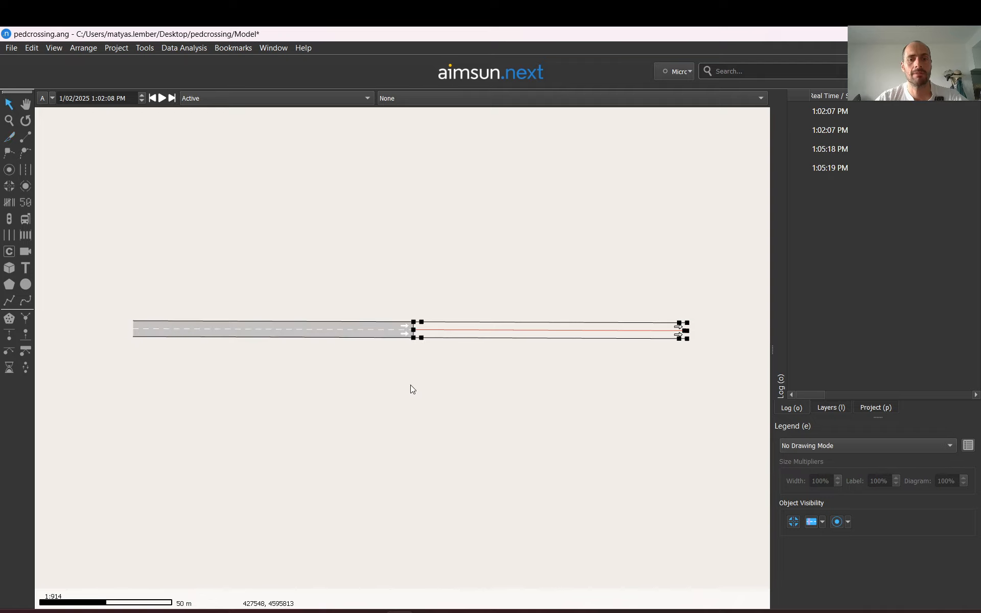
Shorten the upstream section's end to leave a gap of a few metres before the downstream section
{"action": "scroll", "coordinate": [420, 344], "scroll_direction": "up", "scroll_amount": 5}
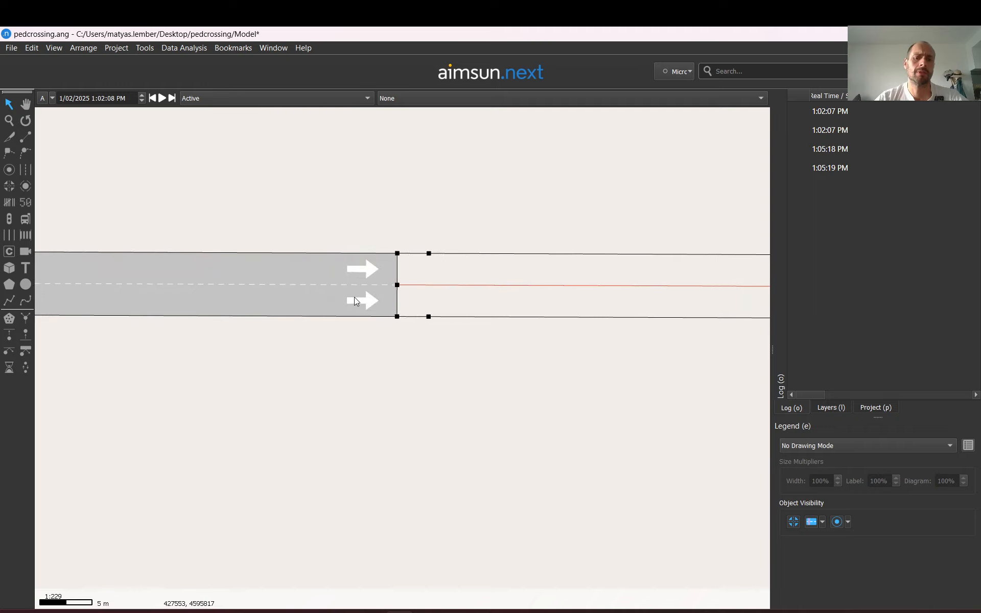
{"action": "left_click", "coordinate": [291, 290]}
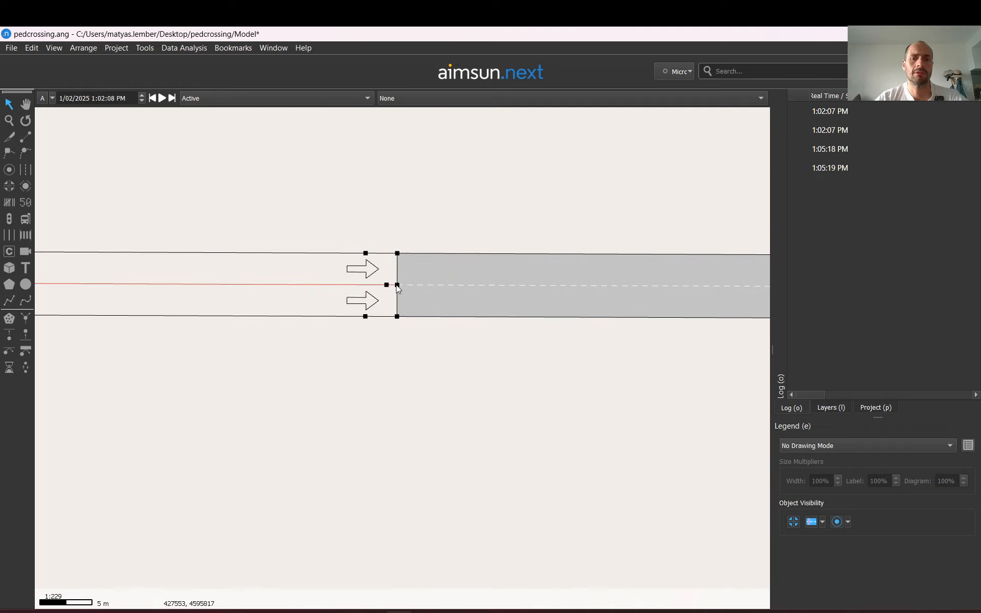
{"action": "scroll", "coordinate": [398, 288], "scroll_direction": "up", "scroll_amount": 2}
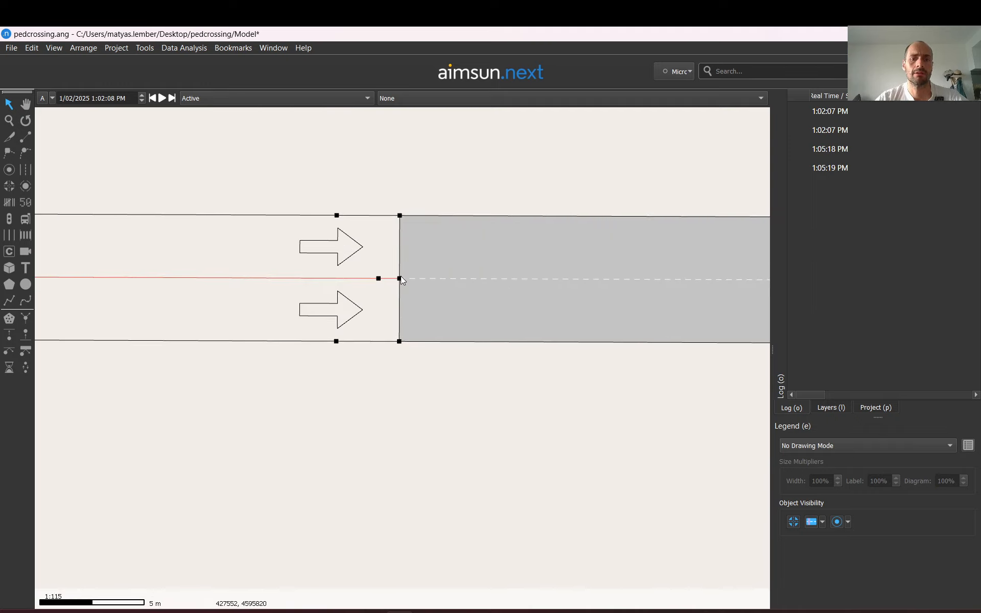
{"action": "left_click_drag", "start_coordinate": [401, 278], "coordinate": [353, 282]}
{"action": "left_click", "coordinate": [394, 222]}
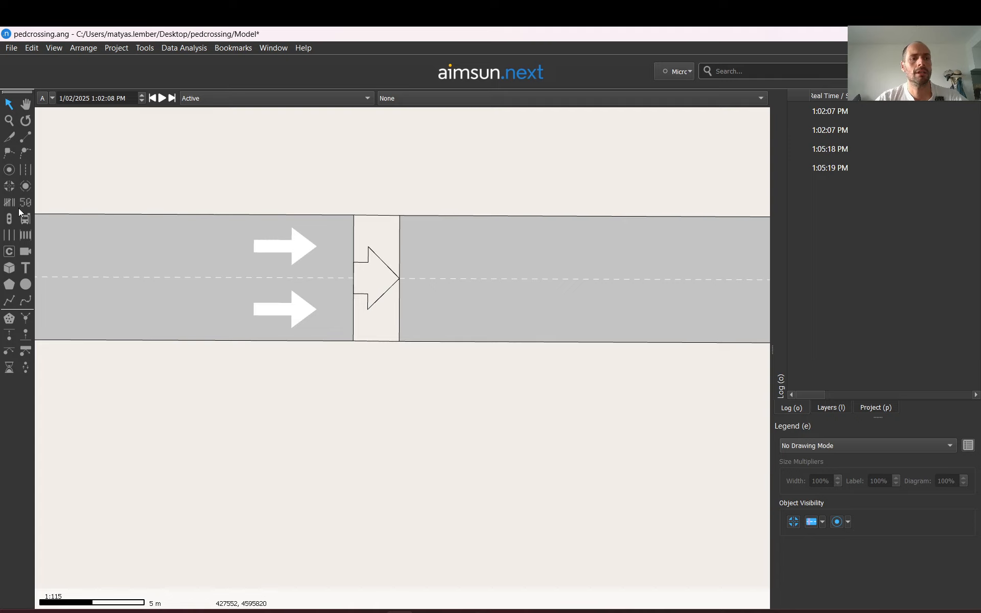
Add a pedestrian crossing at the downstream end of the upstream section
{"action": "left_click", "coordinate": [26, 235]}
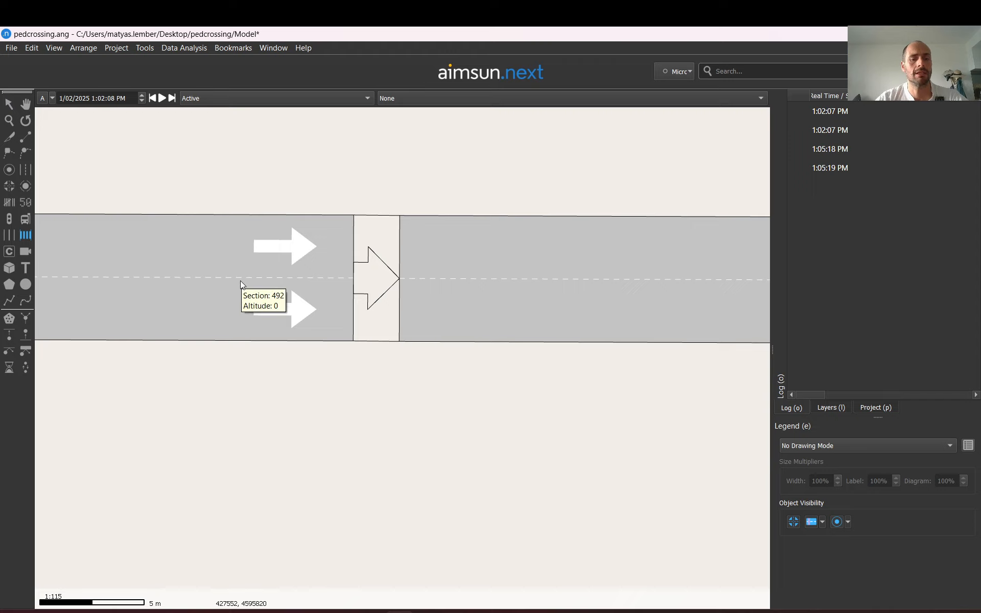
{"action": "scroll", "coordinate": [240, 281], "scroll_direction": "down", "scroll_amount": 3}
{"action": "scroll", "coordinate": [281, 283], "scroll_direction": "down", "scroll_amount": 5}
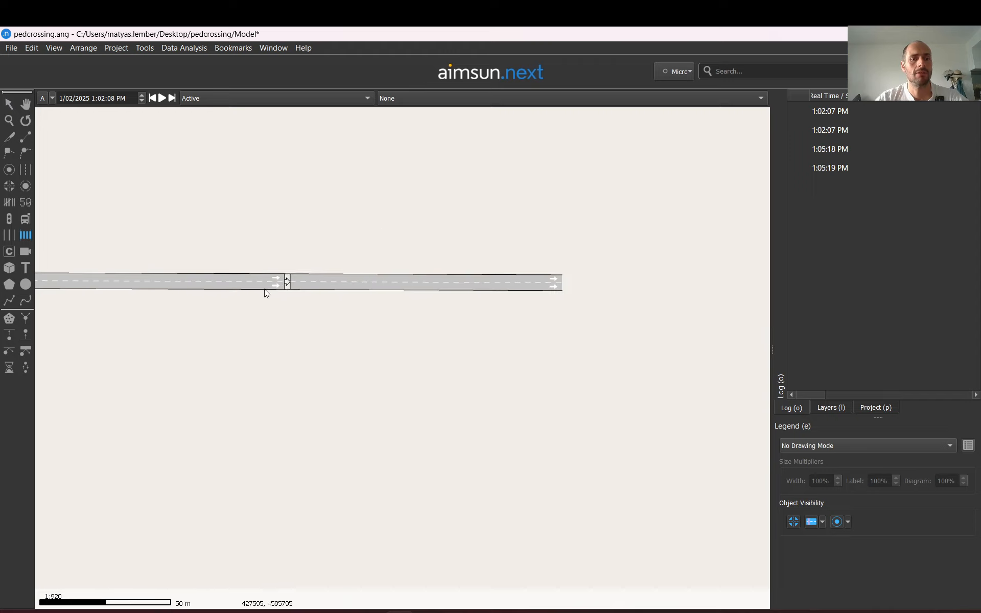
{"action": "scroll", "coordinate": [264, 286], "scroll_direction": "down", "scroll_amount": 3}
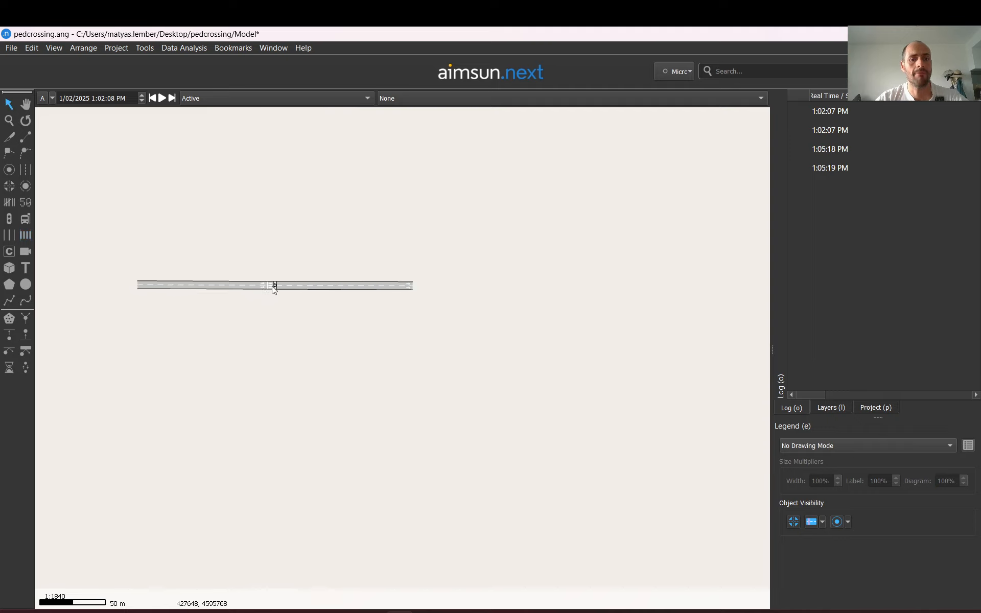
{"action": "scroll", "coordinate": [273, 287], "scroll_direction": "up", "scroll_amount": 9}
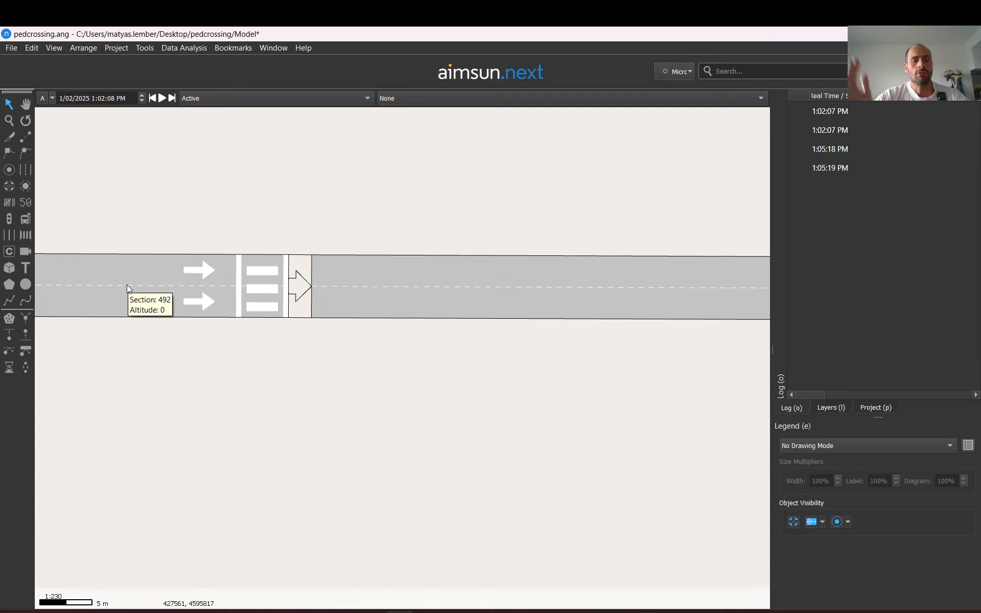
Draw a rectangular pedestrian area around the crossing, spanning both sides of the road
{"action": "left_click", "coordinate": [11, 323]}
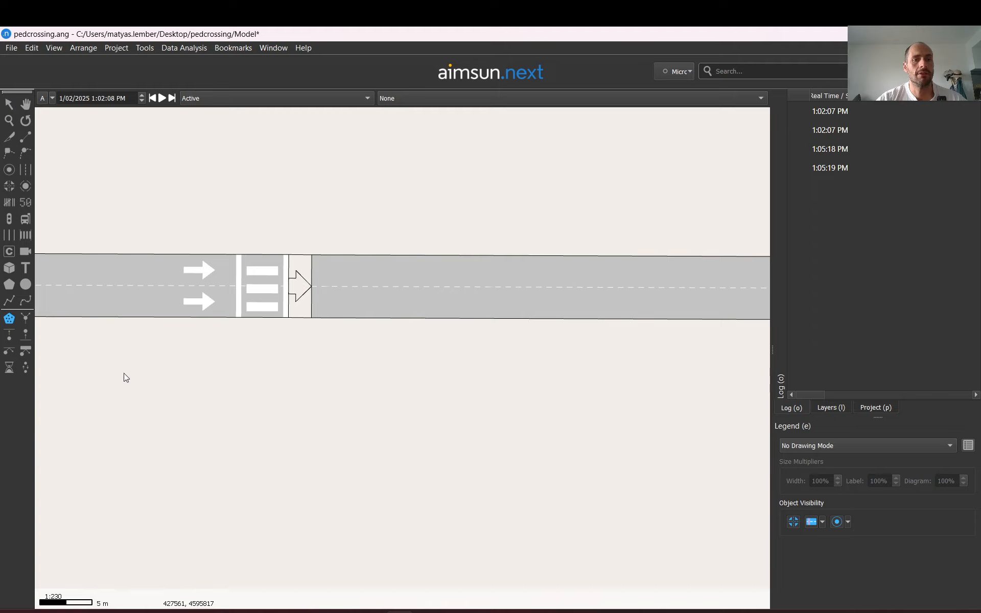
{"action": "left_click", "coordinate": [134, 143]}
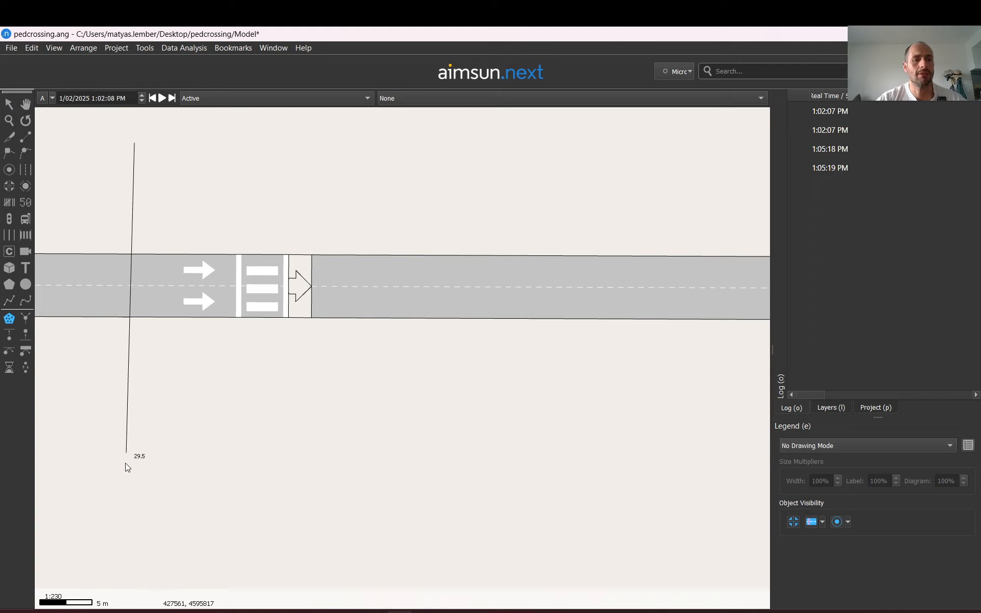
{"action": "left_click", "coordinate": [128, 494]}
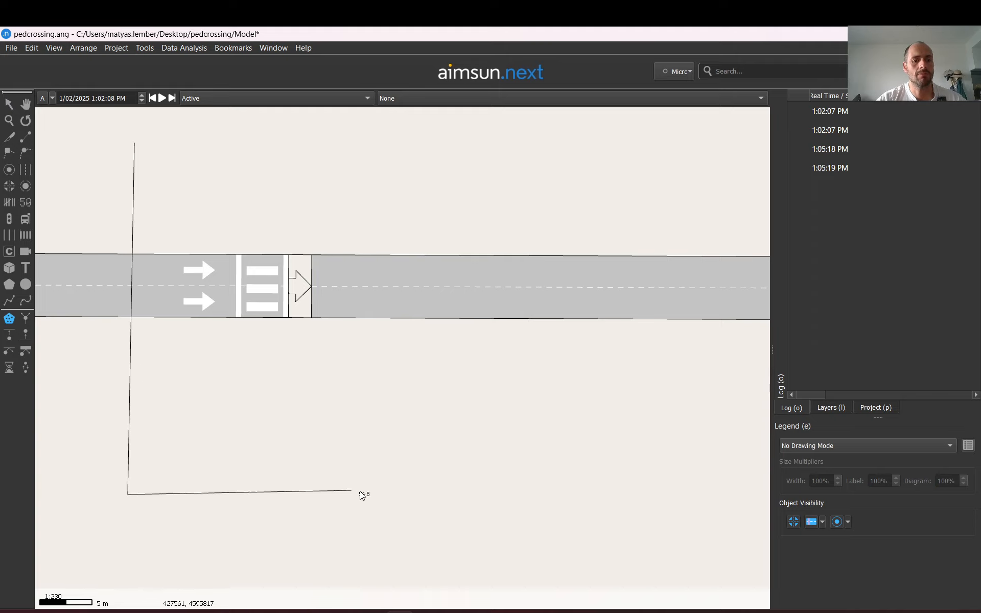
{"action": "left_click", "coordinate": [470, 501]}
{"action": "left_click", "coordinate": [474, 133]}
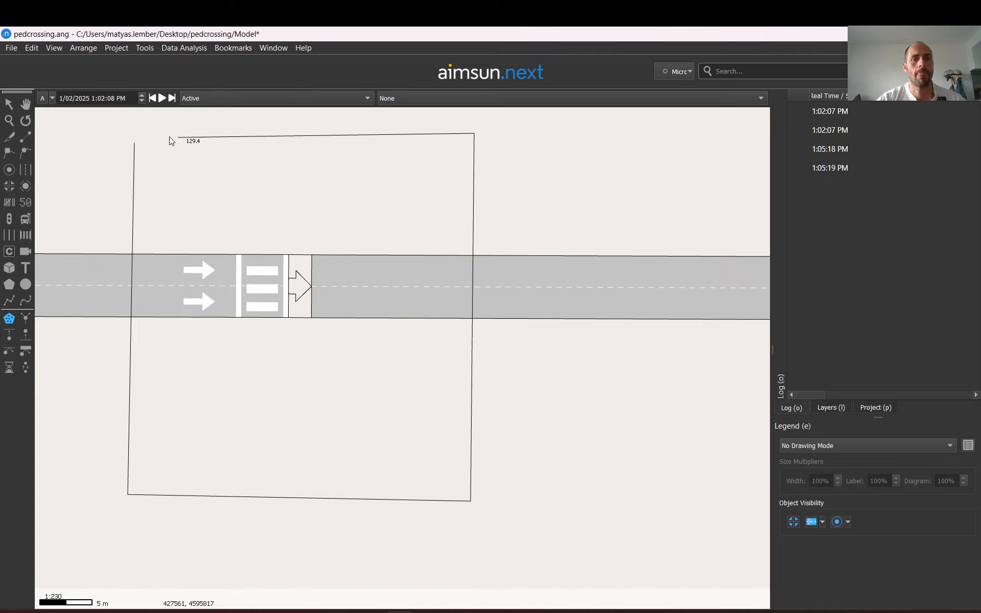
{"action": "double_click", "coordinate": [136, 134]}
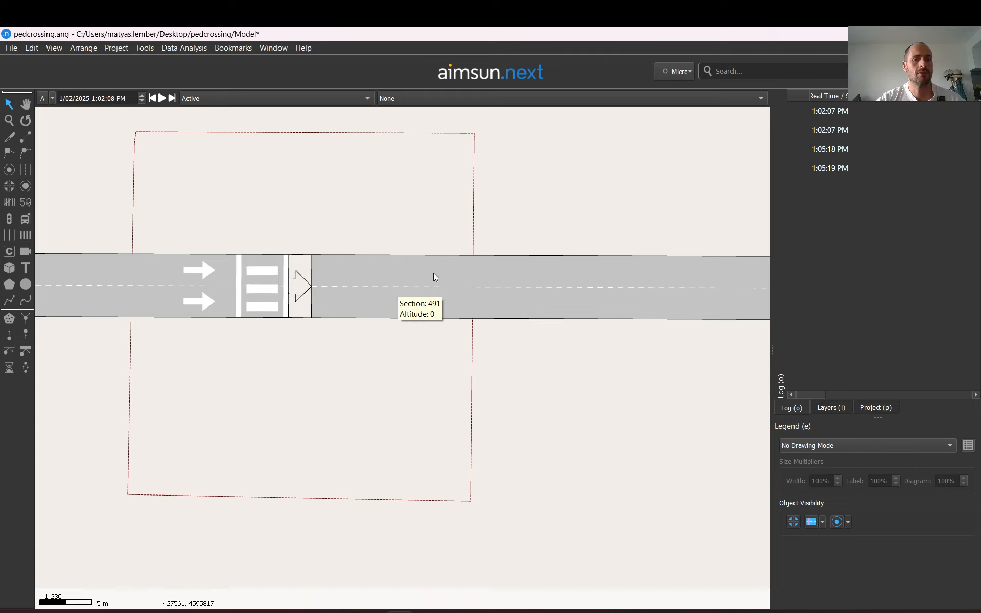
Move the pedestrian area's top-right corner slightly up and outward
{"action": "left_click", "coordinate": [463, 218]}
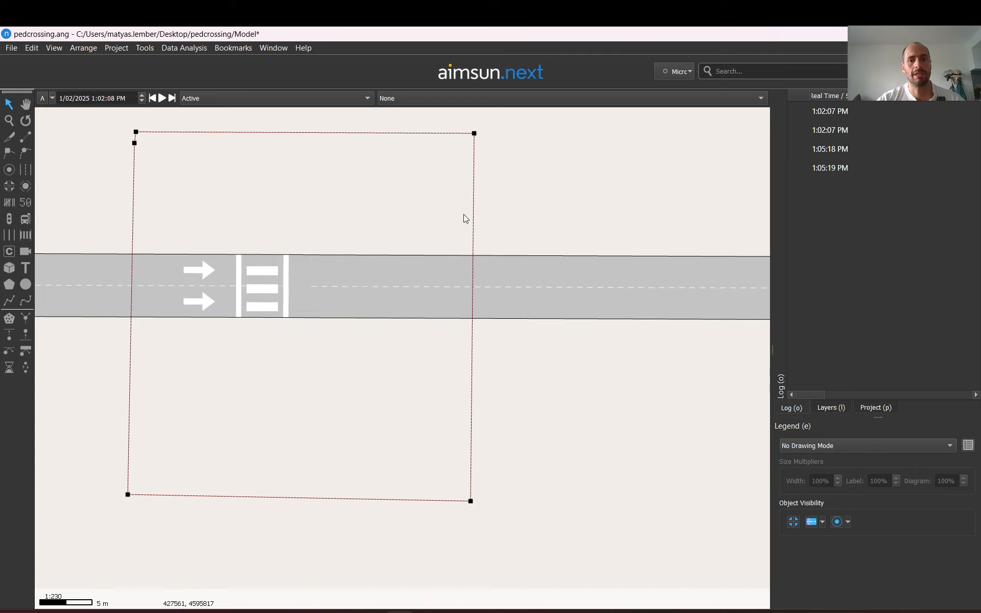
{"action": "mouse_move", "coordinate": [474, 133]}
{"action": "left_mouse_down"}
{"action": "mouse_move", "coordinate": [799, 195]}
{"action": "mouse_move", "coordinate": [497, 168]}
{"action": "mouse_move", "coordinate": [474, 137]}
{"action": "left_mouse_up"}
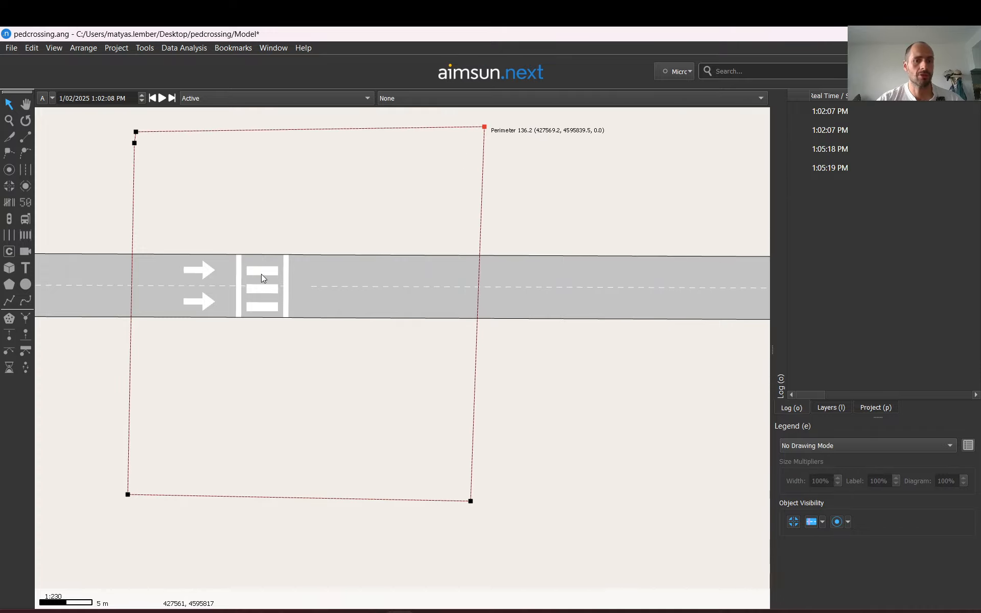
{"action": "left_click", "coordinate": [604, 208]}
Move the downstream section's start to the pedestrian area's right edge
{"action": "left_click", "coordinate": [293, 289]}
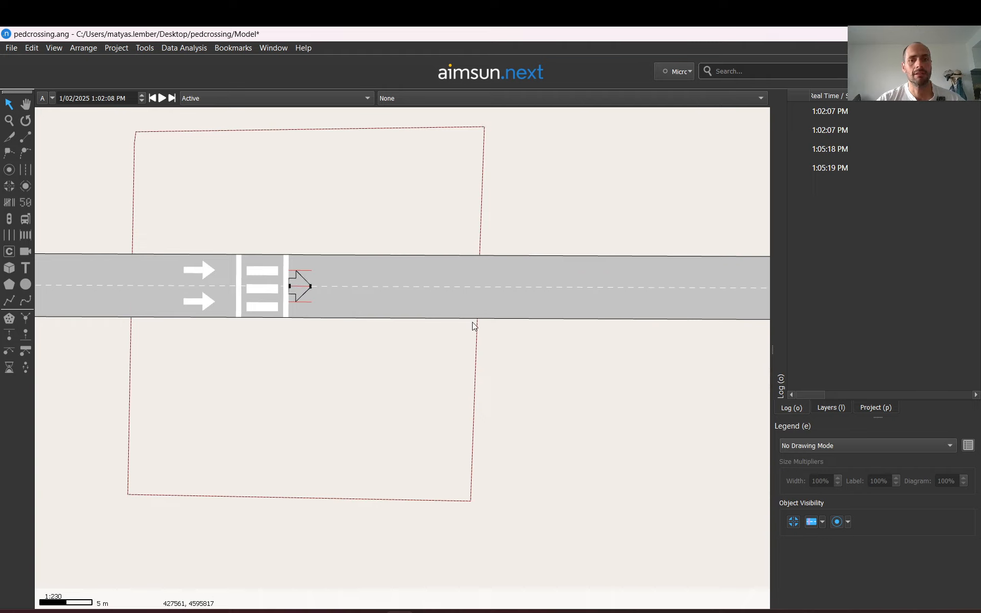
{"action": "left_click", "coordinate": [504, 293]}
{"action": "left_click_drag", "start_coordinate": [312, 286], "coordinate": [499, 287]}
{"action": "left_click", "coordinate": [532, 215]}
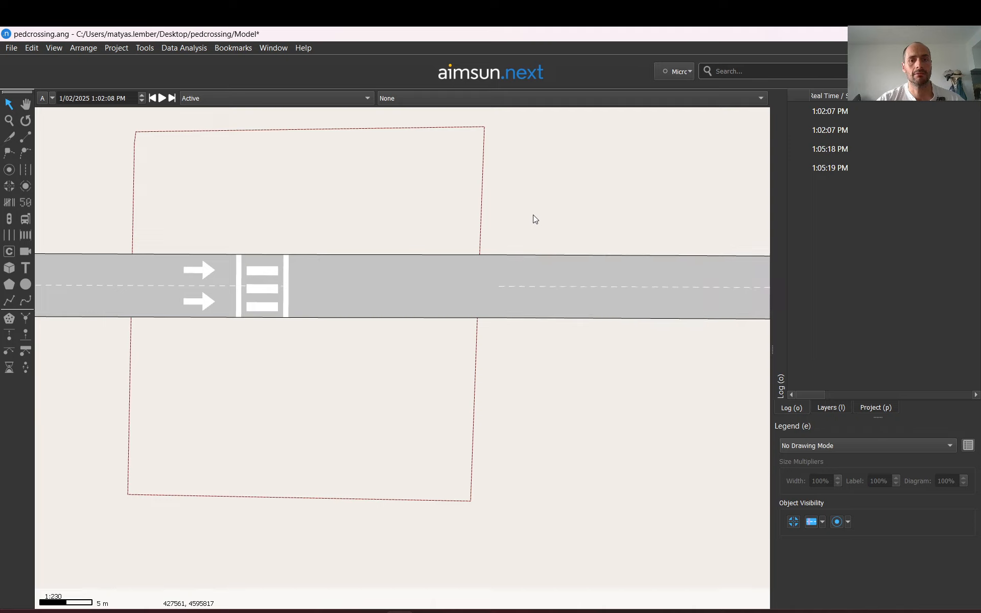
{"action": "left_click", "coordinate": [400, 284]}
{"action": "left_click", "coordinate": [559, 304]}
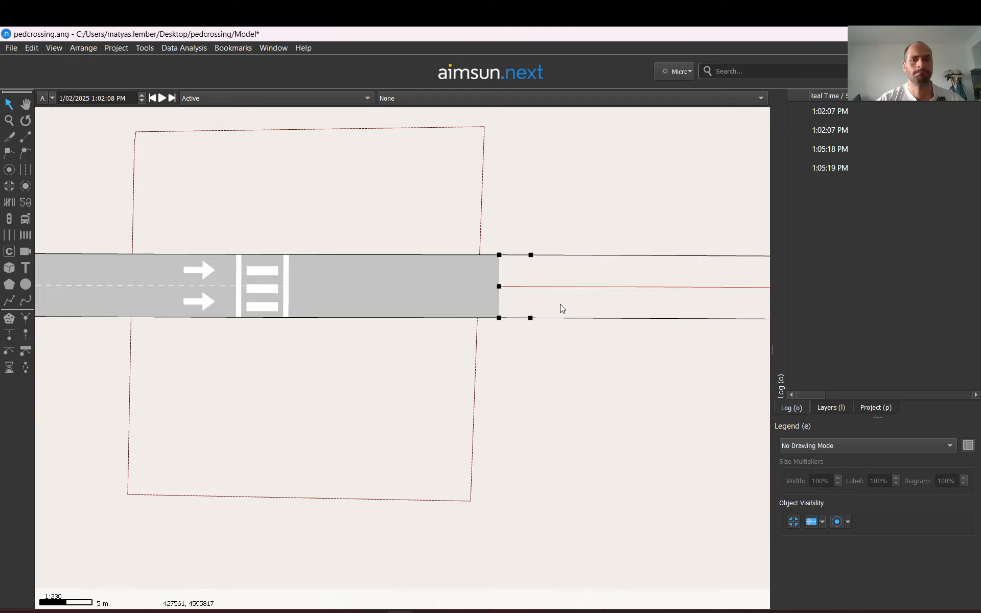
Drag the downstream section's start back to the crossing and out to the area edge again
{"action": "left_click_drag", "start_coordinate": [499, 287], "coordinate": [309, 290]}
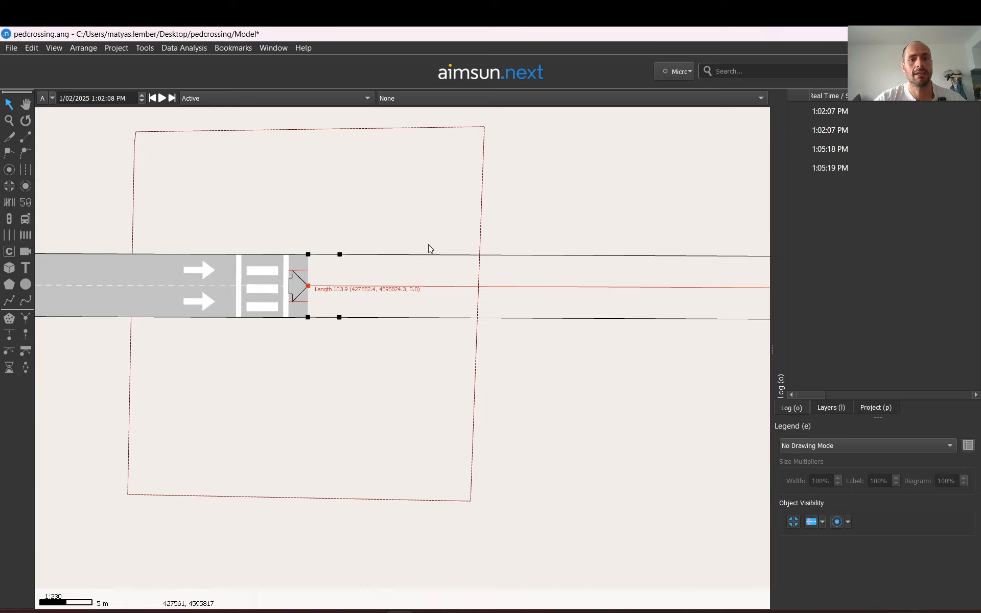
{"action": "left_click_drag", "start_coordinate": [311, 286], "coordinate": [493, 287]}
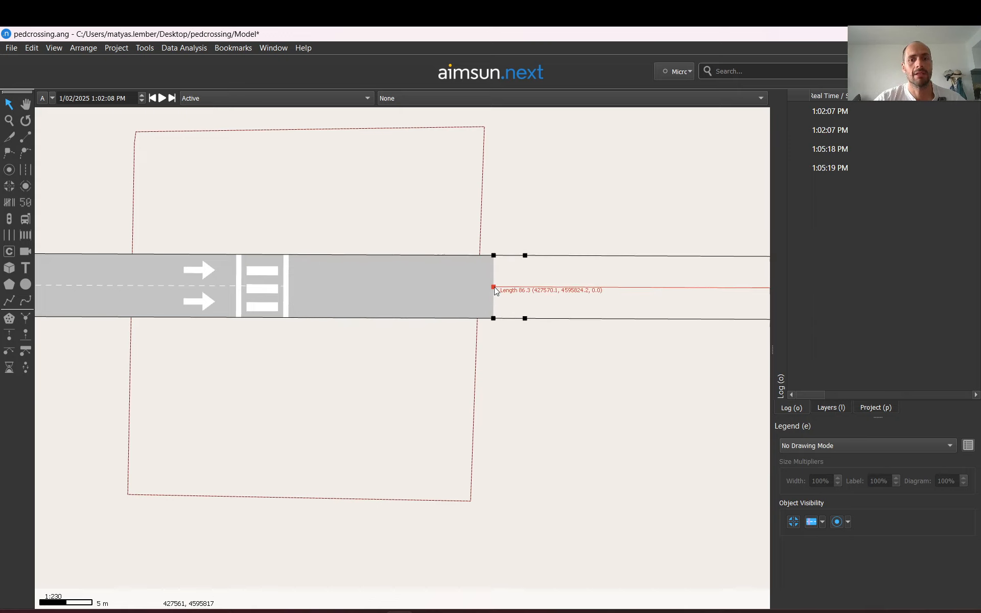
{"action": "left_click", "coordinate": [536, 232]}
Return the downstream section's start to just after the crossing
{"action": "mouse_move", "coordinate": [349, 298]}
{"action": "left_mouse_down"}
{"action": "mouse_move", "coordinate": [323, 281]}
{"action": "mouse_move", "coordinate": [331, 303]}
{"action": "left_mouse_up"}
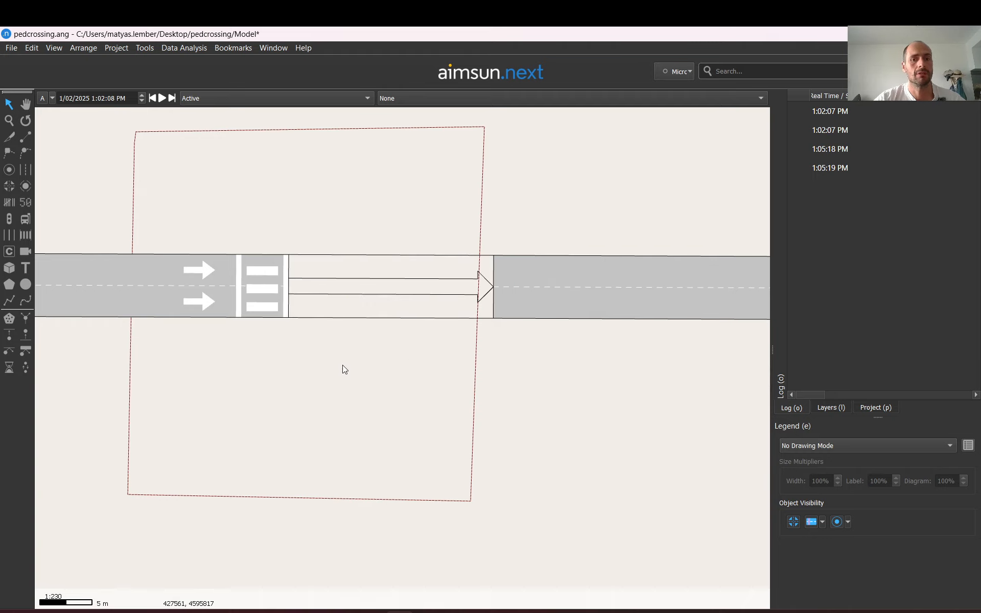
{"action": "left_click", "coordinate": [517, 283]}
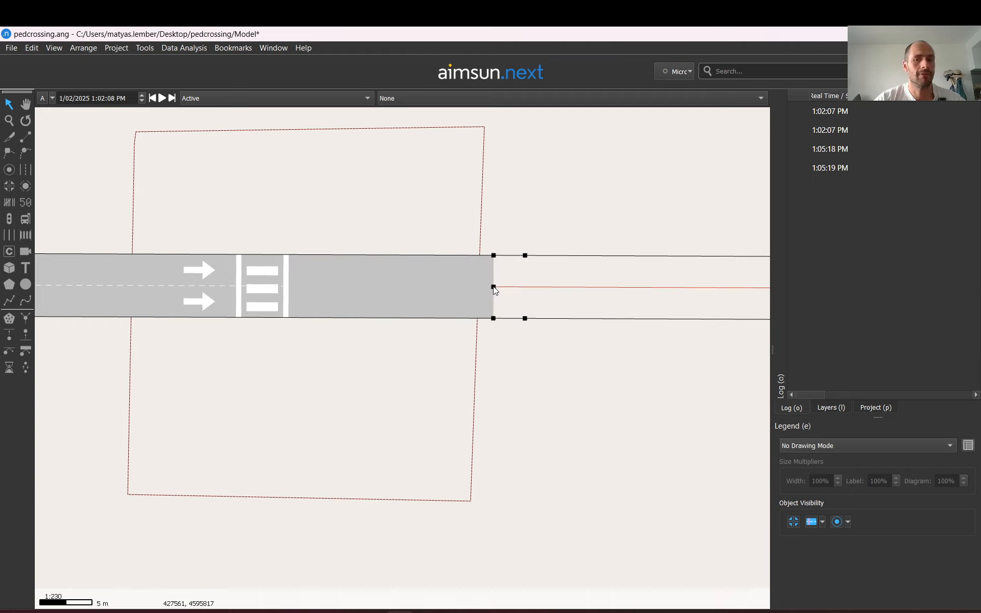
{"action": "left_click_drag", "start_coordinate": [493, 287], "coordinate": [308, 290]}
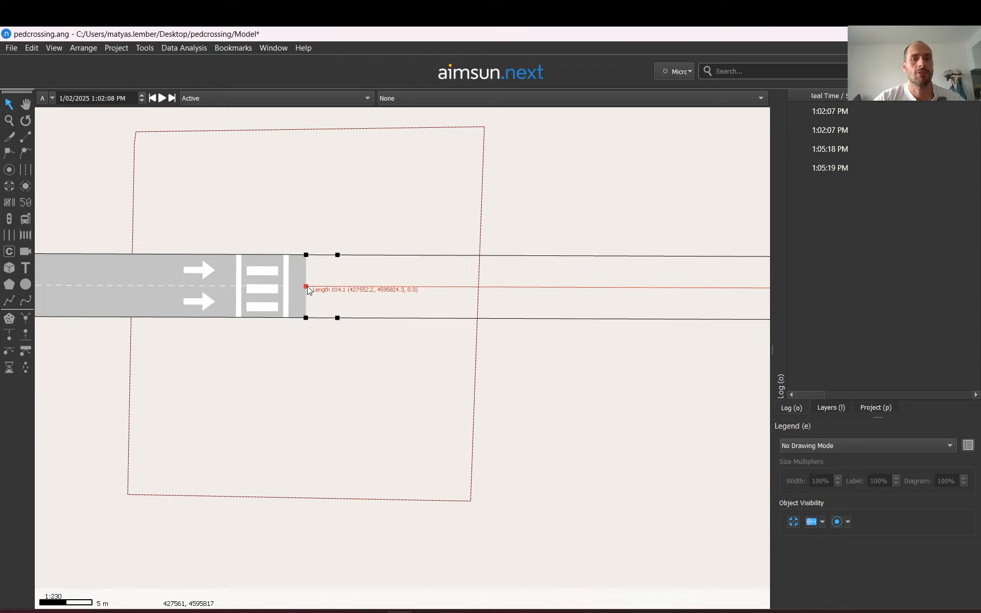
{"action": "left_click_drag", "start_coordinate": [520, 210], "coordinate": [473, 229]}
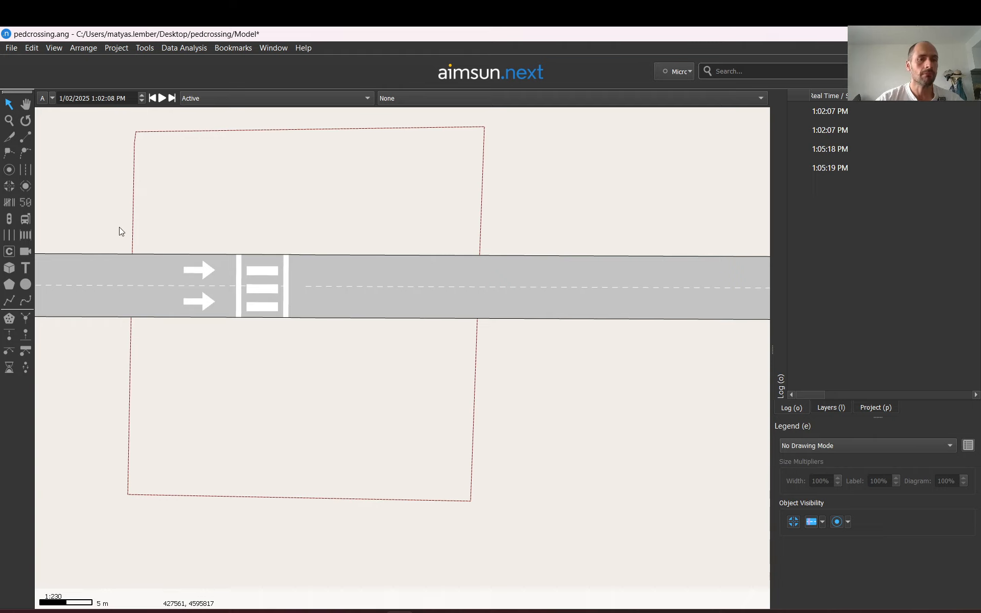
Draw two pedestrian entrances, one near the pedestrian area's top-left corner and one near its bottom edge
{"action": "left_click", "coordinate": [8, 334]}
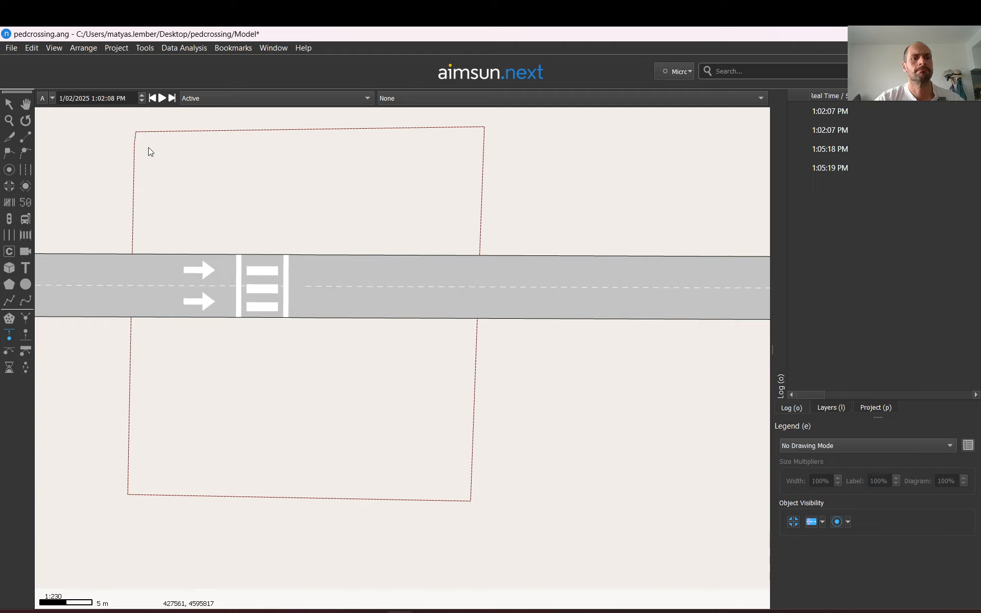
{"action": "left_click_drag", "start_coordinate": [148, 147], "coordinate": [172, 152]}
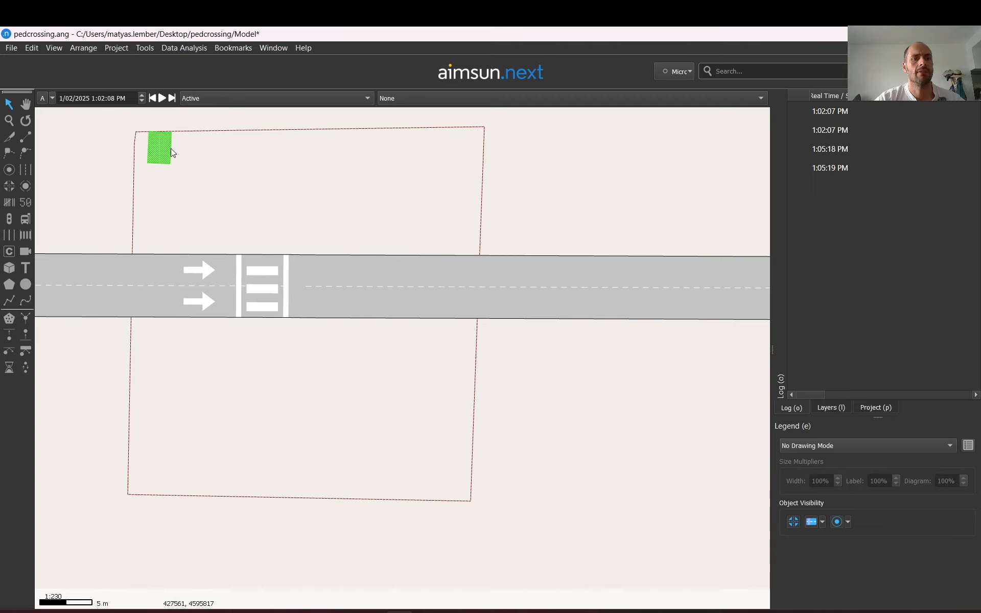
{"action": "left_click", "coordinate": [8, 336]}
{"action": "left_click_drag", "start_coordinate": [272, 458], "coordinate": [253, 456]}
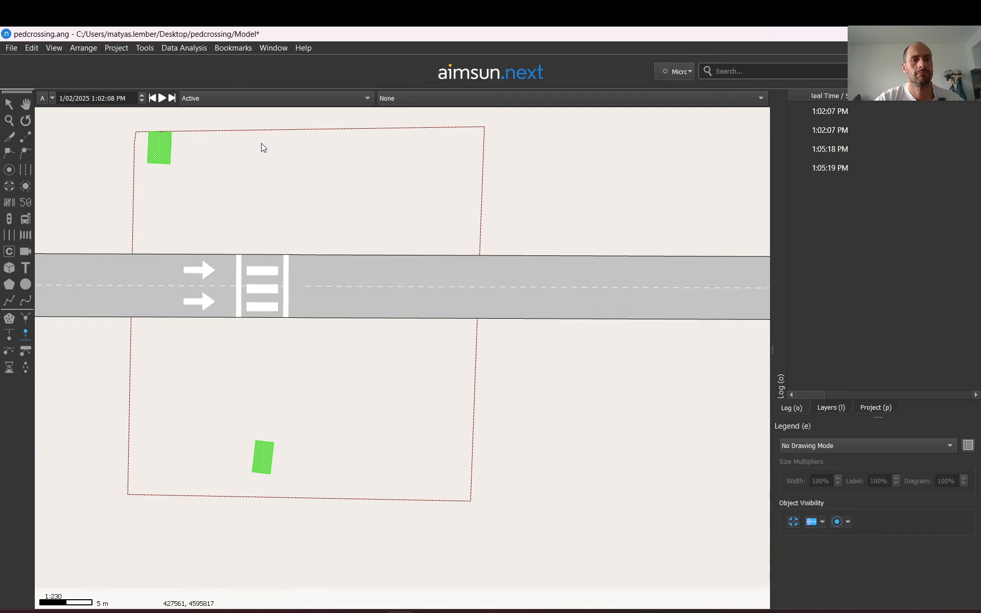
{"action": "left_click_drag", "start_coordinate": [238, 147], "coordinate": [239, 148]}
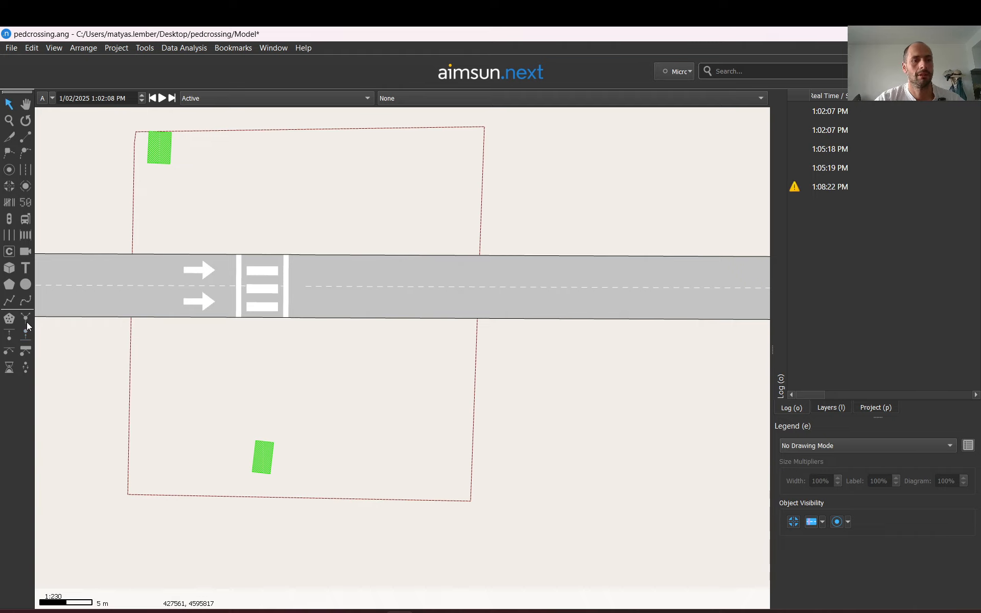
Draw two pedestrian exits, one near the area's top edge and one near its bottom-left
{"action": "left_click", "coordinate": [28, 335]}
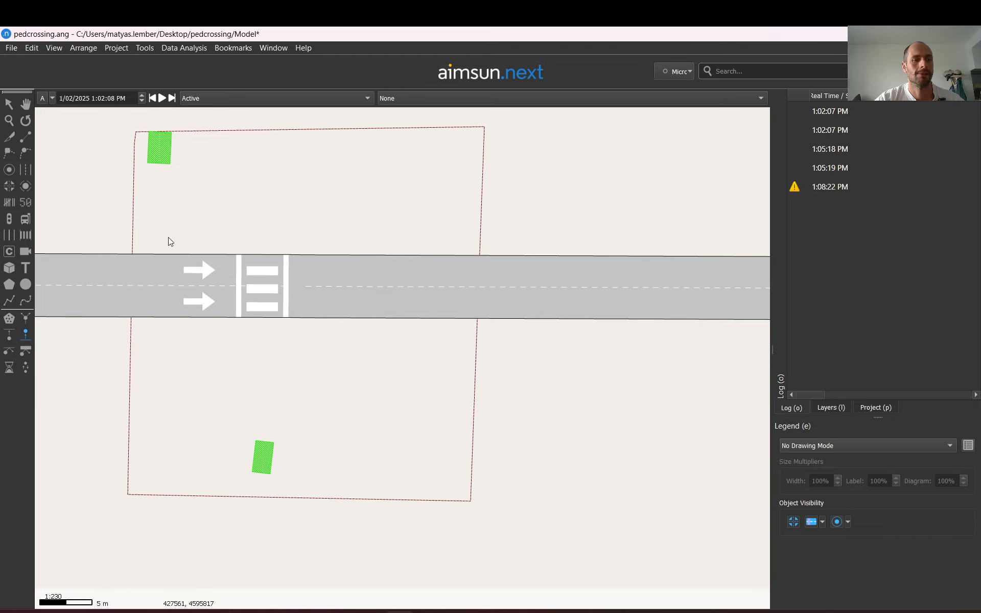
{"action": "left_click", "coordinate": [242, 155]}
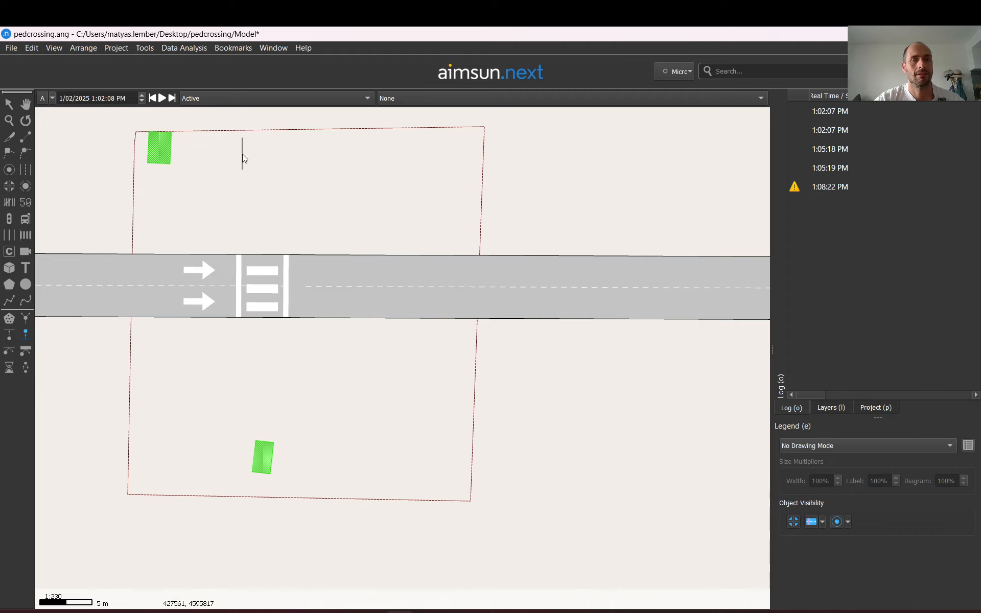
{"action": "left_click", "coordinate": [225, 157]}
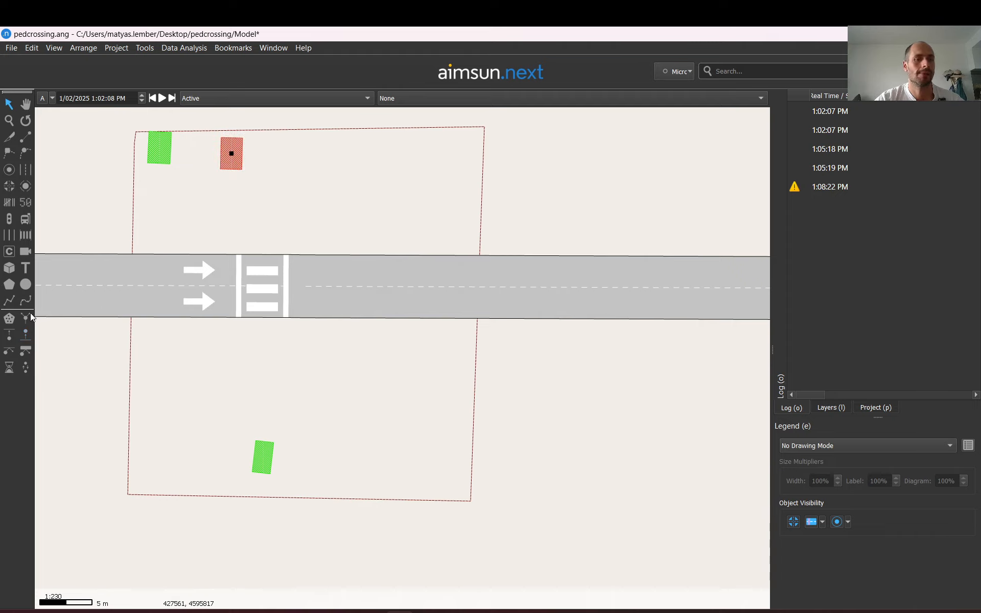
{"action": "mouse_move", "coordinate": [190, 468]}
{"action": "left_mouse_down"}
{"action": "mouse_move", "coordinate": [158, 472]}
{"action": "mouse_move", "coordinate": [185, 464]}
{"action": "left_mouse_up"}
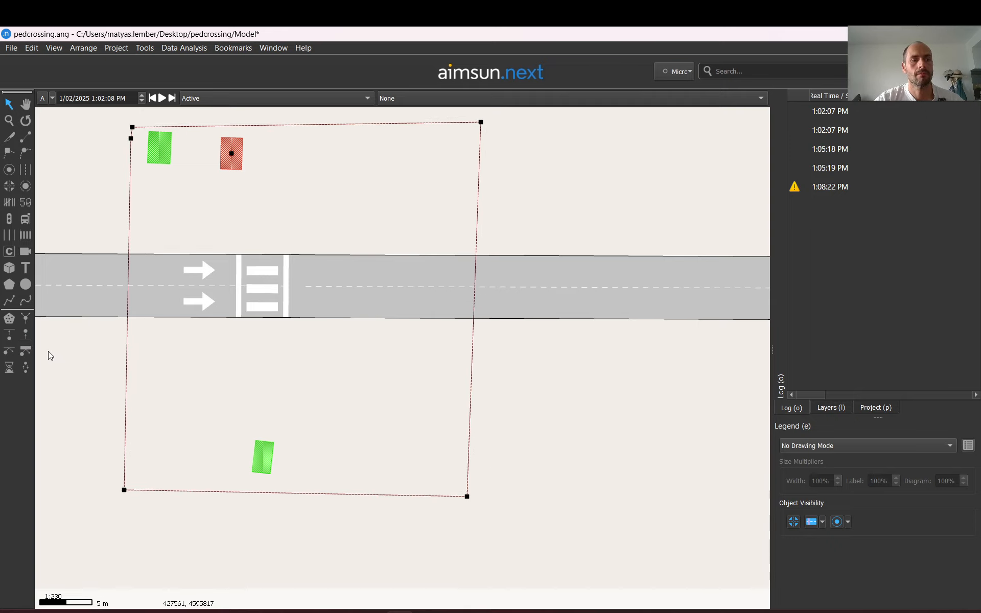
{"action": "left_click", "coordinate": [26, 336]}
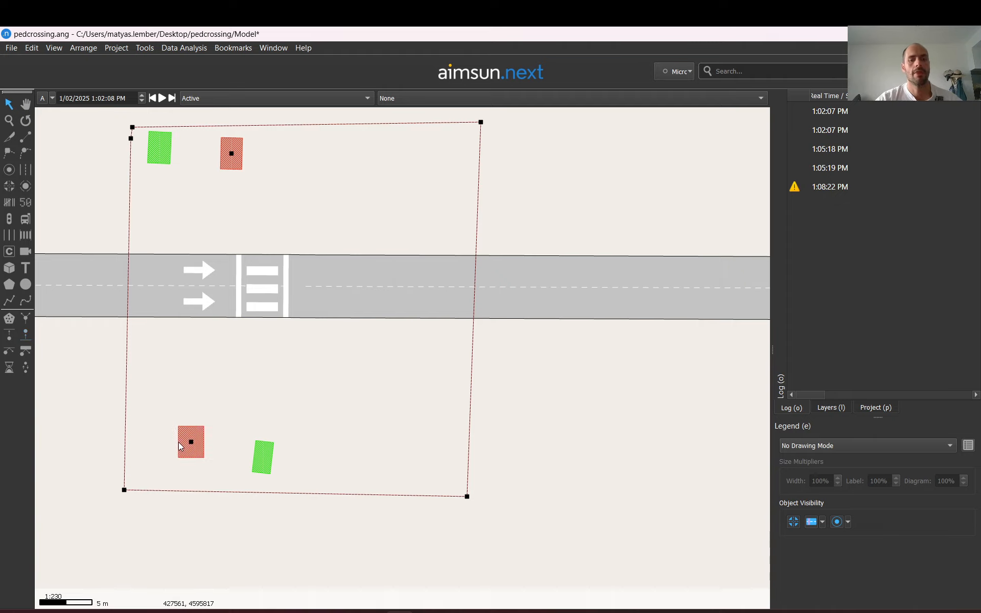
{"action": "left_click", "coordinate": [617, 393]}
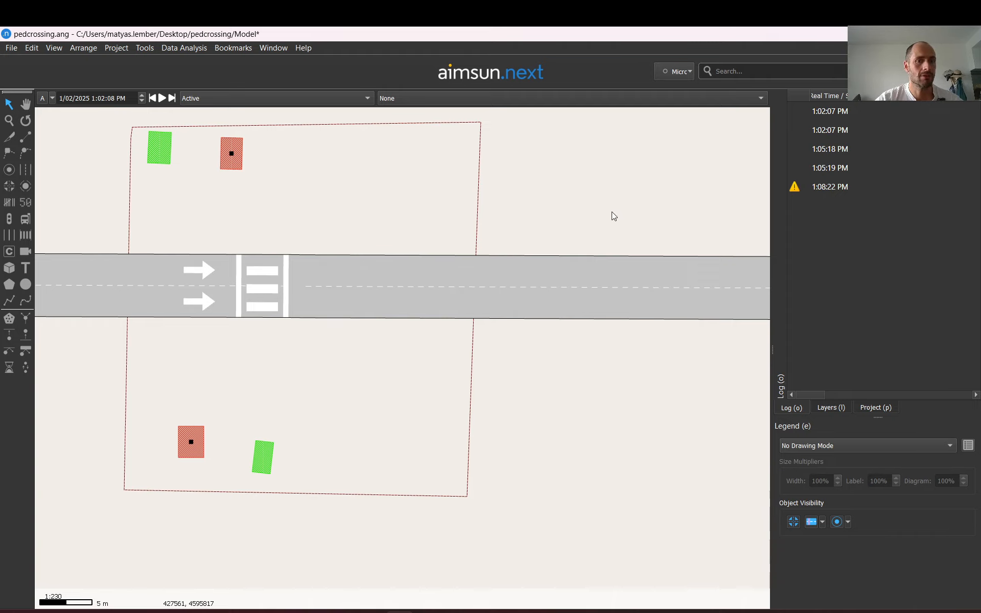
Open the pedestrian centroid configuration's properties in the project tree to review it
{"action": "left_click", "coordinate": [164, 145]}
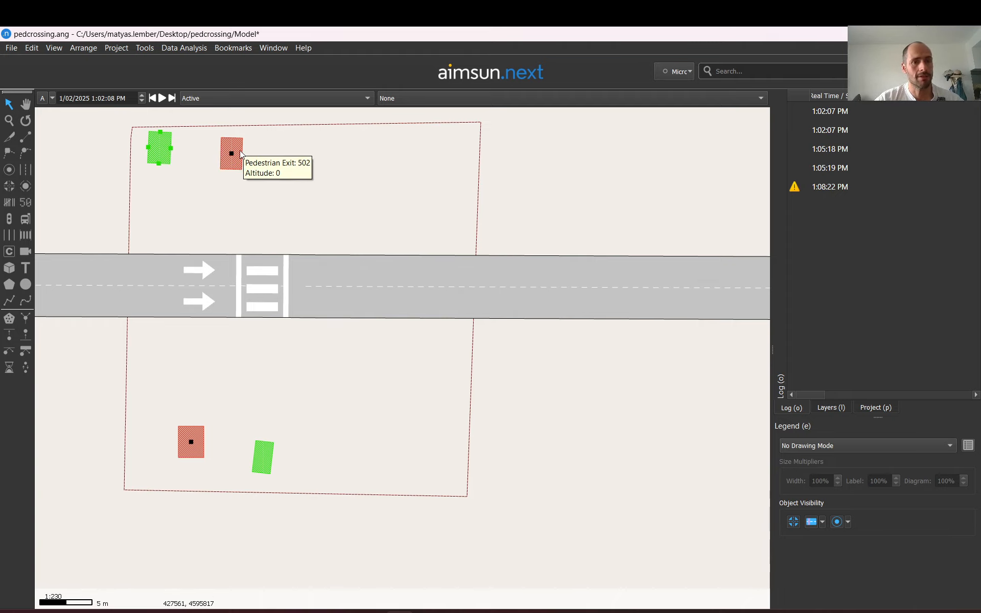
{"action": "left_click", "coordinate": [869, 408]}
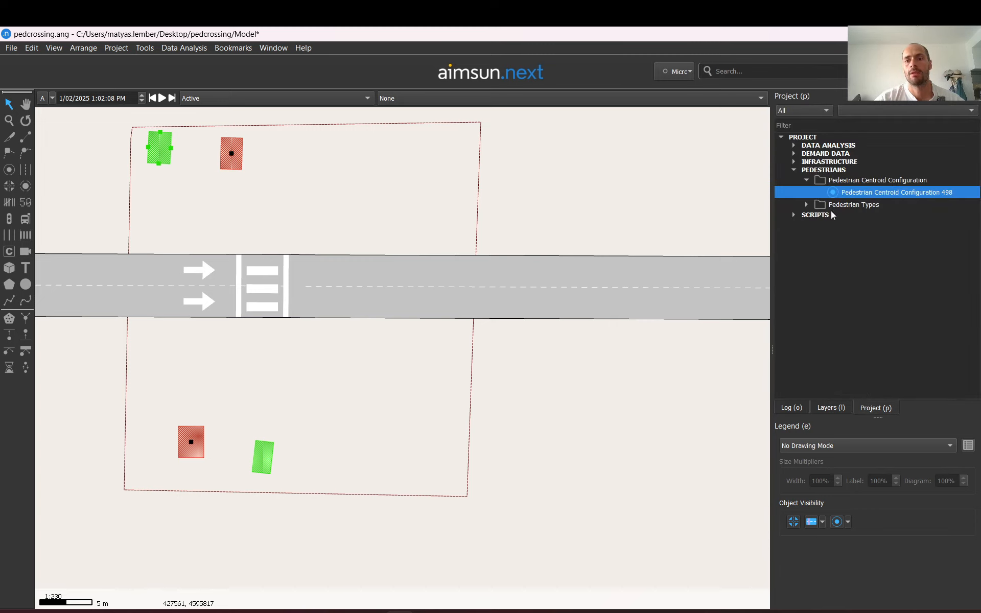
{"action": "left_click", "coordinate": [826, 170]}
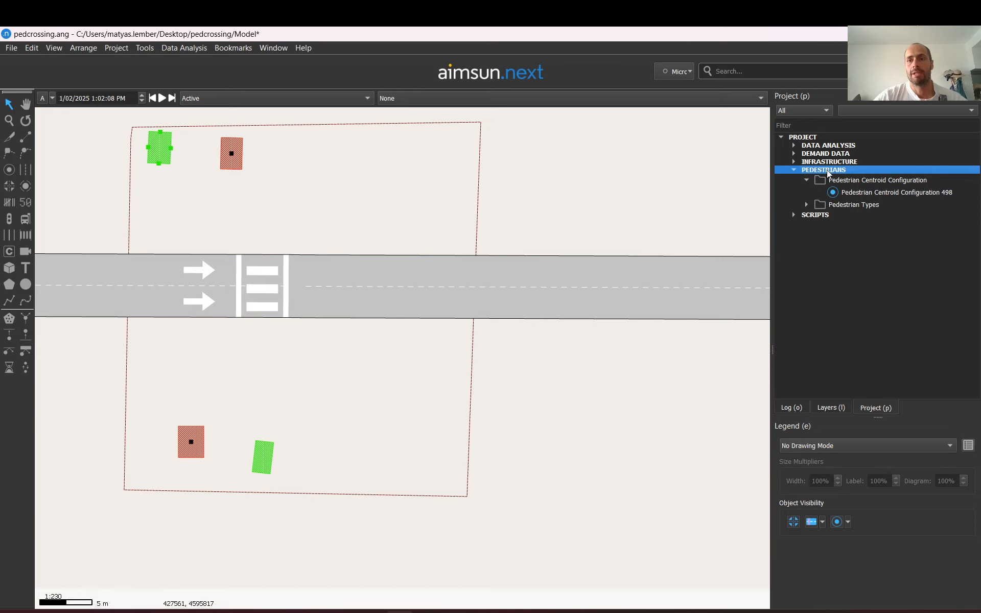
{"action": "double_click", "coordinate": [891, 195]}
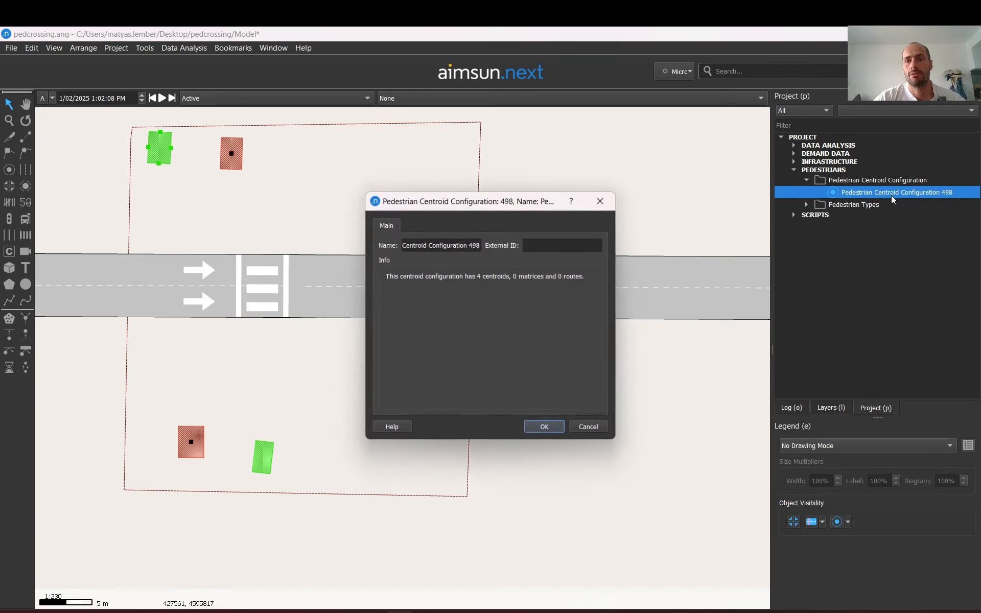
{"action": "left_click", "coordinate": [600, 201]}
Create a new pedestrian OD matrix under the centroid configuration and open its properties
{"action": "right_click", "coordinate": [849, 196]}
{"action": "mouse_move", "coordinate": [871, 200]}
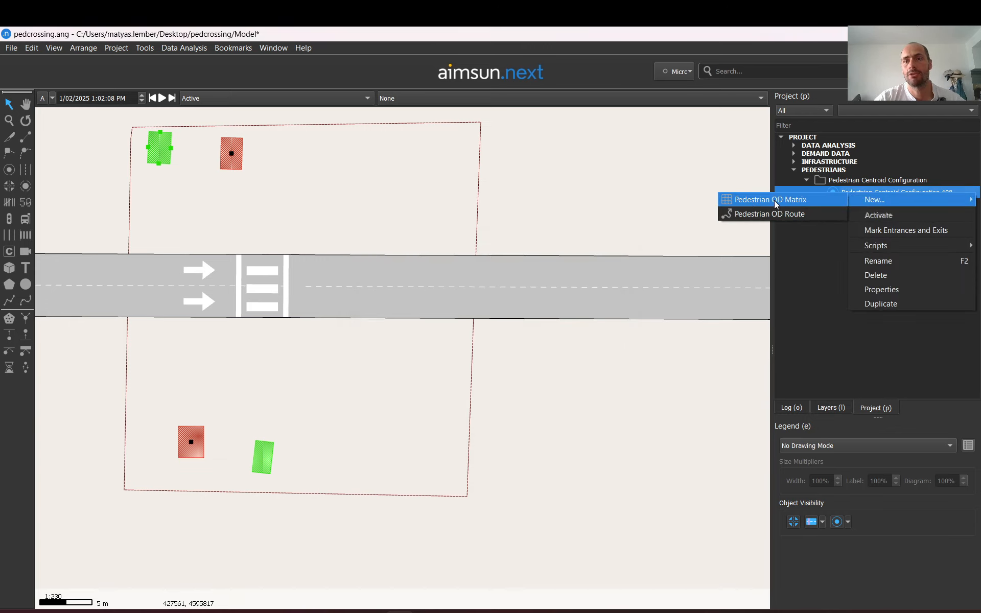
{"action": "left_click", "coordinate": [773, 200]}
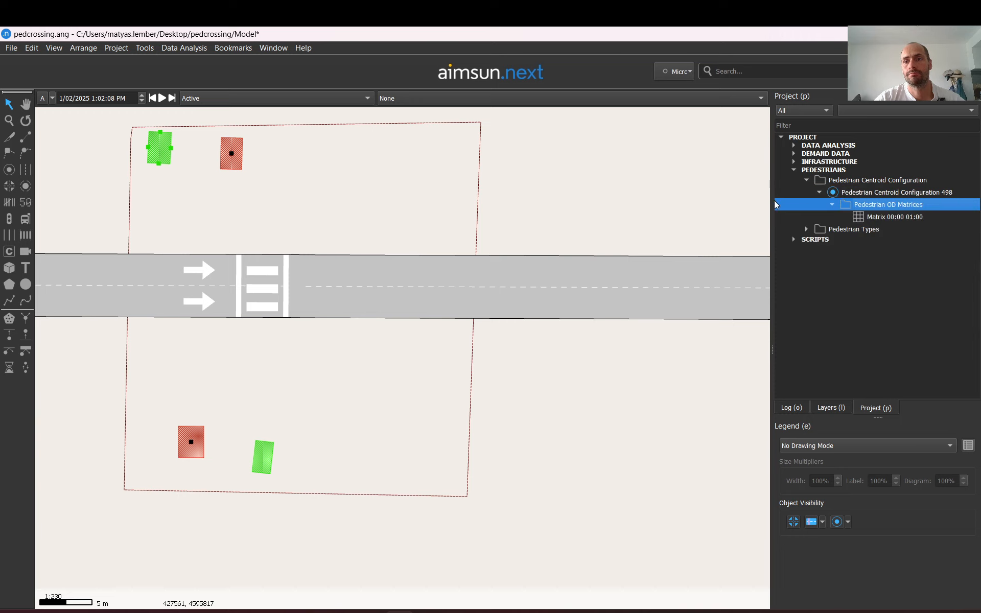
{"action": "double_click", "coordinate": [884, 218]}
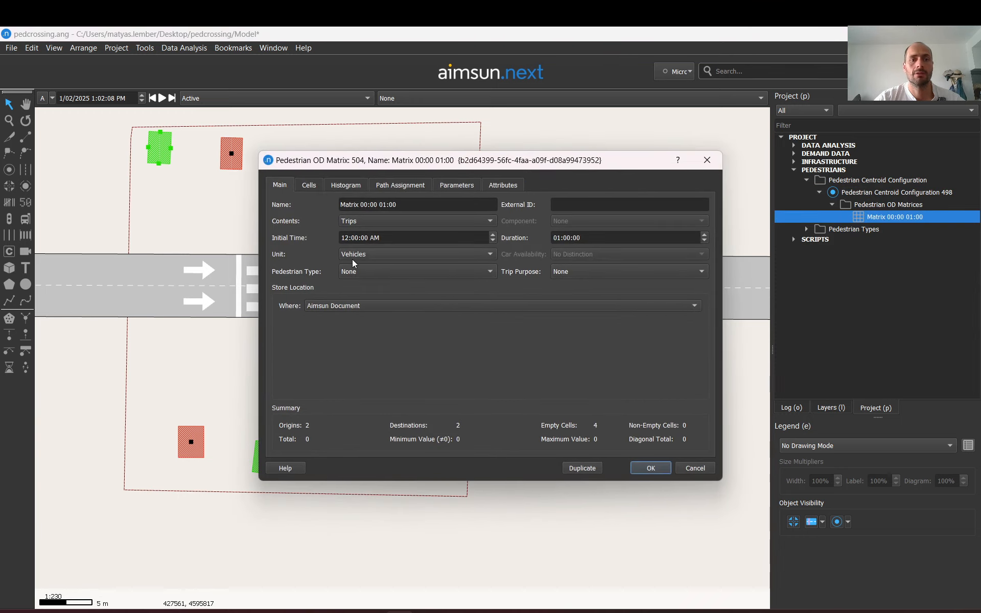
Set the matrix's pedestrian type to 381: Pedestrian Type
{"action": "left_click", "coordinate": [348, 272]}
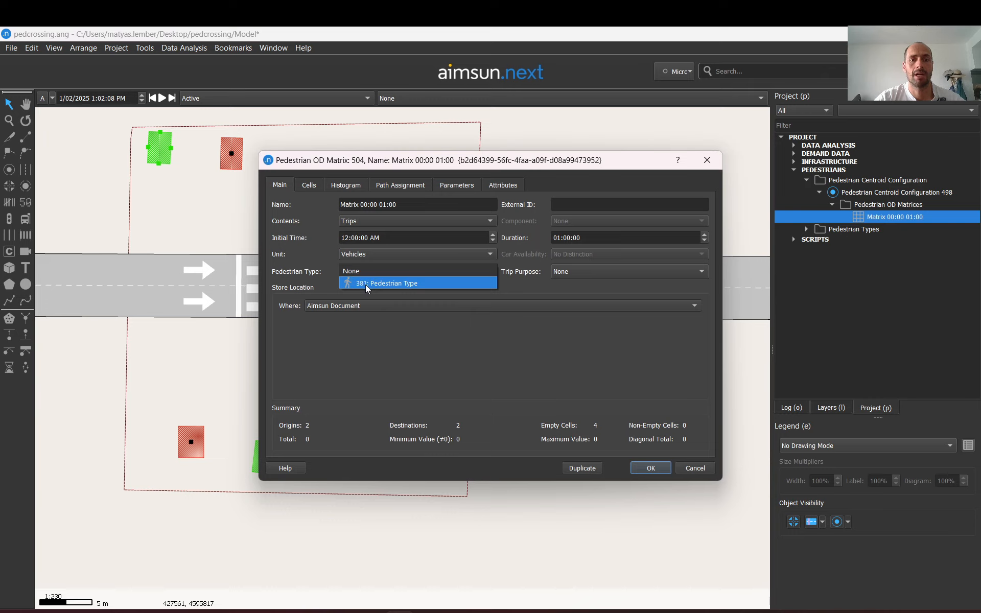
{"action": "left_click", "coordinate": [365, 283]}
{"action": "left_click", "coordinate": [310, 186]}
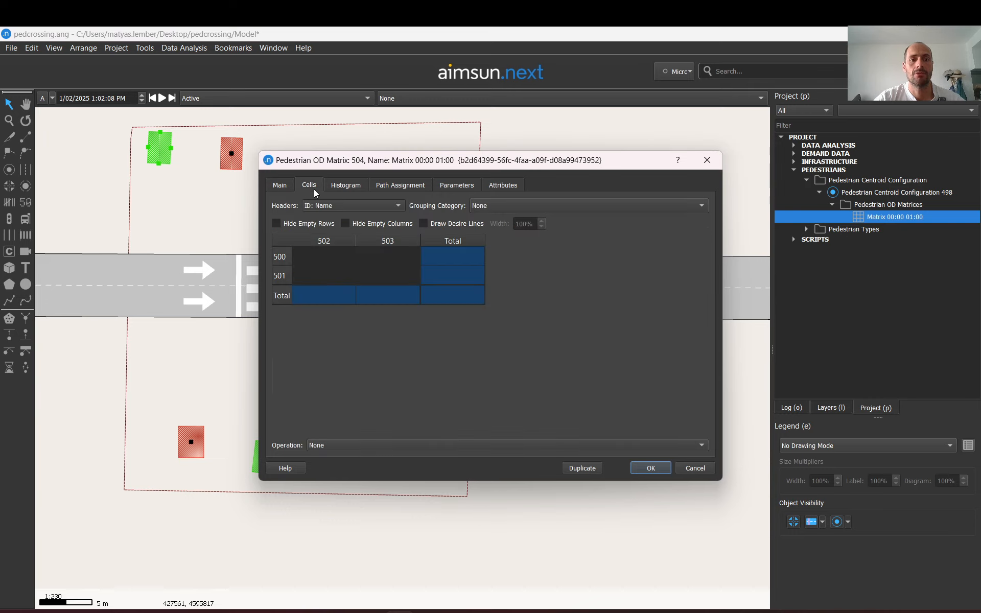
Step through the matrix cells to see which origin and destination centroids each one highlights on the map
{"action": "left_click", "coordinate": [323, 257]}
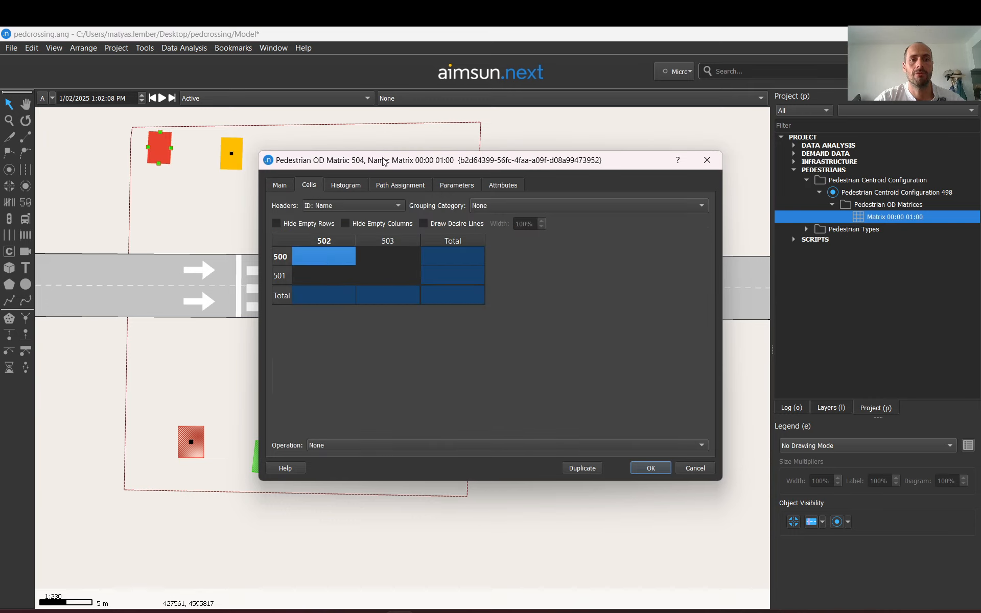
{"action": "left_click_drag", "start_coordinate": [385, 163], "coordinate": [540, 163]}
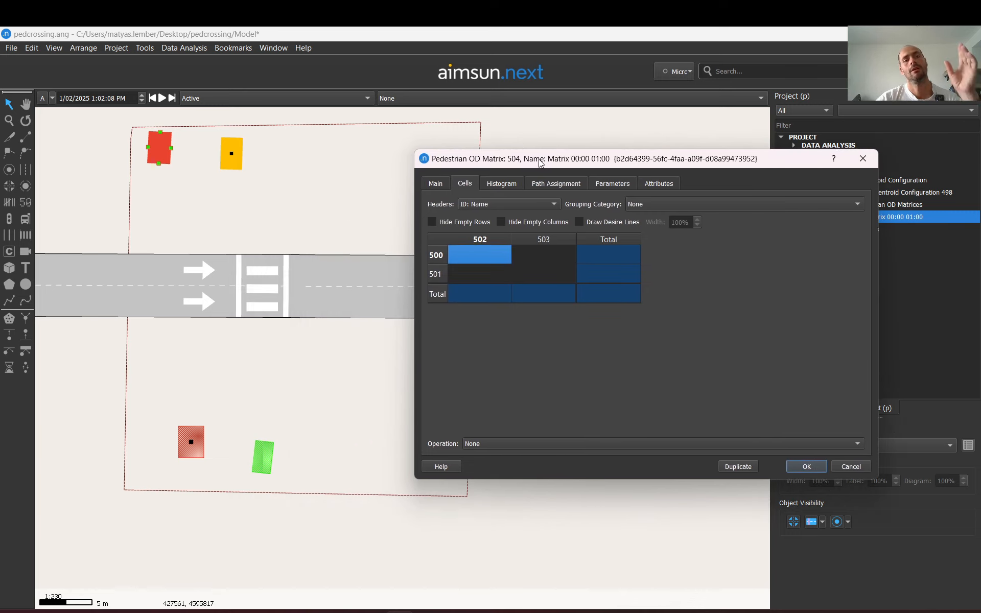
{"action": "left_click", "coordinate": [480, 272]}
{"action": "key", "text": "Up"}
{"action": "key", "text": "Right"}
{"action": "key", "text": "Down"}
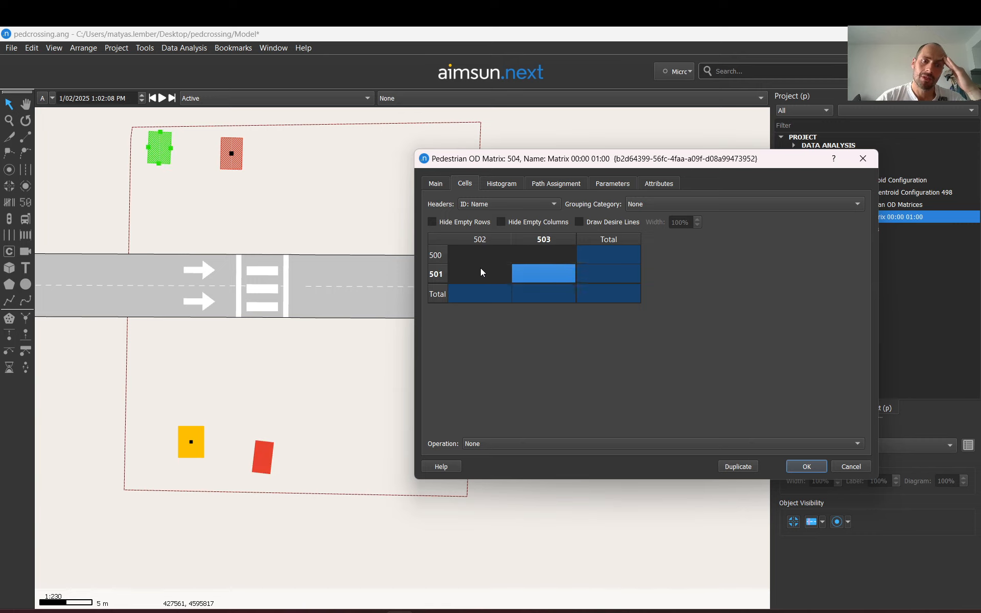
{"action": "key", "text": "Left"}
{"action": "key", "text": "Right"}
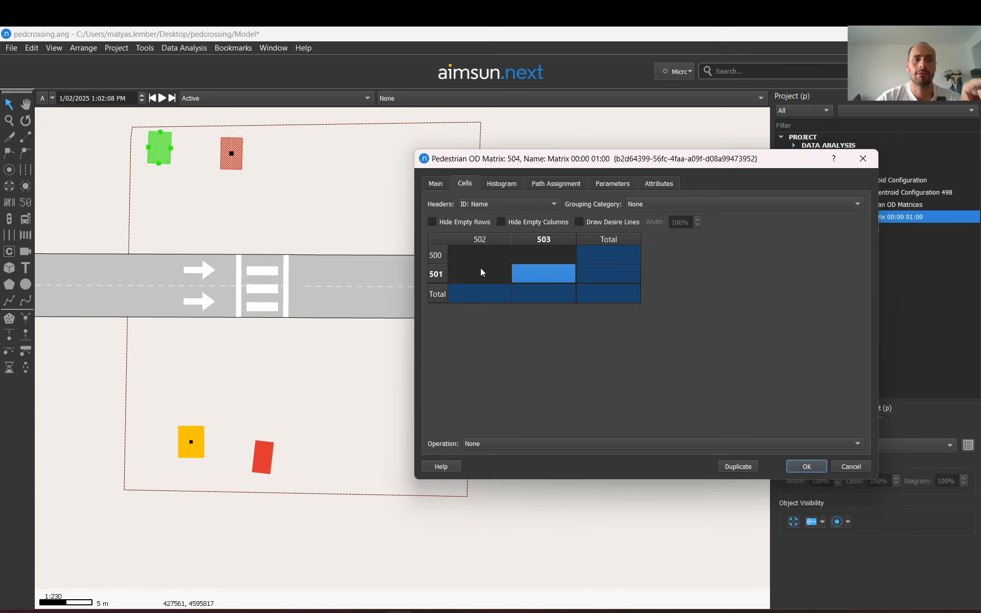
{"action": "key", "text": "Up"}
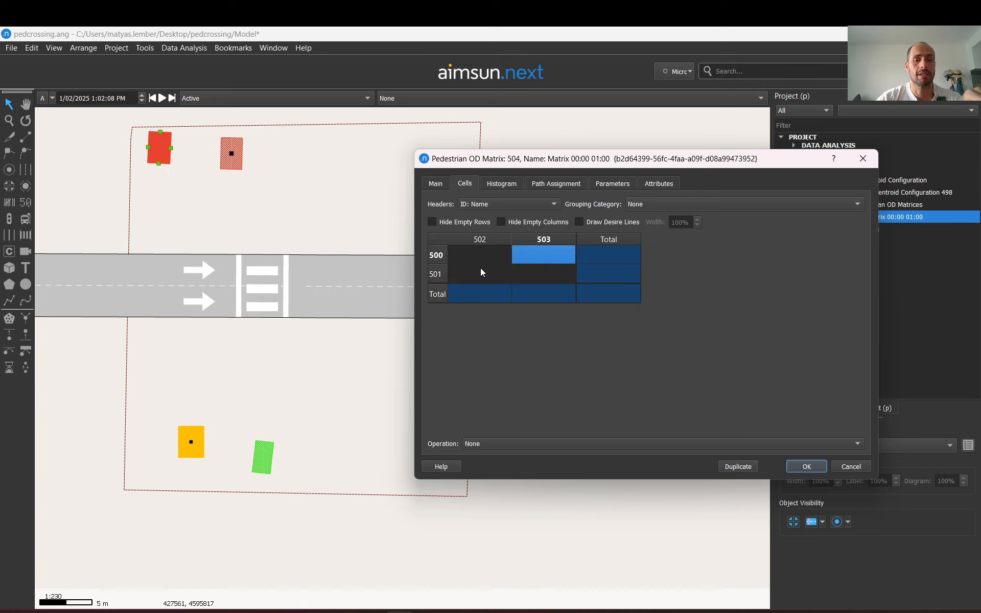
{"action": "key", "text": "Down"}
{"action": "key", "text": "Up"}
{"action": "key", "text": "Down"}
{"action": "key", "text": "Up"}
{"action": "key", "text": "Down"}
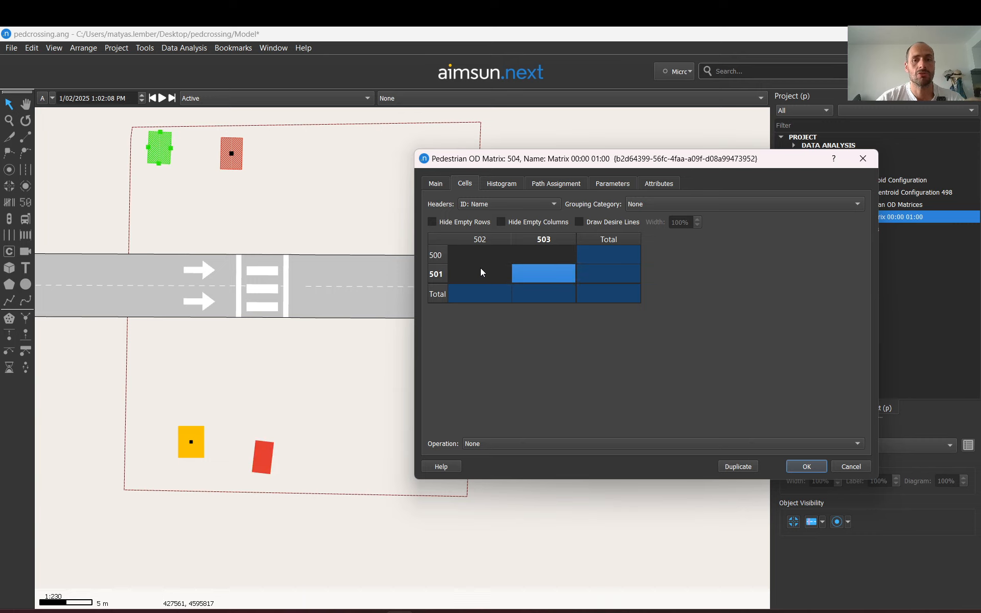
{"action": "key", "text": "Up"}
{"action": "key", "text": "Down"}
{"action": "key", "text": "Up"}
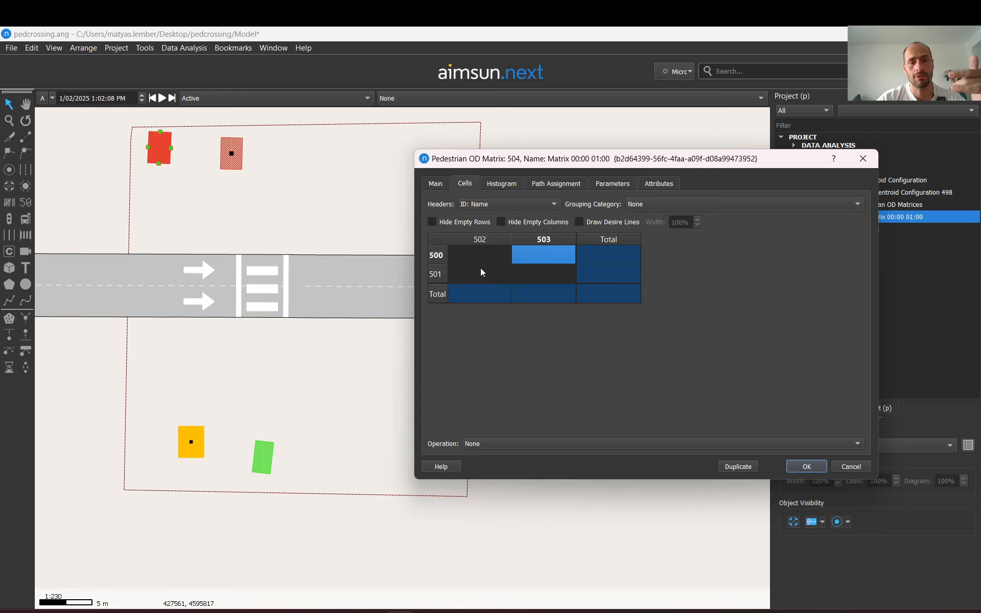
{"action": "key", "text": "Left"}
{"action": "key", "text": "Right"}
{"action": "key", "text": "Left"}
{"action": "key", "text": "Right"}
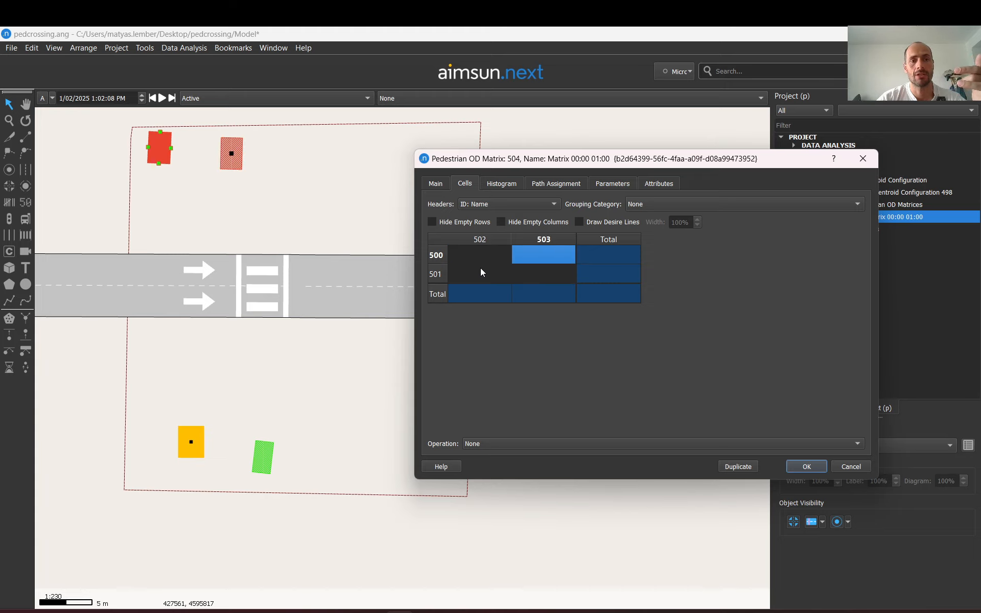
{"action": "key", "text": "Left"}
{"action": "key", "text": "Right"}
{"action": "key", "text": "Left"}
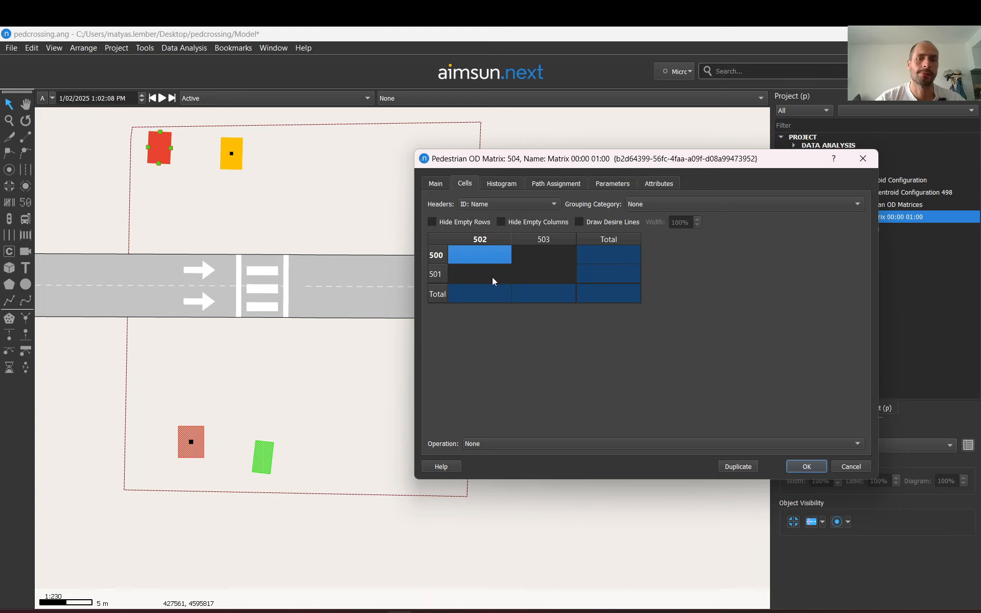
{"action": "key", "text": "Right"}
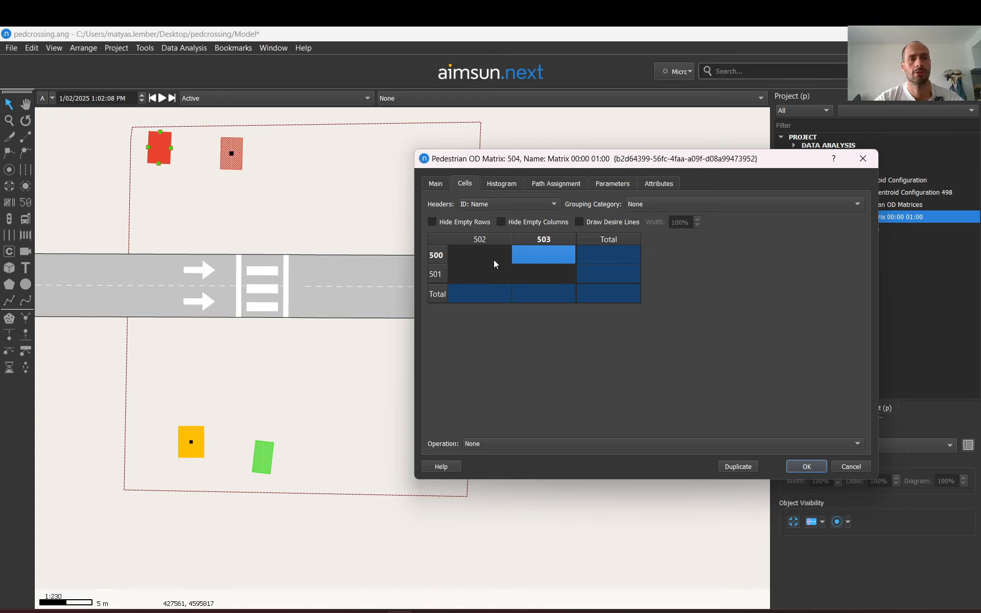
{"action": "key", "text": "Left"}
{"action": "key", "text": "Right"}
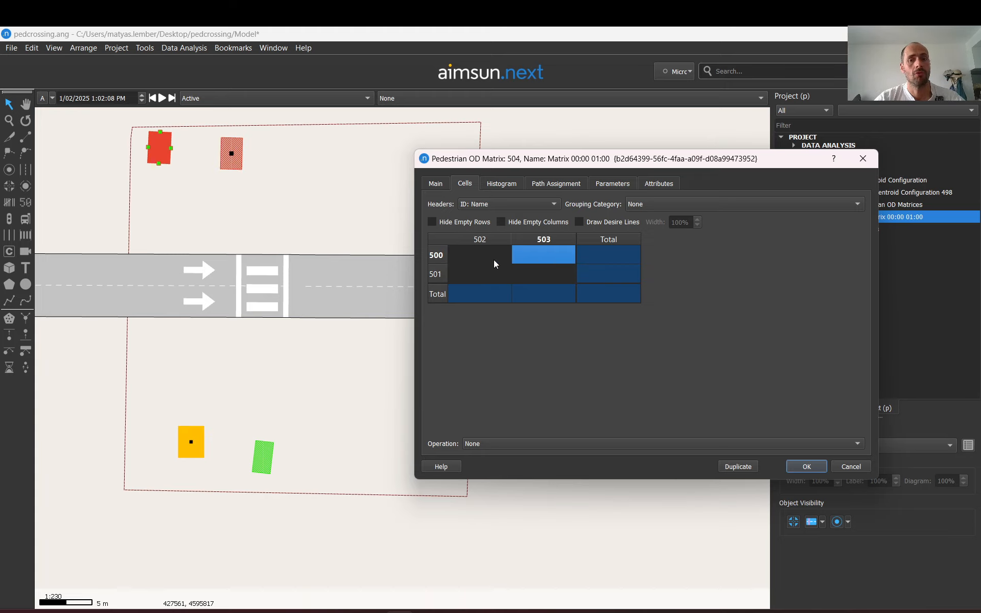
{"action": "key", "text": "Left"}
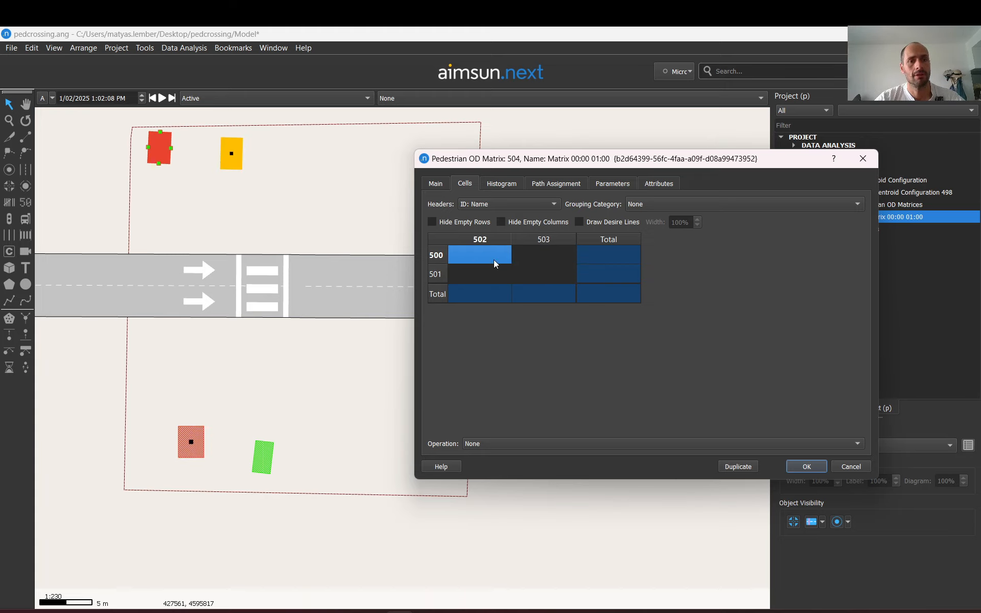
Enter 100 trips from centroid 500 to 503 and 100 trips from centroid 501 to 502
{"action": "key", "text": "Right"}
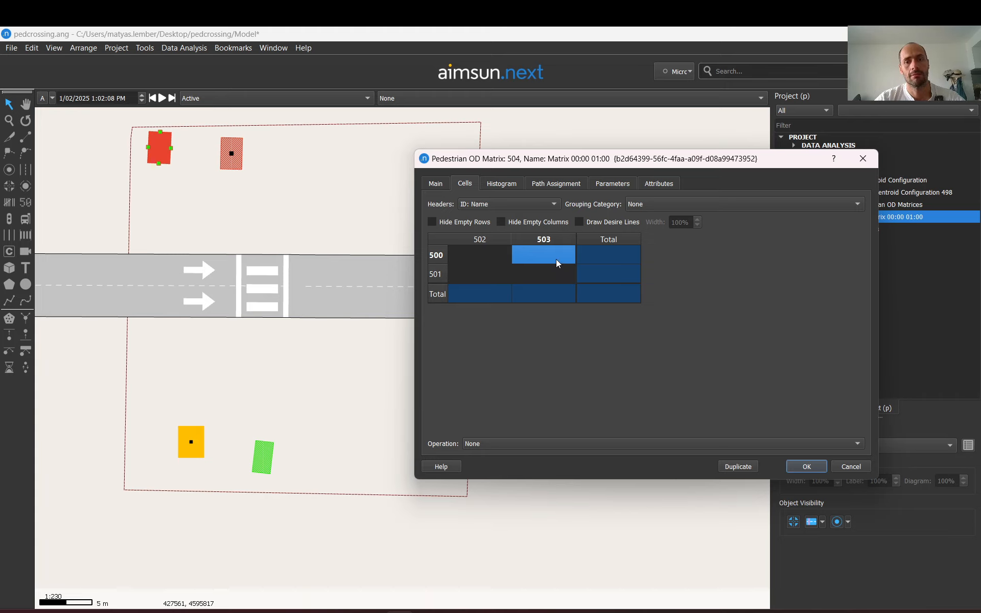
{"action": "type", "text": "100"}
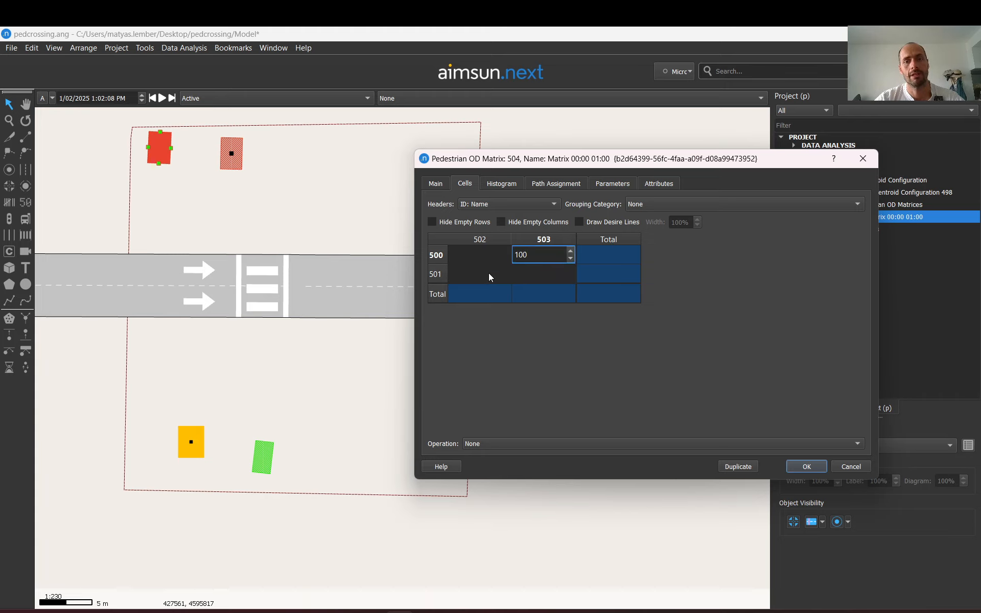
{"action": "left_click", "coordinate": [489, 274]}
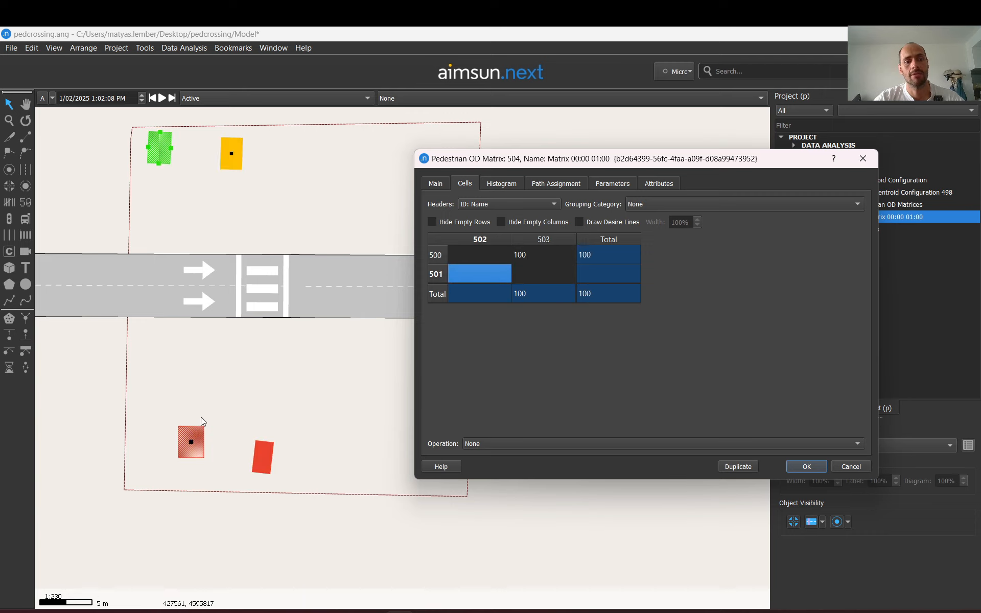
{"action": "left_click", "coordinate": [548, 276]}
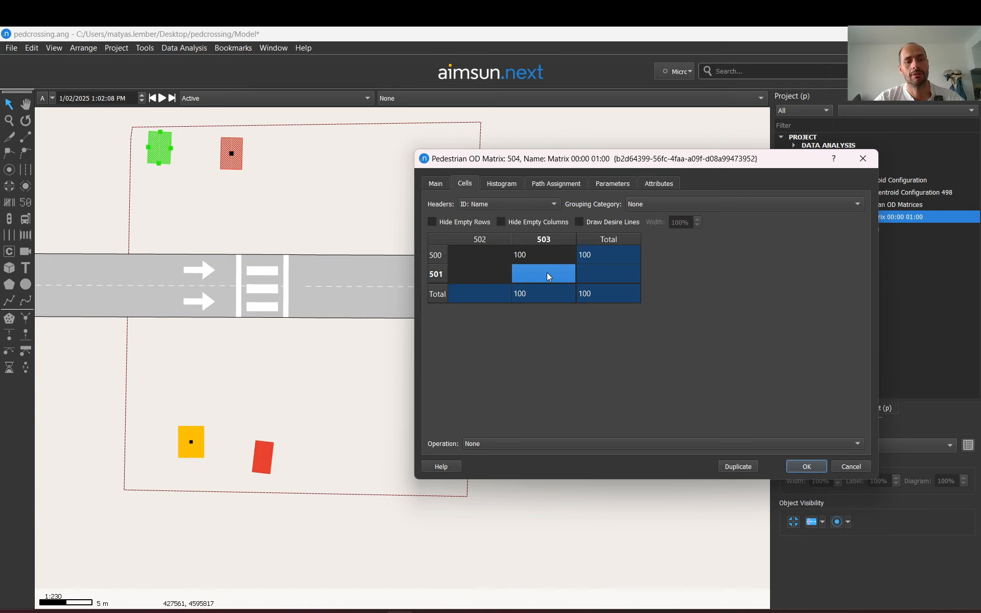
{"action": "left_click", "coordinate": [499, 275]}
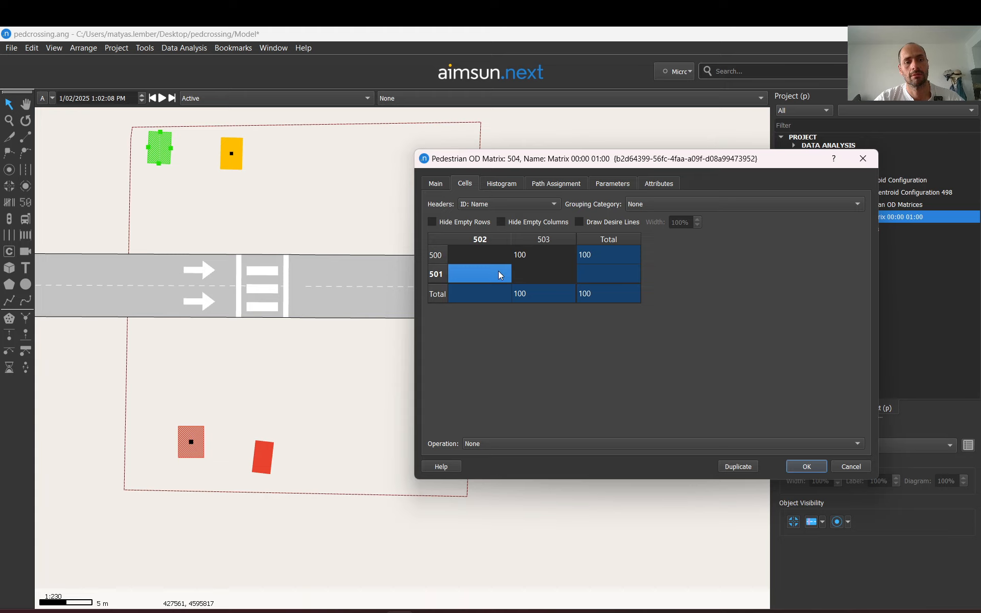
{"action": "type", "text": "100"}
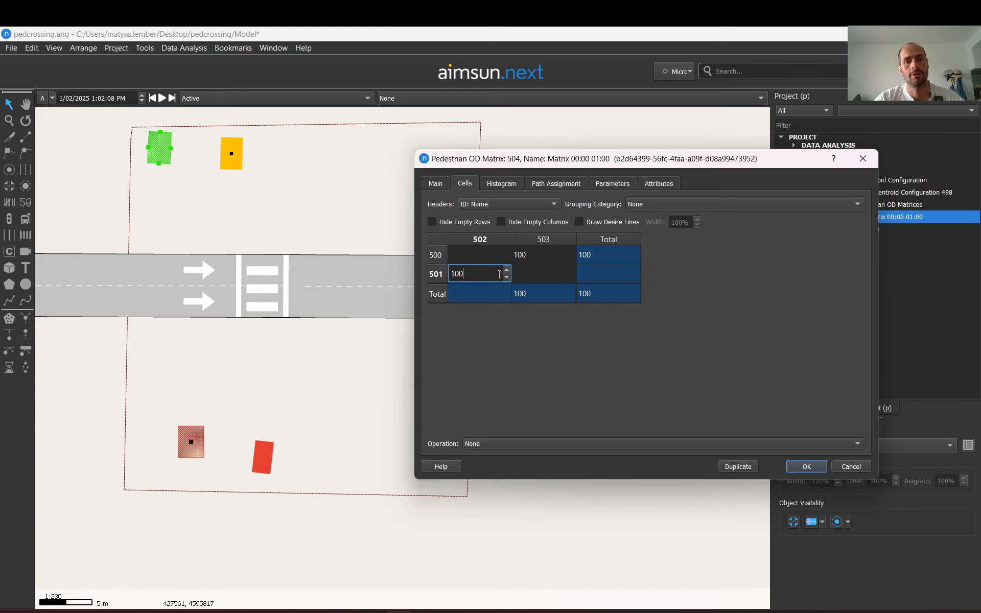
Commit the pedestrian OD matrix trip entries and close its properties
{"action": "left_click", "coordinate": [474, 255]}
{"action": "left_click", "coordinate": [471, 275]}
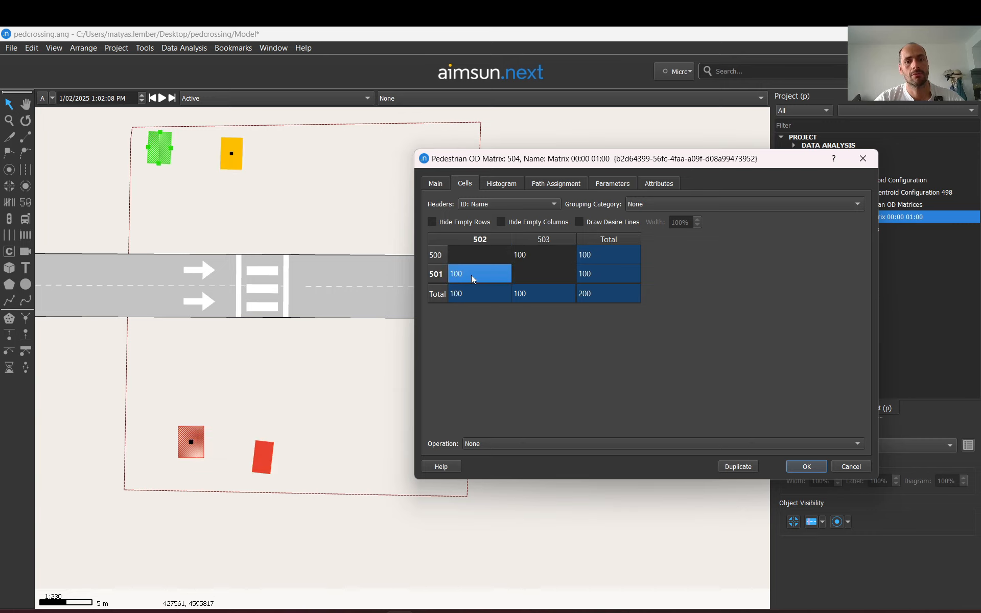
{"action": "left_click", "coordinate": [807, 466]}
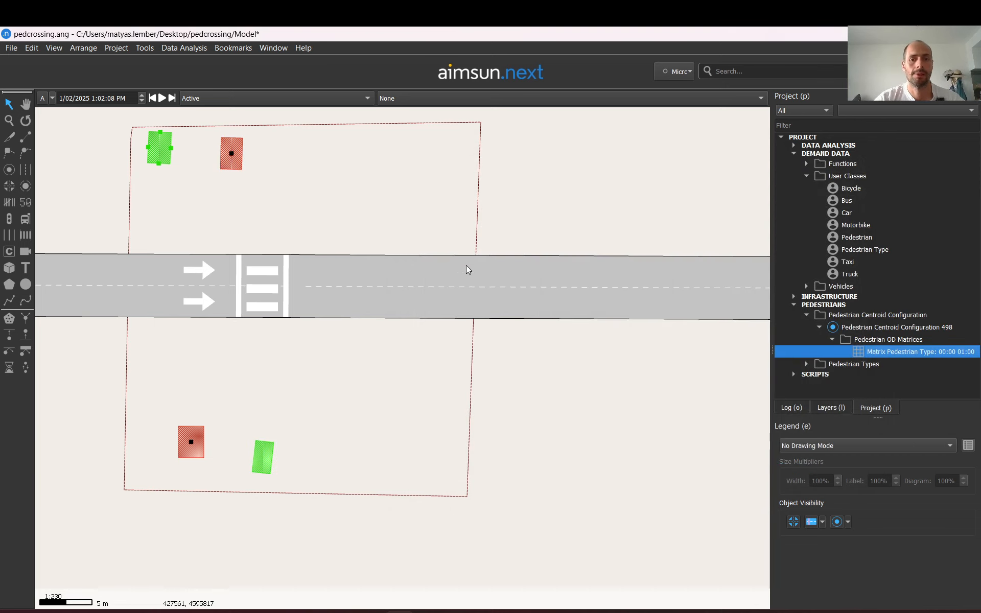
Place two vehicle centroids, one beyond the west end and one beyond the east end of the road
{"action": "scroll", "coordinate": [460, 266], "scroll_direction": "down", "scroll_amount": 2}
{"action": "scroll", "coordinate": [456, 263], "scroll_direction": "down", "scroll_amount": 4}
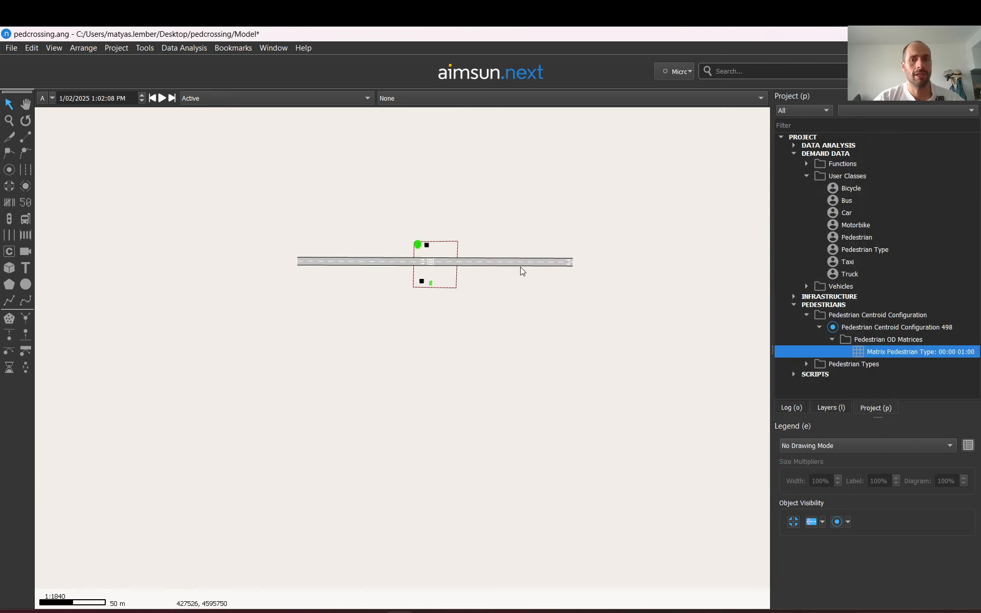
{"action": "left_click", "coordinate": [9, 170]}
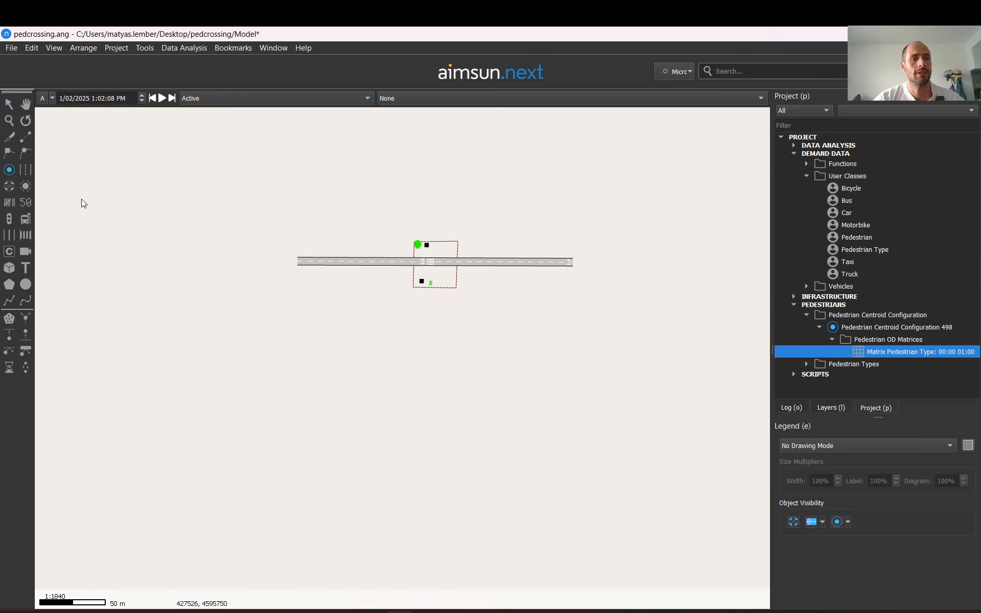
{"action": "left_click", "coordinate": [220, 259]}
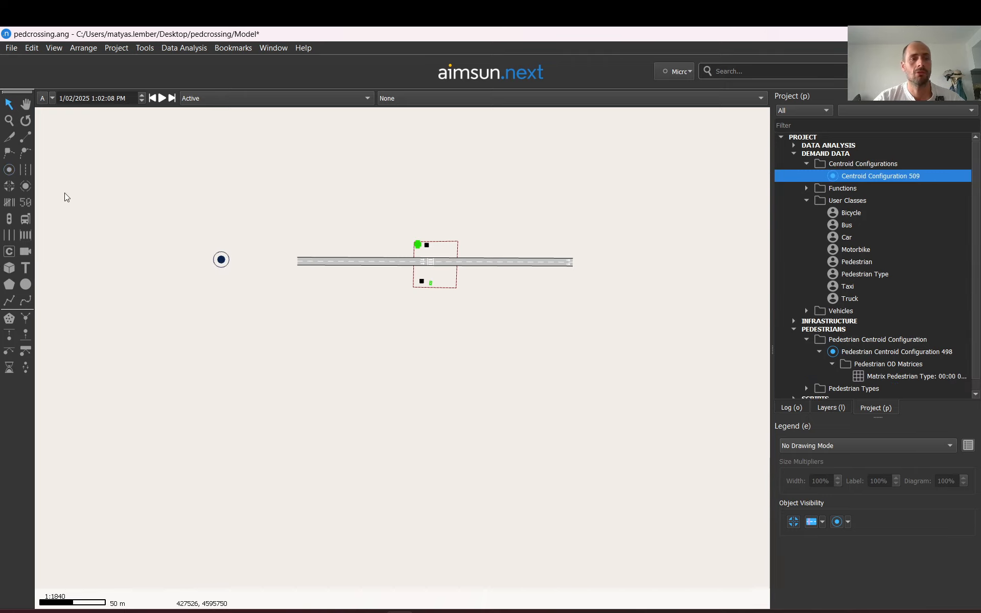
{"action": "left_click", "coordinate": [9, 169]}
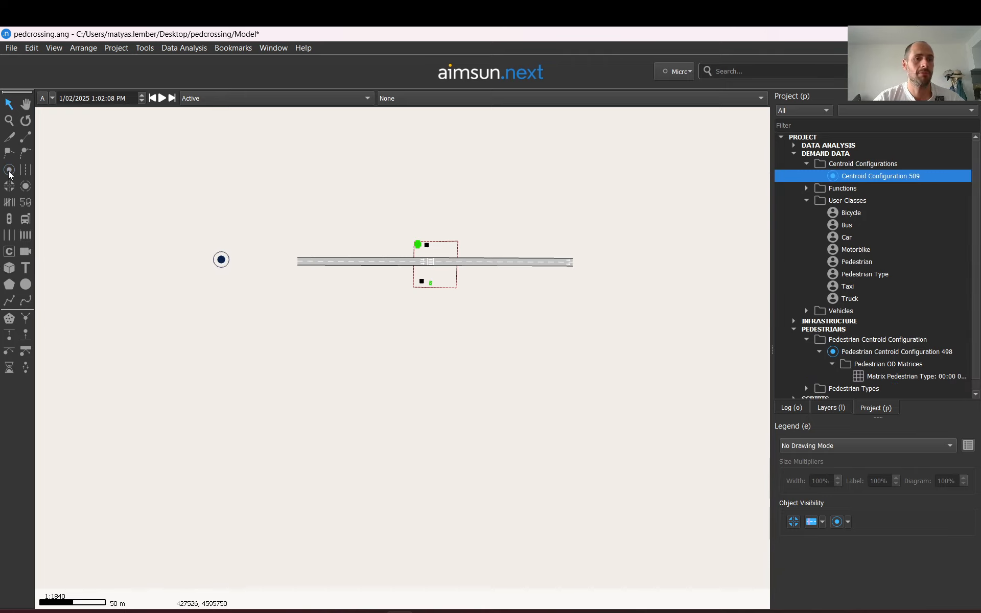
{"action": "left_click", "coordinate": [652, 263]}
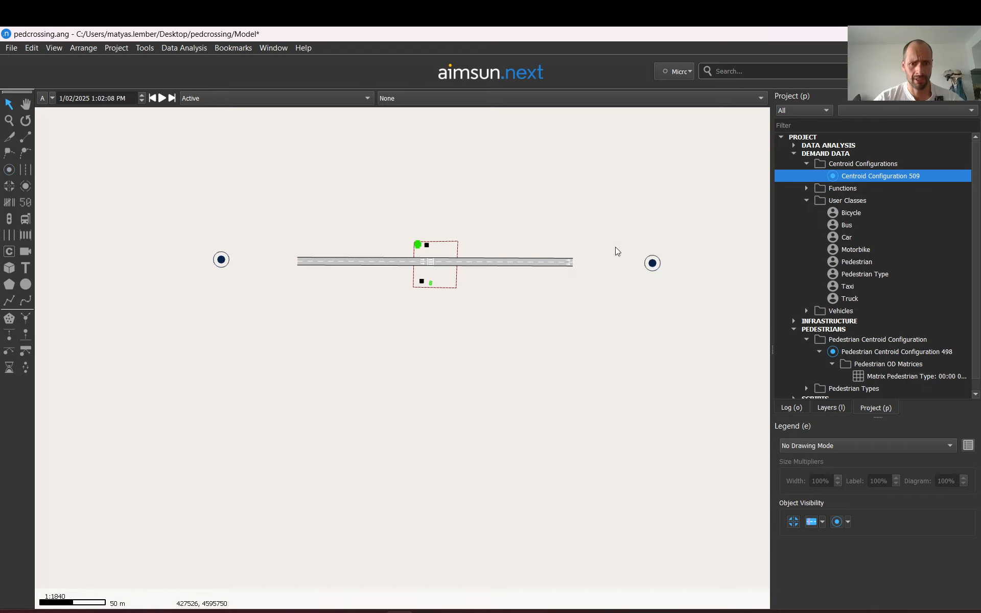
Connect the western centroid to road section 492 as a generating connection
{"action": "double_click", "coordinate": [222, 259]}
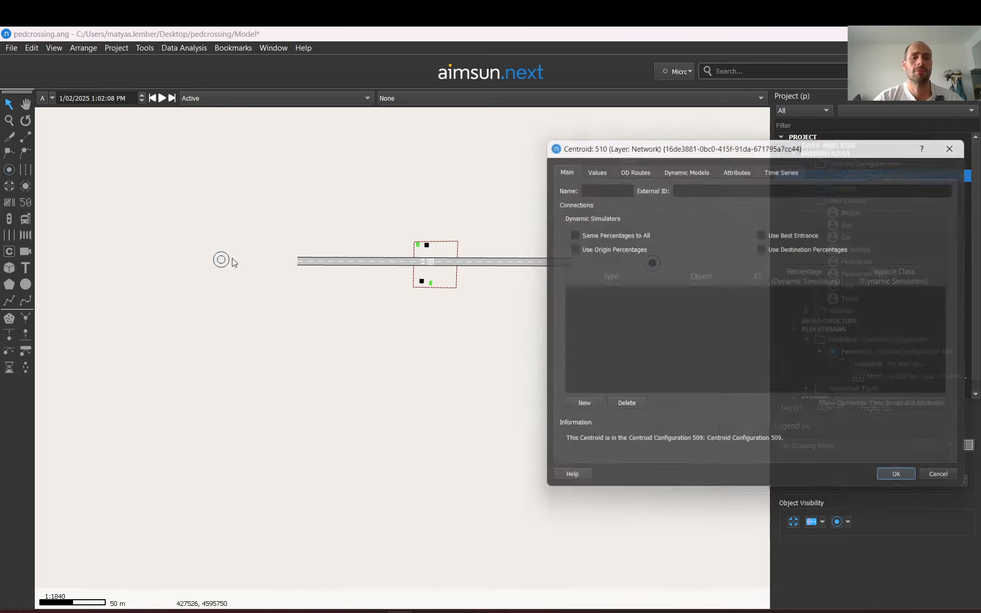
{"action": "left_click", "coordinate": [563, 412]}
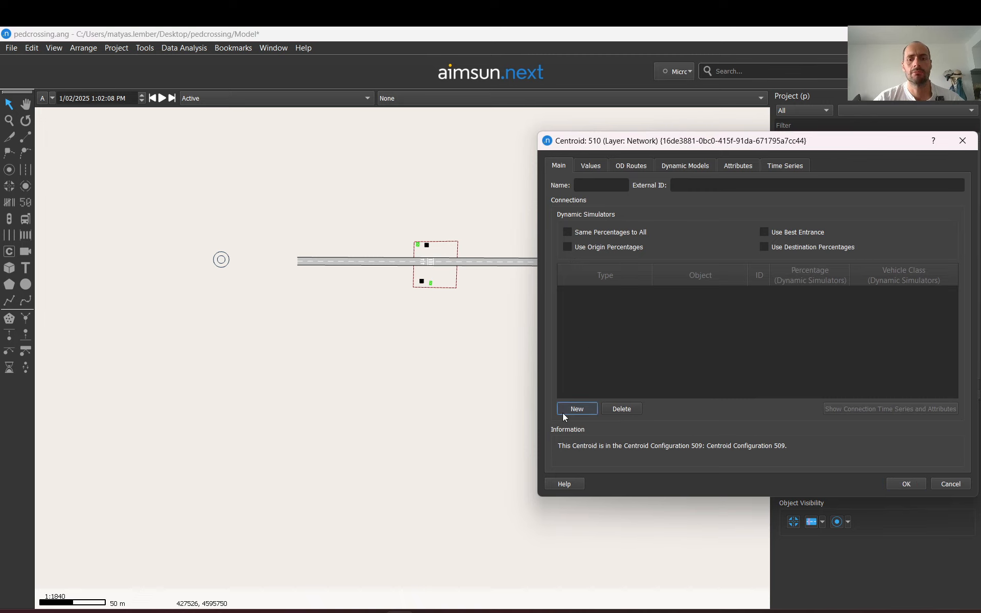
{"action": "left_click", "coordinate": [299, 263]}
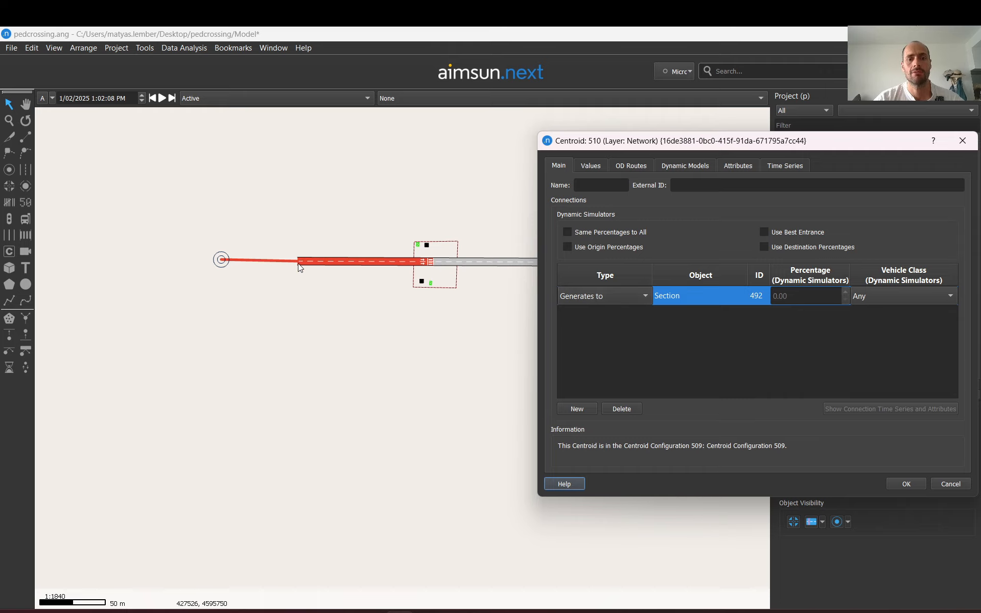
{"action": "left_click", "coordinate": [902, 484]}
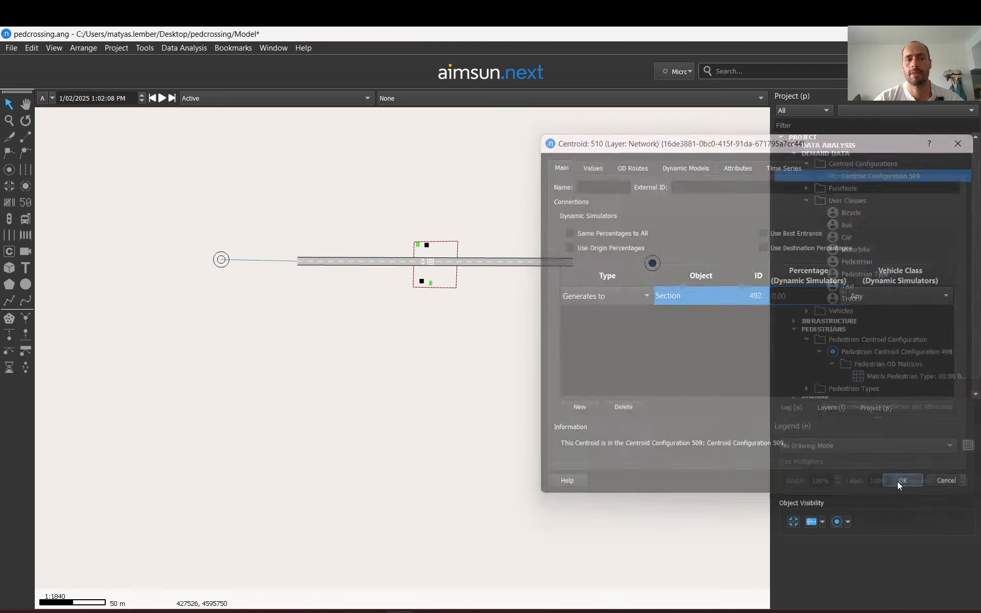
Connect the eastern centroid to road section 491 as an attracting connection
{"action": "double_click", "coordinate": [654, 264]}
{"action": "left_click", "coordinate": [575, 409]}
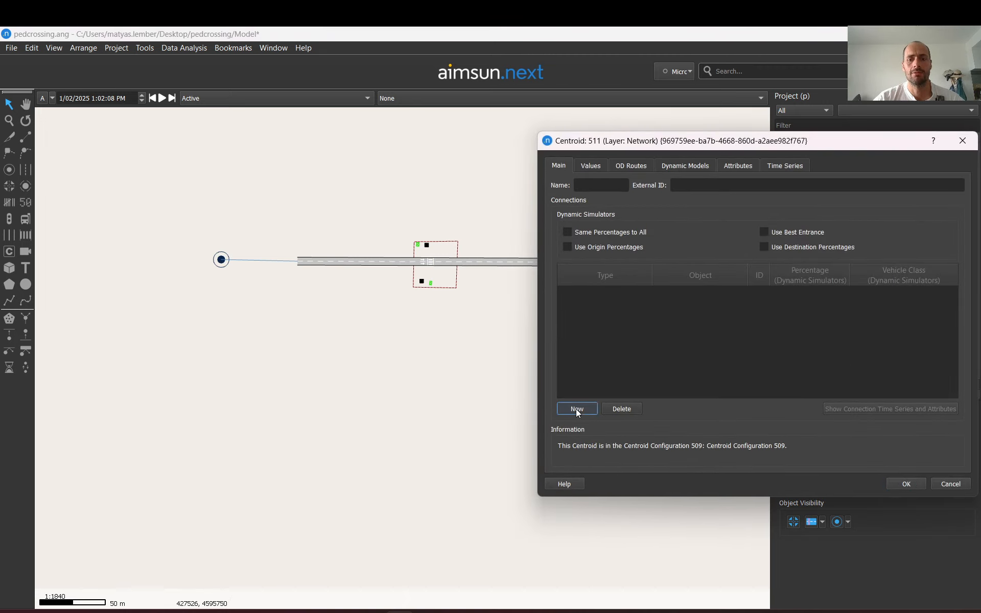
{"action": "left_click", "coordinate": [527, 263]}
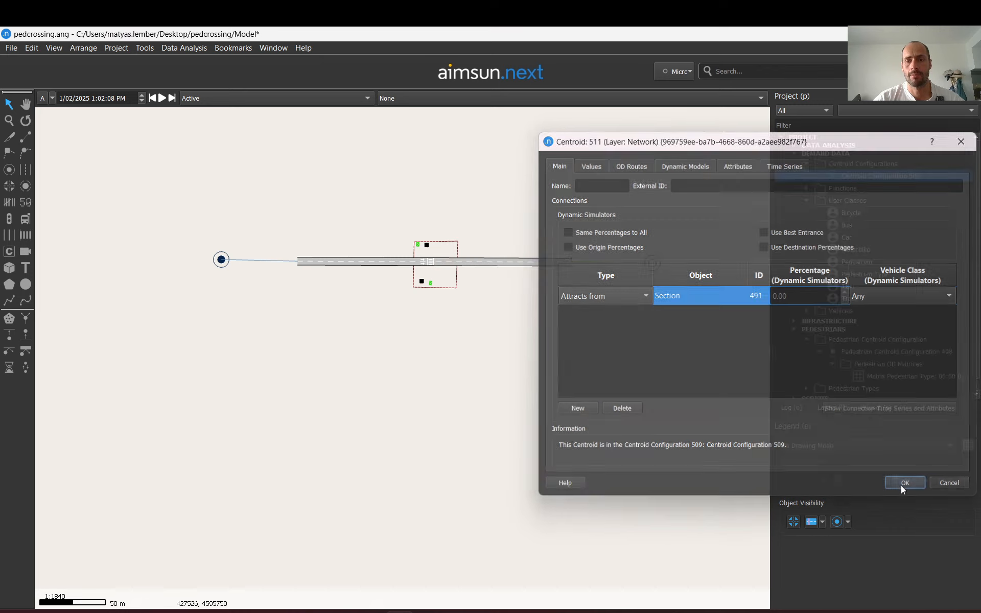
{"action": "left_click", "coordinate": [901, 487]}
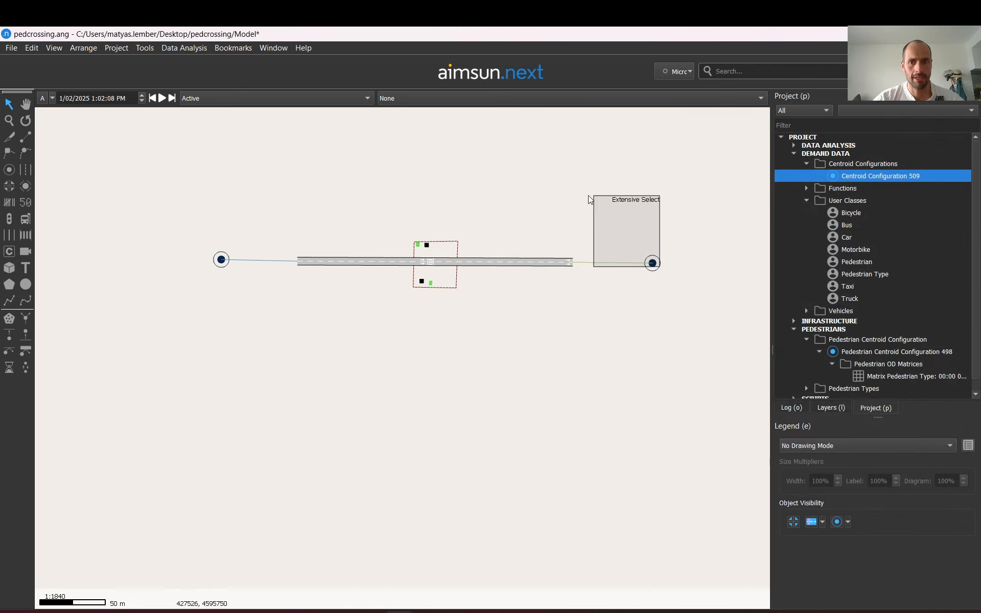
Reopen the eastern centroid and add a generating connection to road section 491
{"action": "left_click_drag", "start_coordinate": [657, 264], "coordinate": [420, 194]}
{"action": "double_click", "coordinate": [420, 194]}
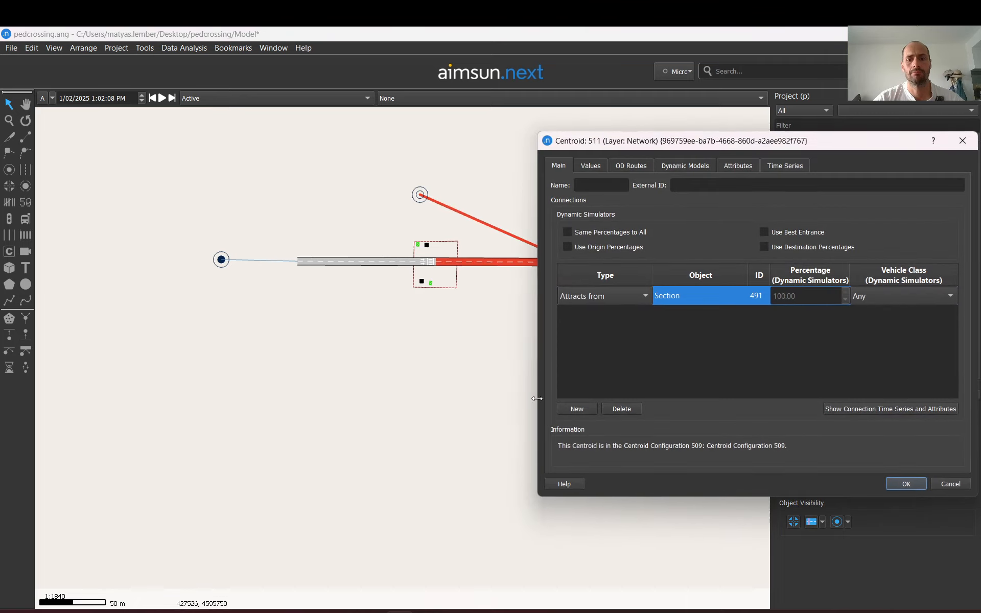
{"action": "left_click", "coordinate": [577, 409]}
{"action": "left_click", "coordinate": [448, 260]}
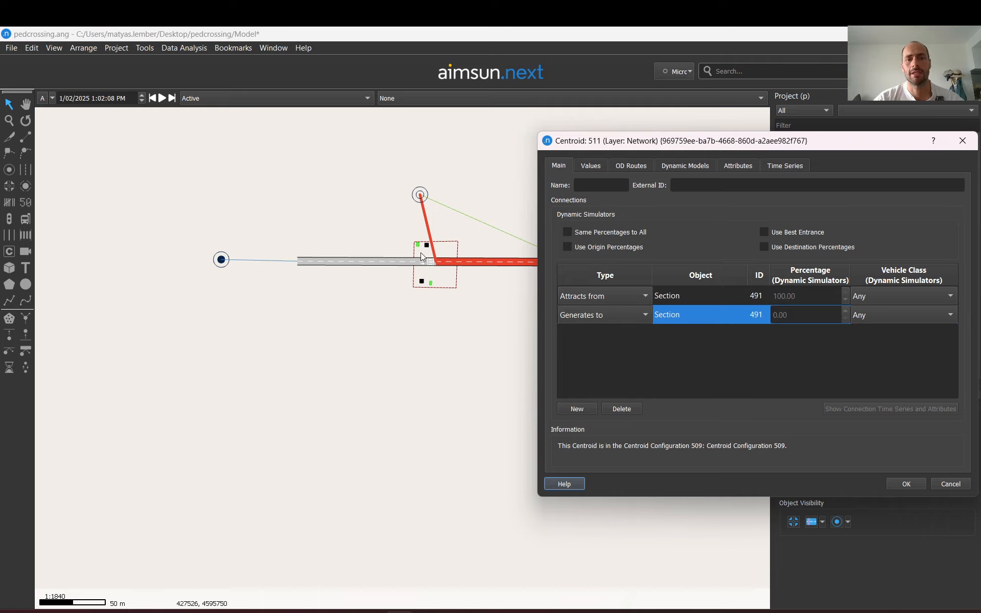
{"action": "left_click", "coordinate": [920, 483]}
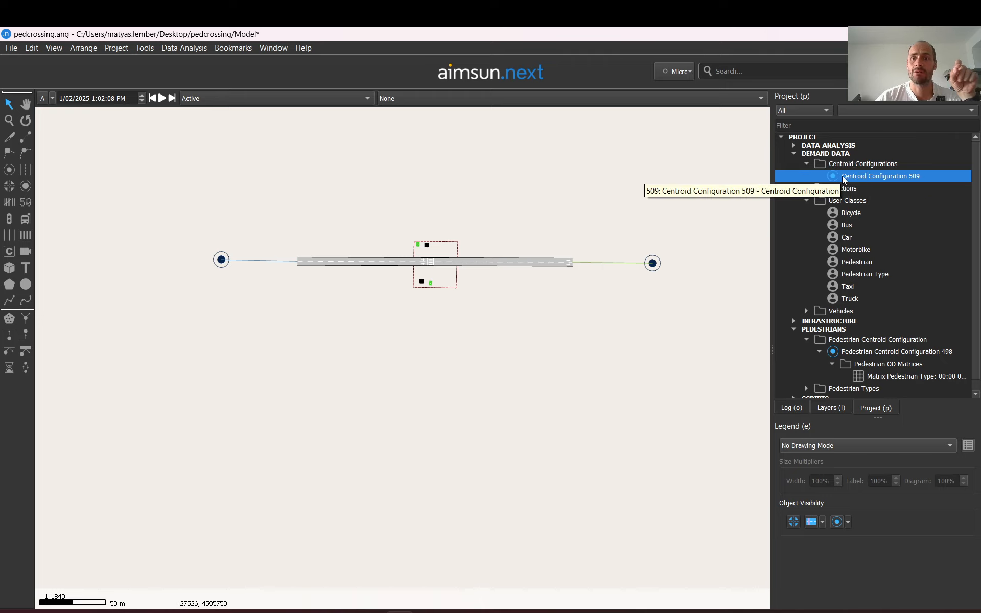
Create a new OD matrix under Centroid Configuration 509 and open its properties
{"action": "right_click", "coordinate": [874, 177]}
{"action": "mouse_move", "coordinate": [891, 195]}
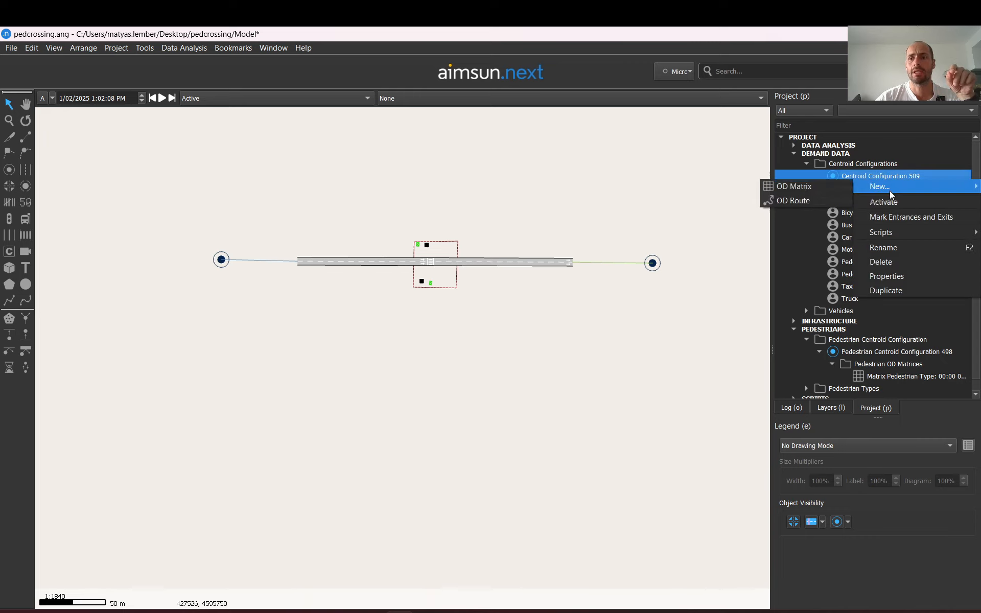
{"action": "left_click", "coordinate": [815, 187]}
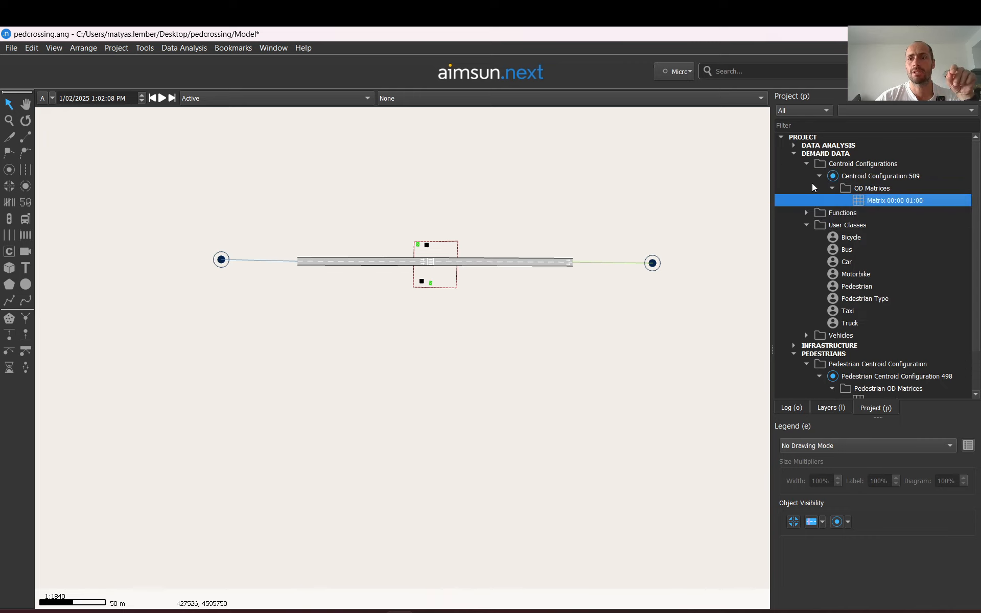
{"action": "double_click", "coordinate": [868, 201]}
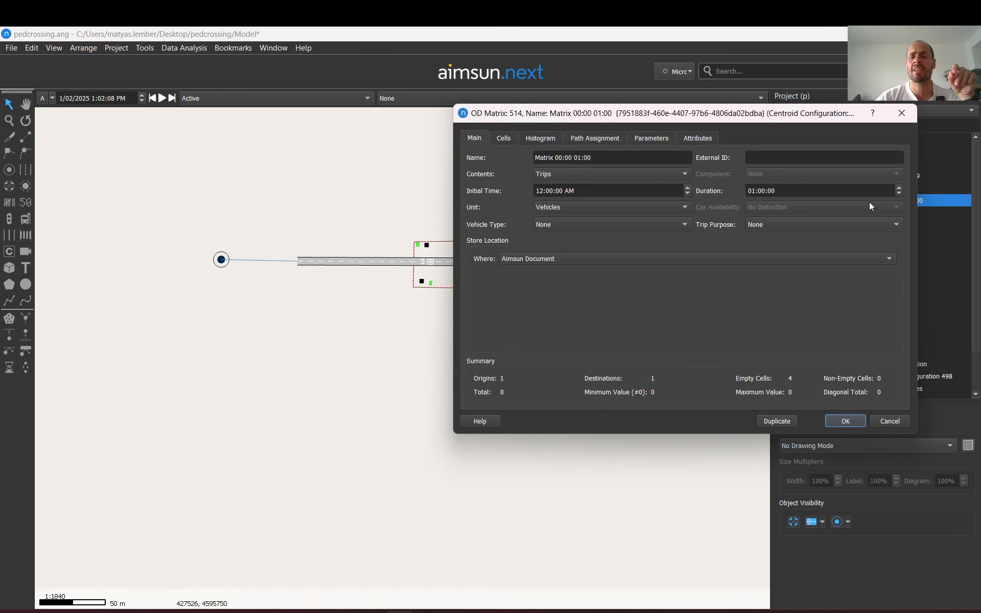
Set the matrix's vehicle type to 154: Car and enter 400 trips from centroid 510 to 511
{"action": "left_click", "coordinate": [548, 231]}
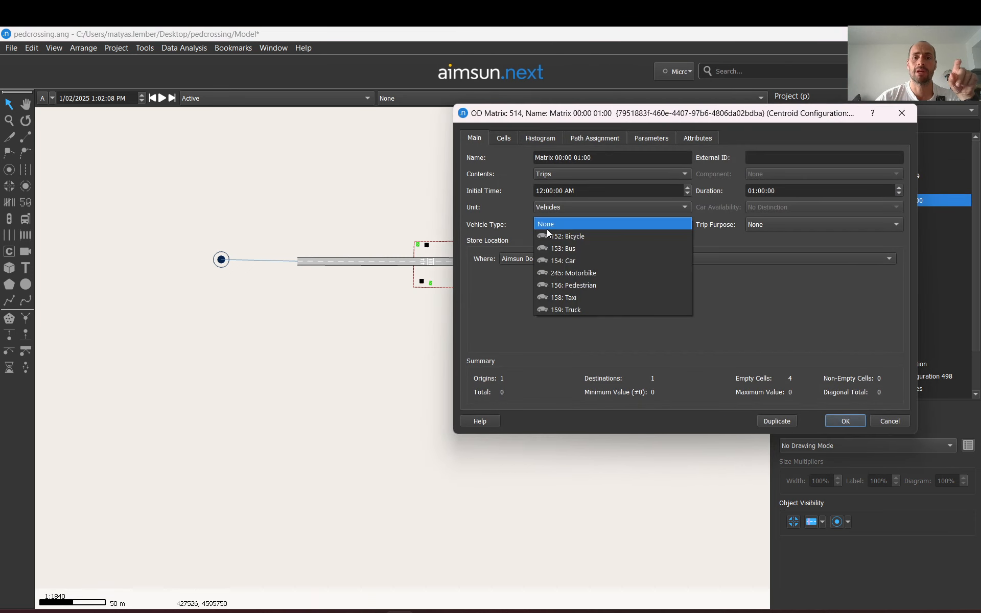
{"action": "left_click", "coordinate": [566, 263]}
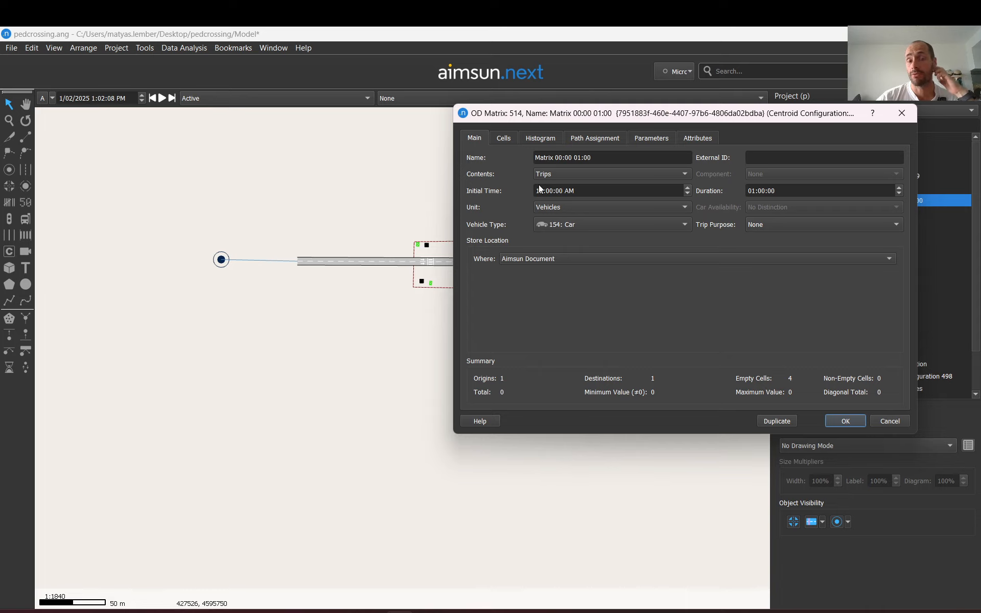
{"action": "left_click", "coordinate": [501, 137]}
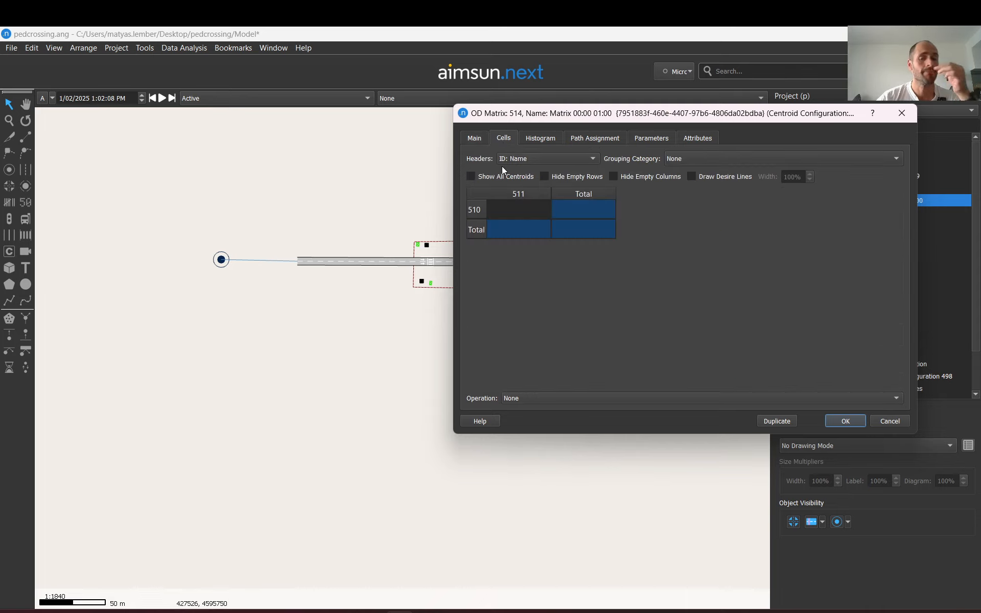
{"action": "left_click", "coordinate": [515, 218]}
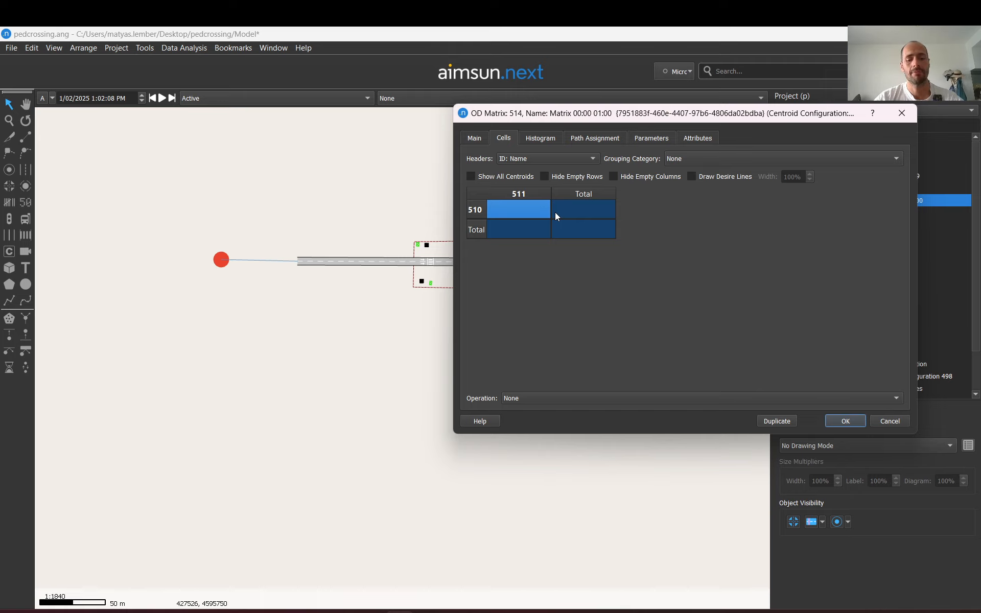
{"action": "type", "text": "400"}
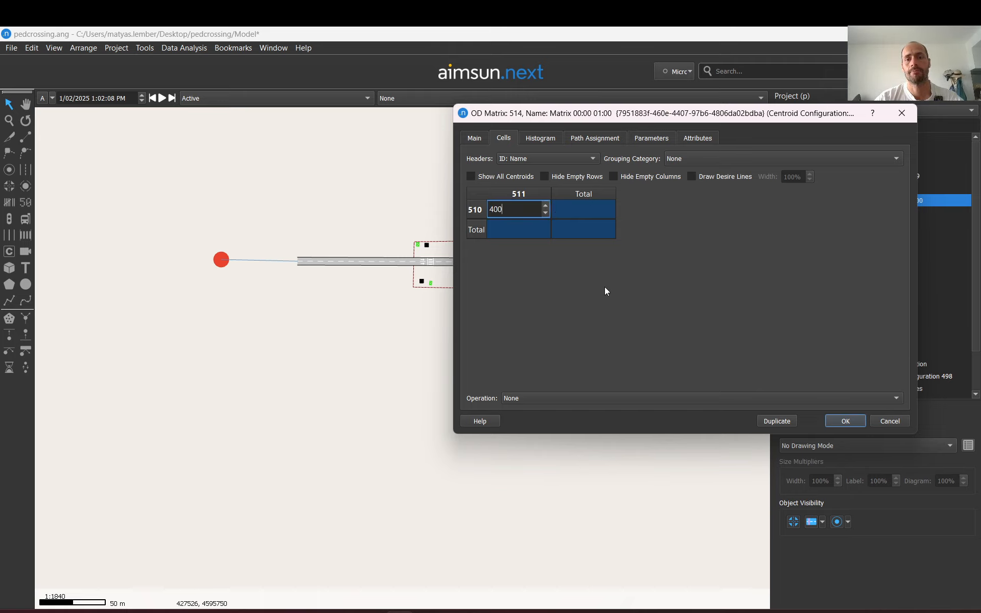
{"action": "key", "text": "Return"}
{"action": "left_click", "coordinate": [844, 421]}
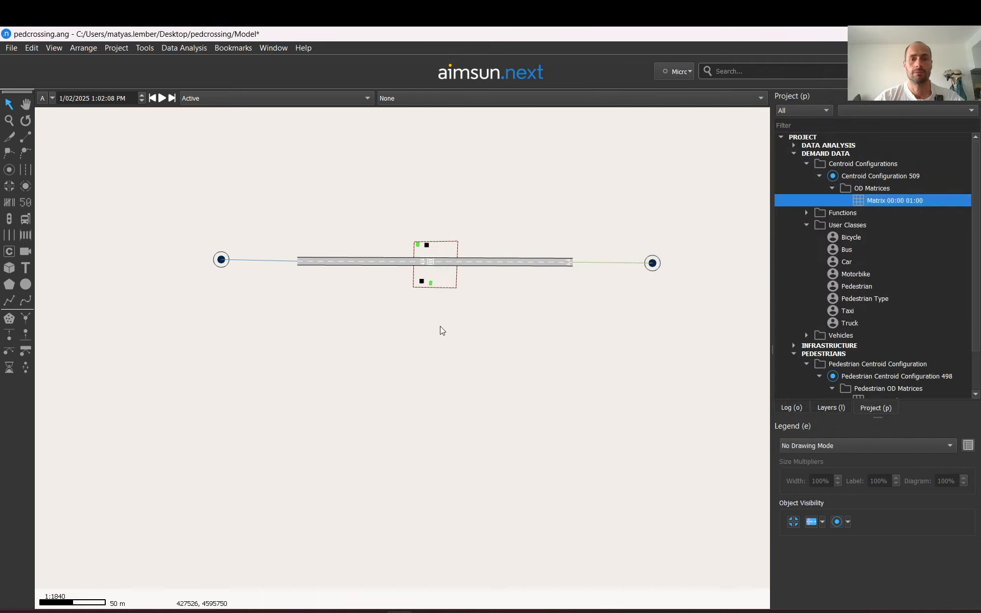
Open the pedestrian crossing's properties and toggle its left and right waiting areas off and back on
{"action": "scroll", "coordinate": [428, 247], "scroll_direction": "up", "scroll_amount": 5}
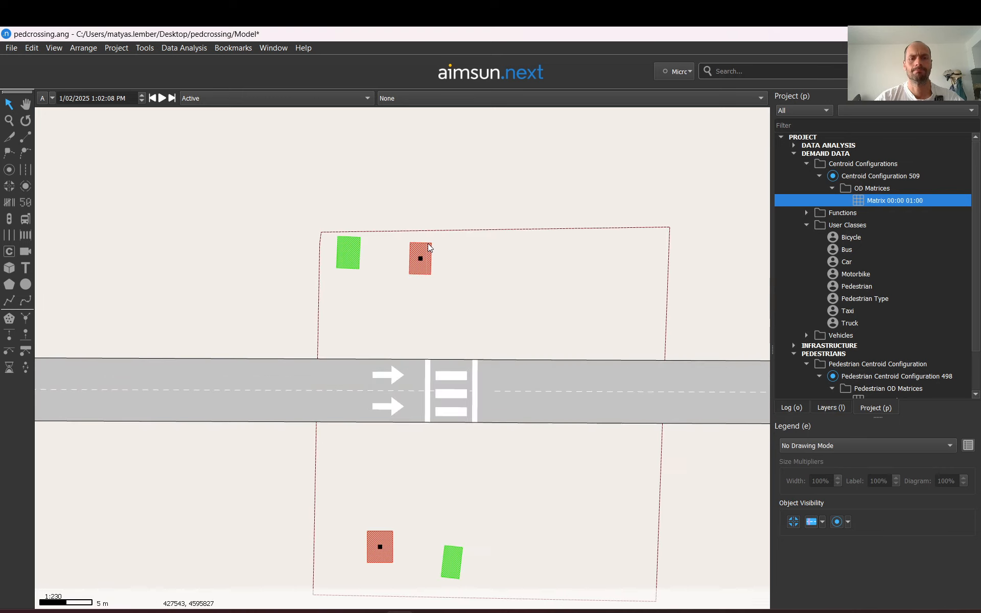
{"action": "left_click", "coordinate": [456, 403]}
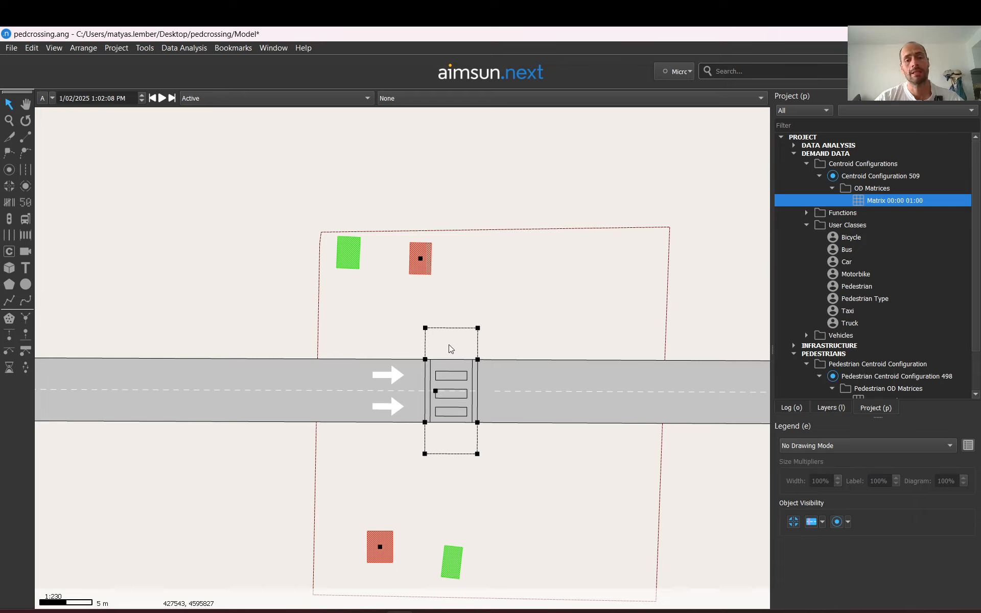
{"action": "mouse_move", "coordinate": [451, 349]}
{"action": "left_mouse_down"}
{"action": "mouse_move", "coordinate": [434, 319]}
{"action": "mouse_move", "coordinate": [462, 342]}
{"action": "mouse_move", "coordinate": [448, 343]}
{"action": "left_mouse_up"}
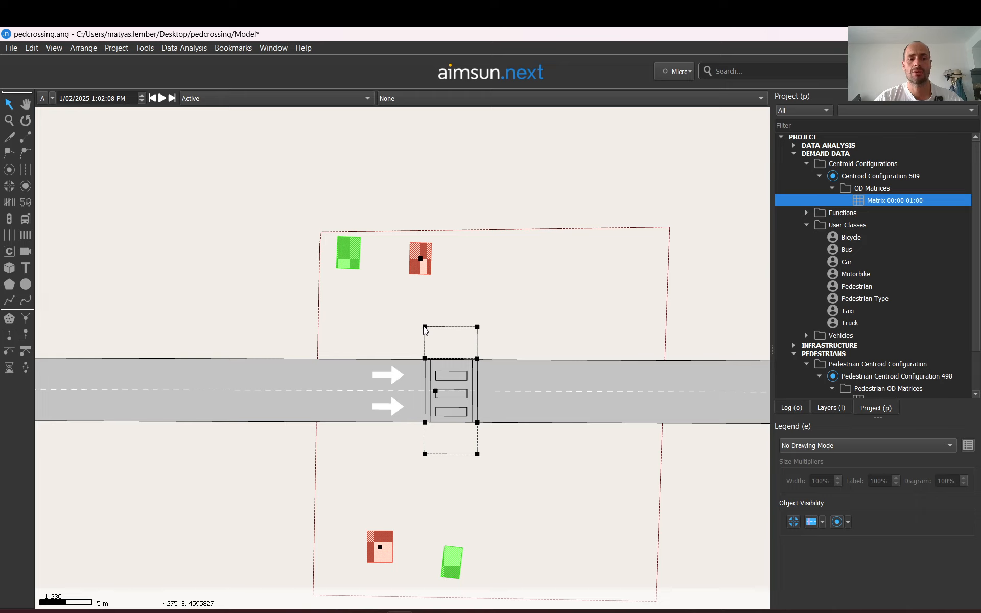
{"action": "left_click", "coordinate": [424, 328]}
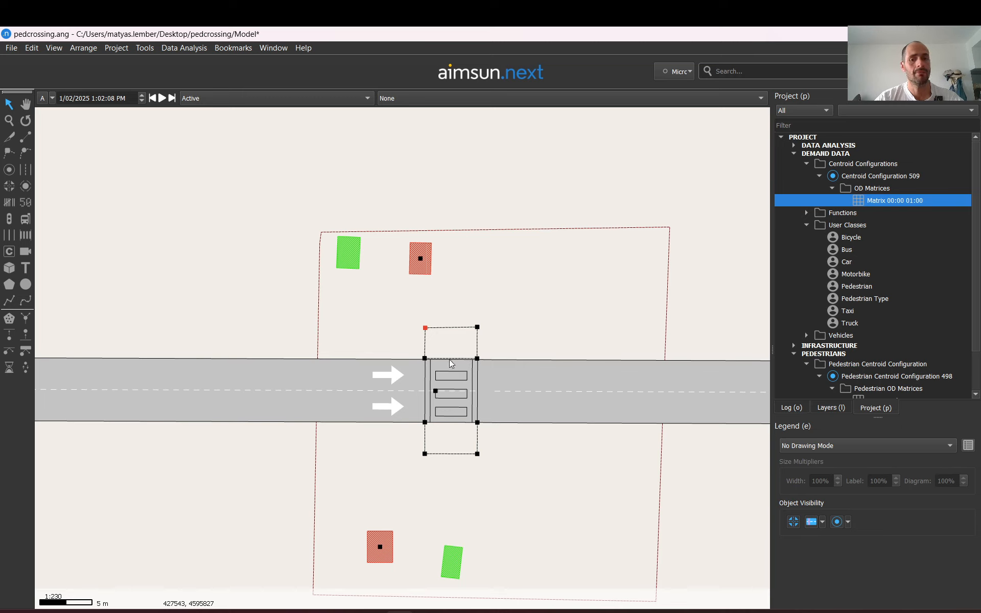
{"action": "double_click", "coordinate": [450, 387]}
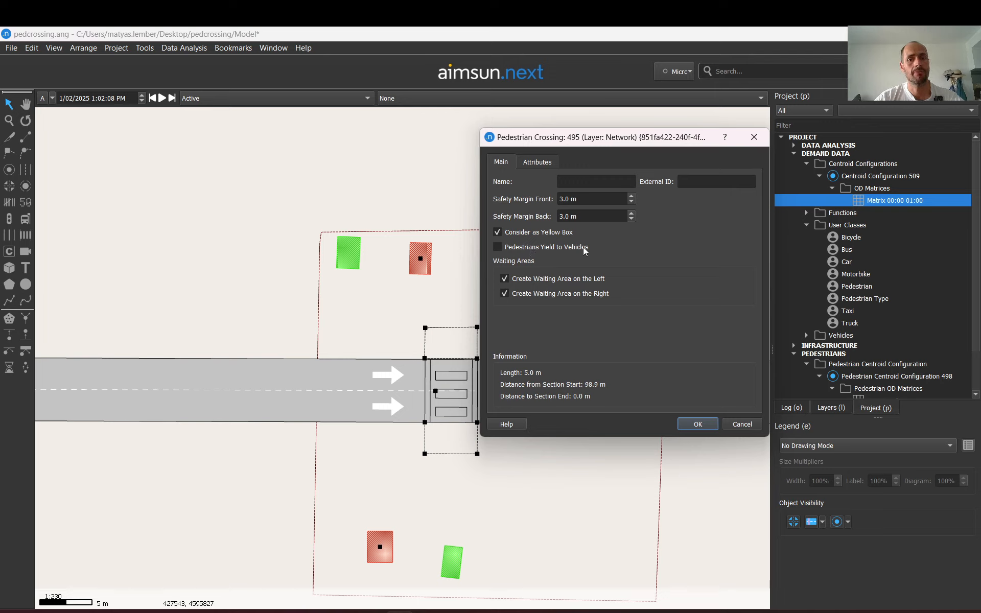
{"action": "left_click", "coordinate": [539, 280]}
{"action": "left_click", "coordinate": [521, 295]}
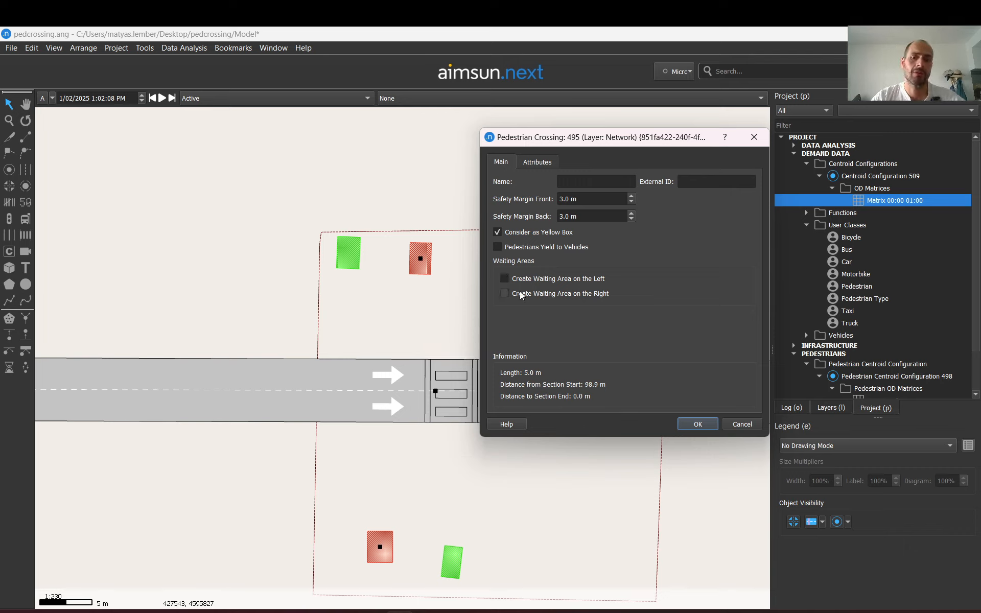
{"action": "left_click", "coordinate": [521, 295]}
{"action": "left_click", "coordinate": [514, 279]}
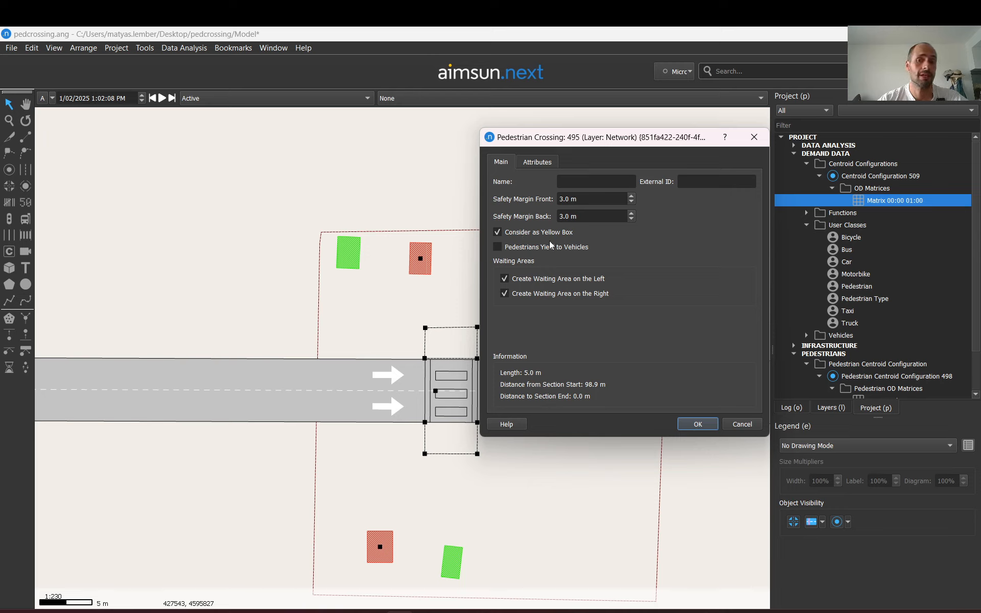
{"action": "left_click", "coordinate": [690, 425]}
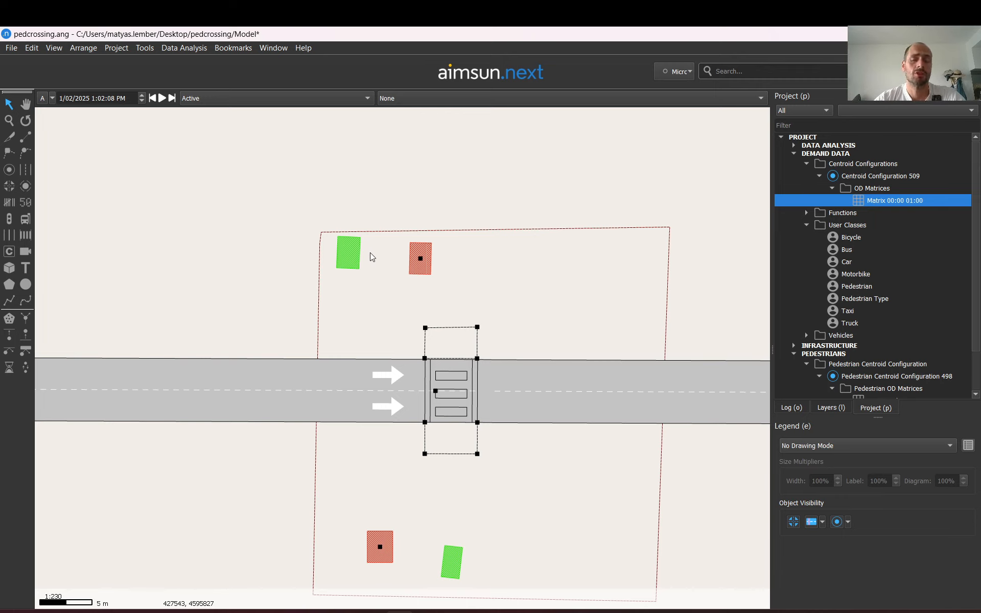
Nudge the northern pedestrian entrance slightly down and shift the pedestrian area slightly left
{"action": "left_click", "coordinate": [356, 256]}
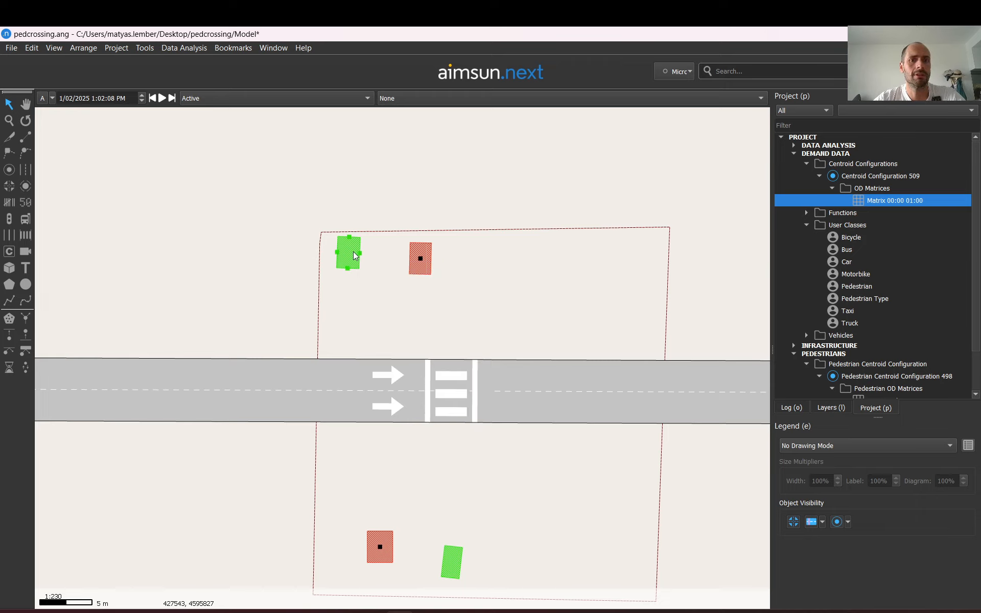
{"action": "left_click_drag", "start_coordinate": [356, 256], "coordinate": [354, 271]}
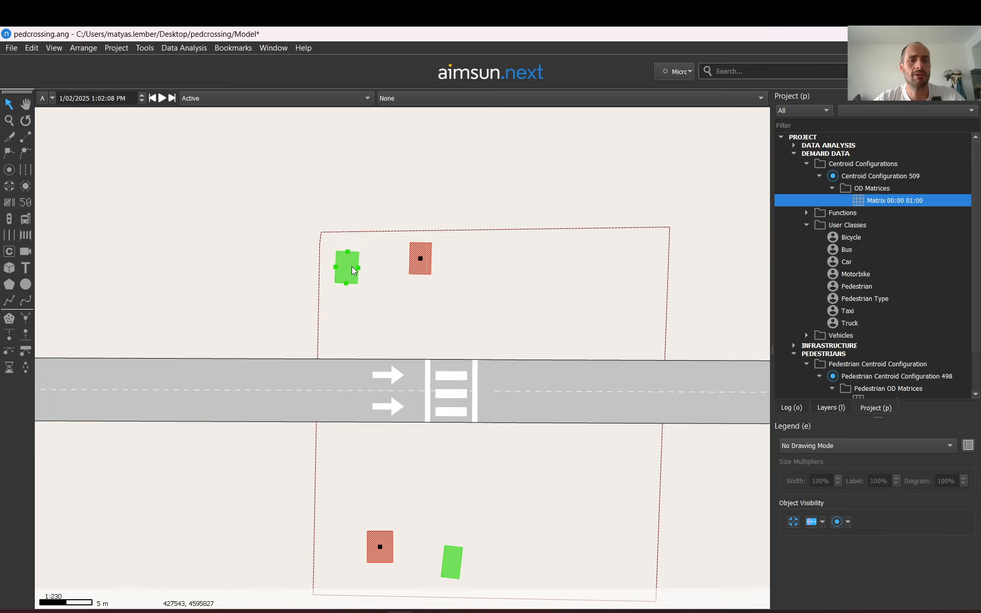
{"action": "left_click", "coordinate": [390, 239]}
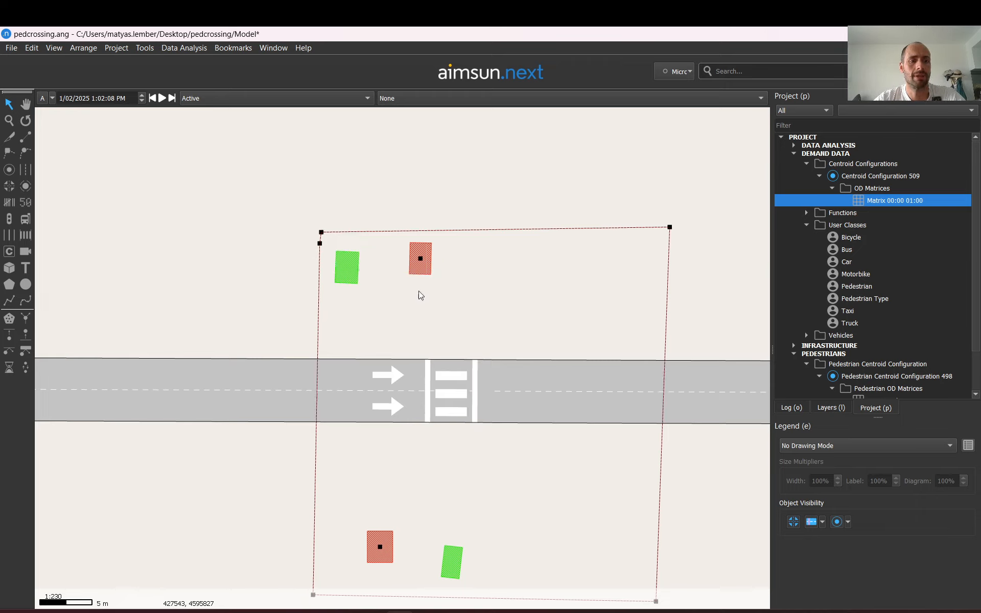
{"action": "mouse_move", "coordinate": [348, 266]}
{"action": "left_mouse_down"}
{"action": "mouse_move", "coordinate": [353, 233]}
{"action": "mouse_move", "coordinate": [347, 325]}
{"action": "mouse_move", "coordinate": [340, 264]}
{"action": "left_mouse_up"}
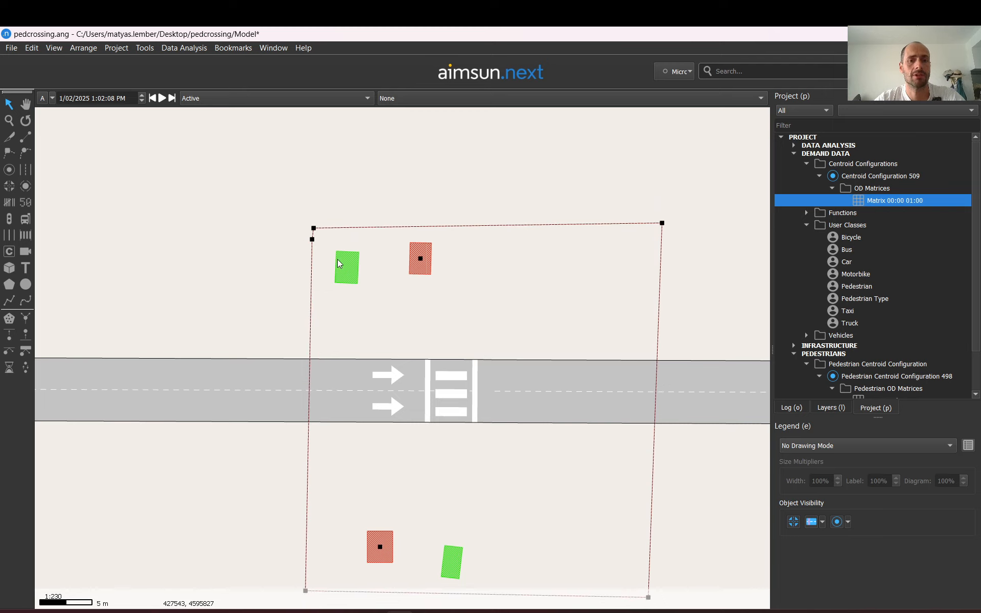
{"action": "left_click", "coordinate": [208, 258]}
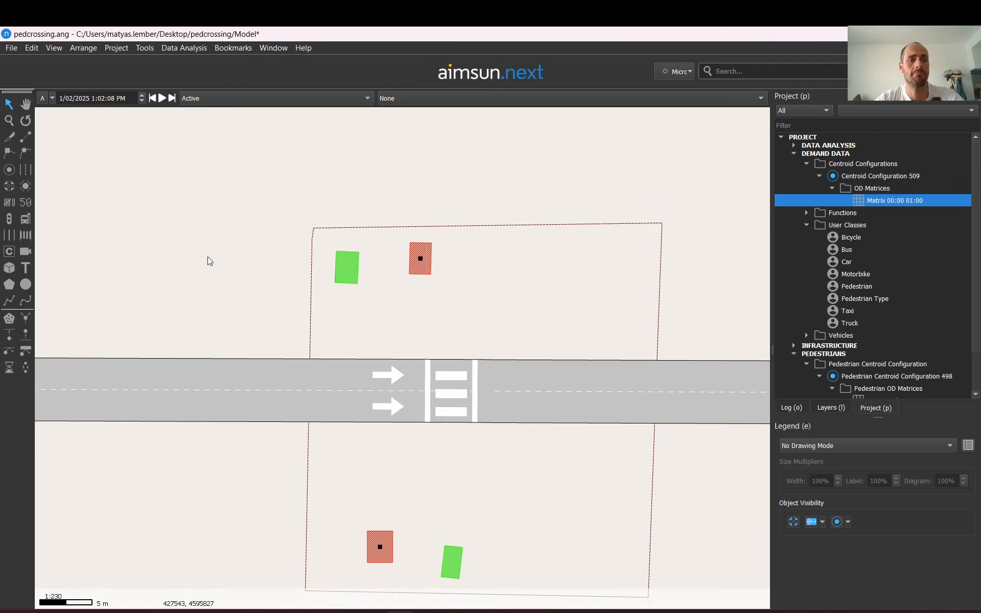
{"action": "left_click", "coordinate": [10, 335]}
{"action": "left_click", "coordinate": [204, 255]}
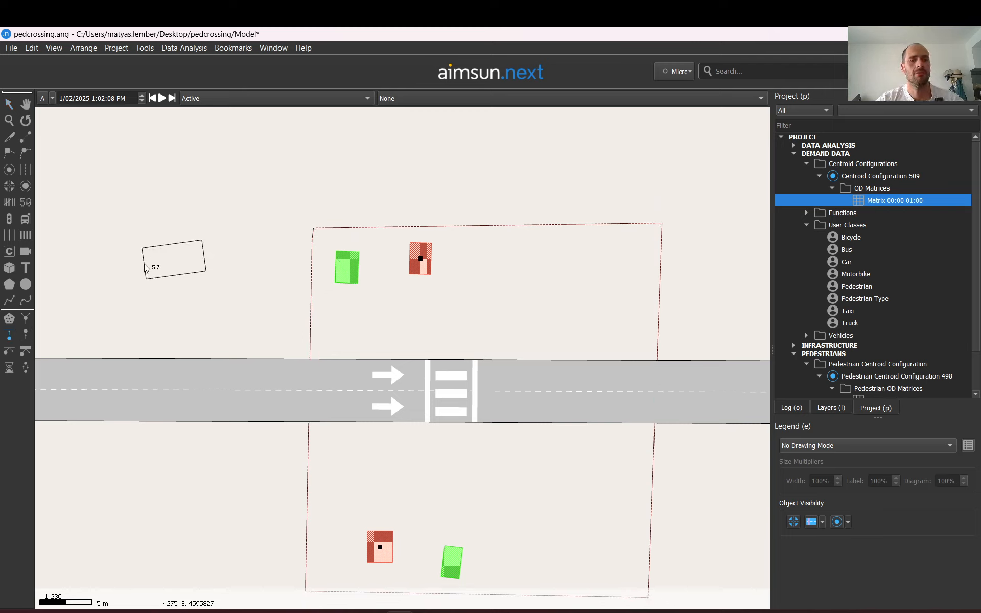
{"action": "key", "text": "Escape"}
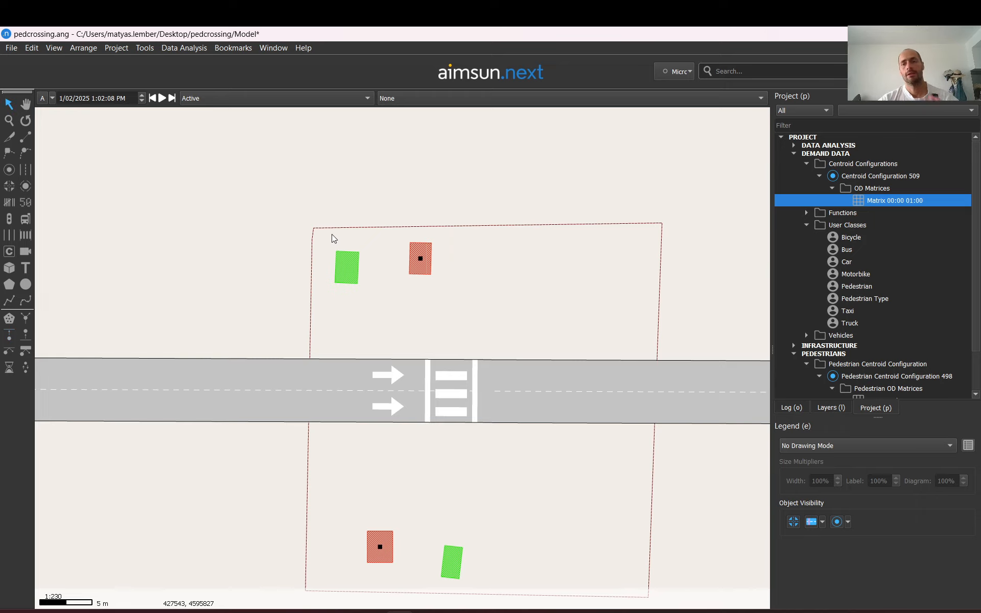
Create a new Dynamic Scenario in the project
{"action": "left_click", "coordinate": [793, 153]}
{"action": "left_click", "coordinate": [793, 169]}
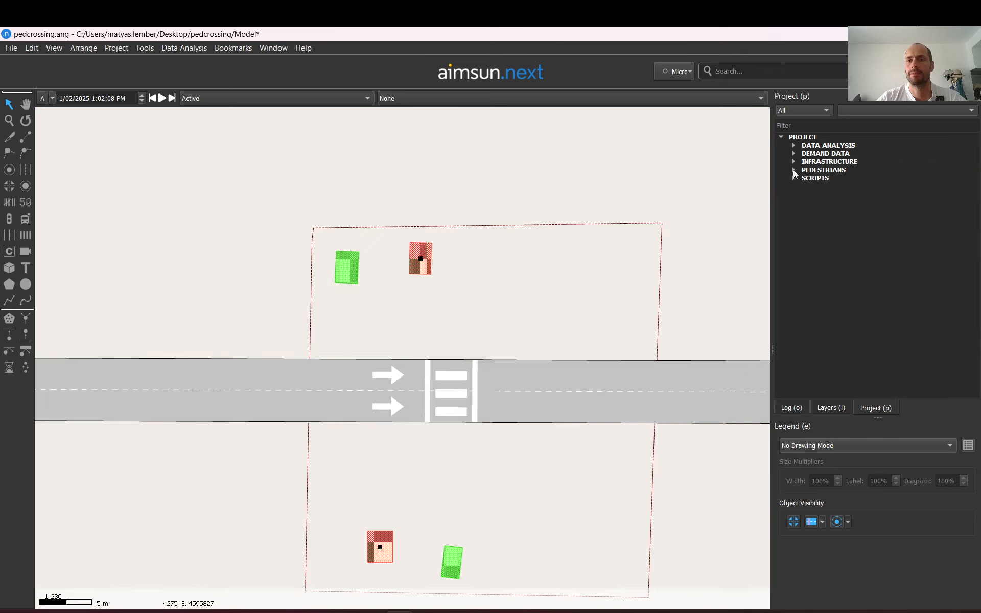
{"action": "right_click", "coordinate": [800, 137]}
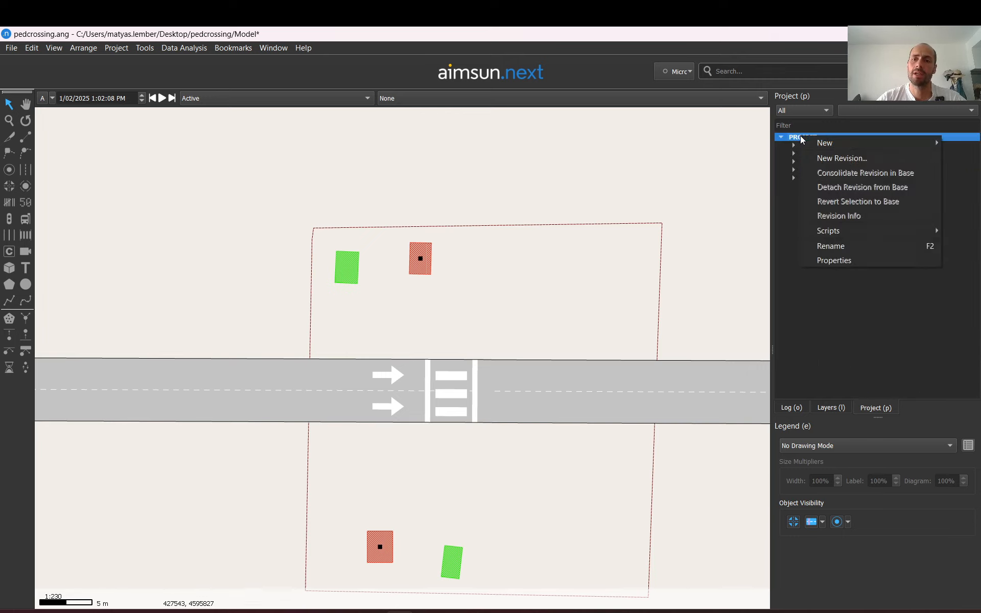
{"action": "mouse_move", "coordinate": [829, 145]}
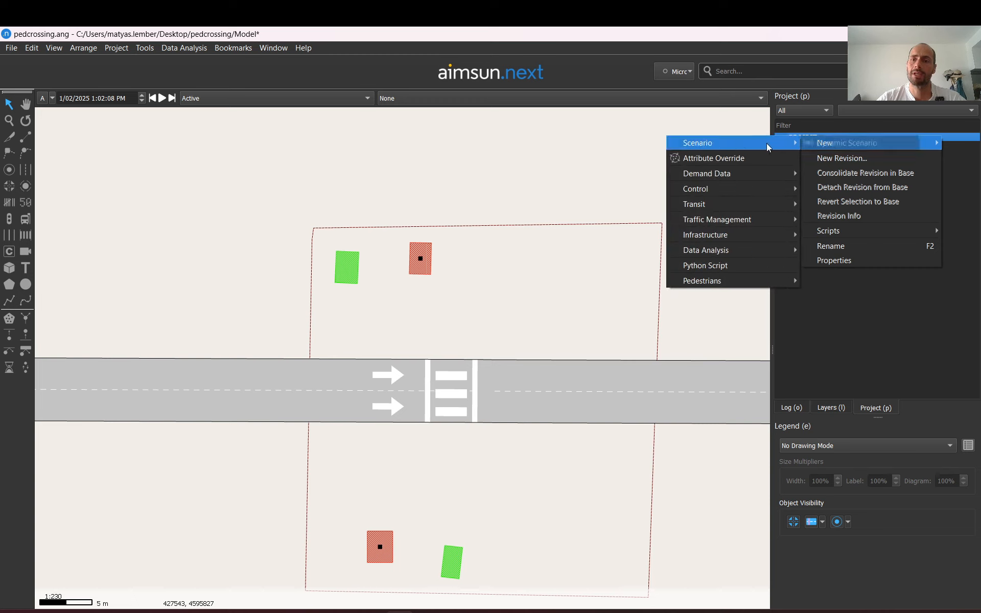
{"action": "mouse_move", "coordinate": [768, 146]}
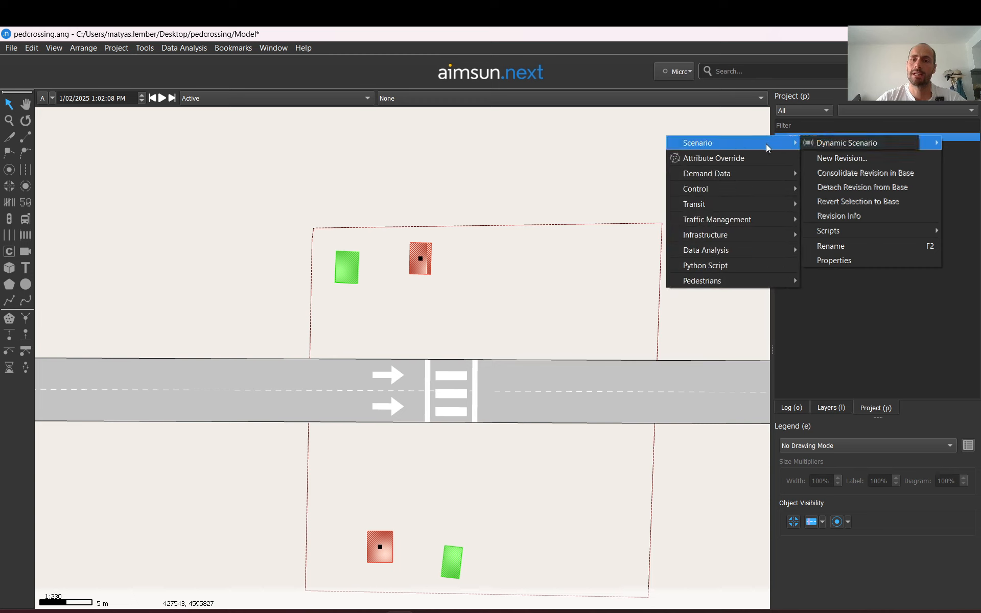
{"action": "left_click", "coordinate": [830, 143]}
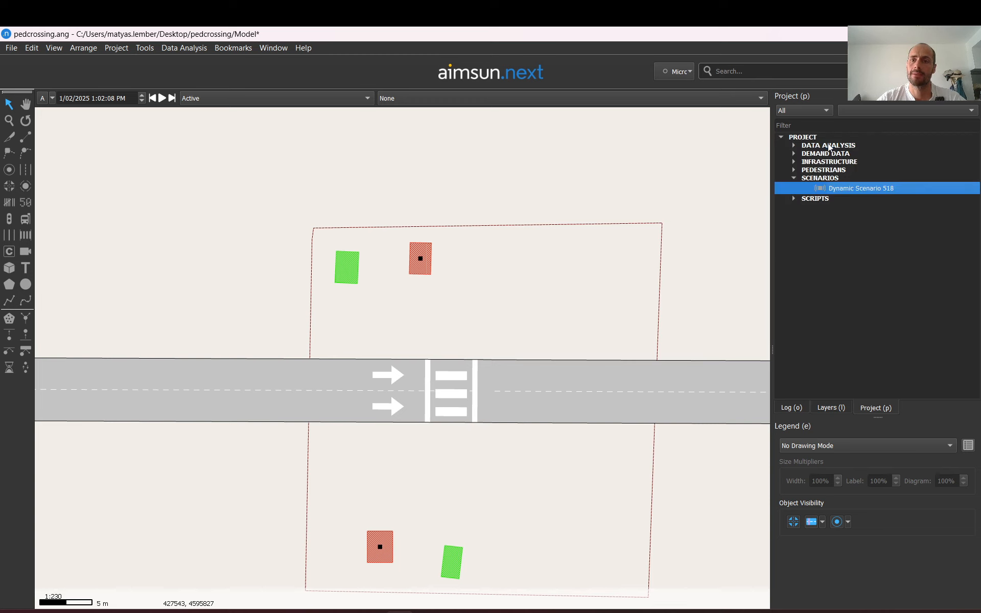
Add a new experiment to Dynamic Scenario 518 using Microscopic Simulator loading and Stochastic Route Choice
{"action": "right_click", "coordinate": [840, 186]}
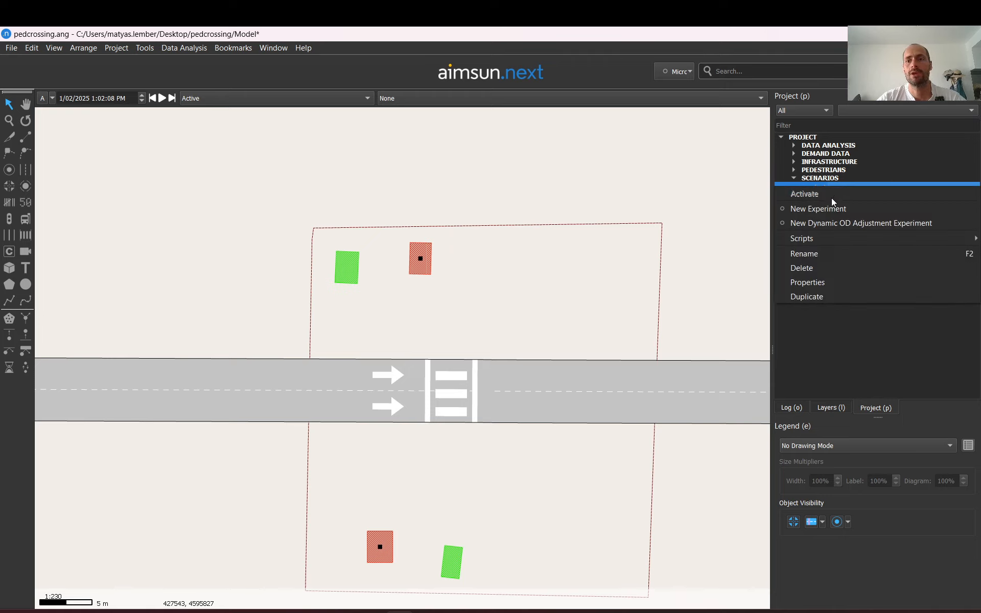
{"action": "left_click", "coordinate": [820, 208]}
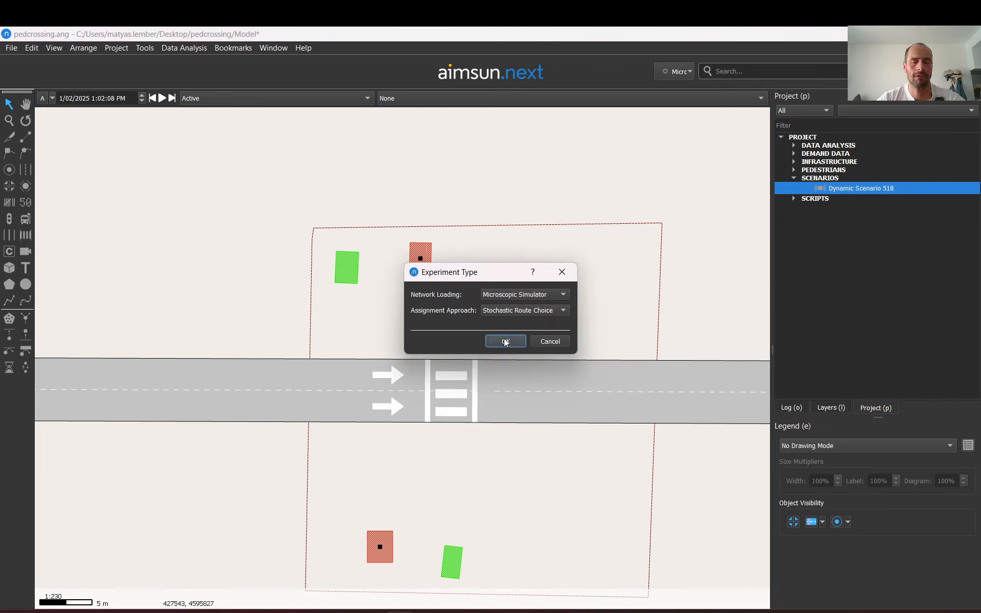
{"action": "left_click", "coordinate": [505, 341]}
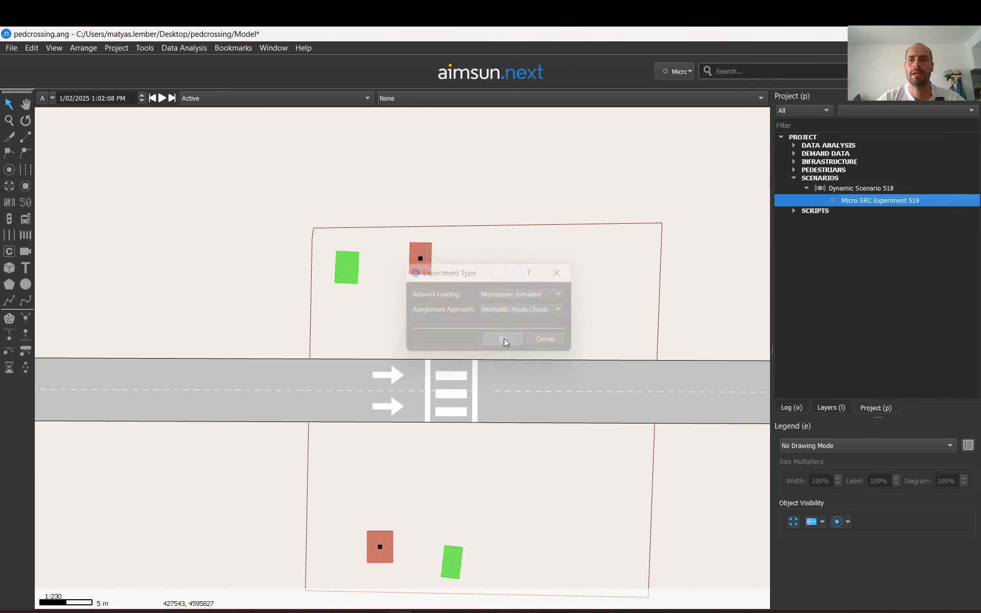
Add 2 replications with an average to Micro SRC Experiment 519
{"action": "right_click", "coordinate": [863, 203]}
{"action": "mouse_move", "coordinate": [860, 230]}
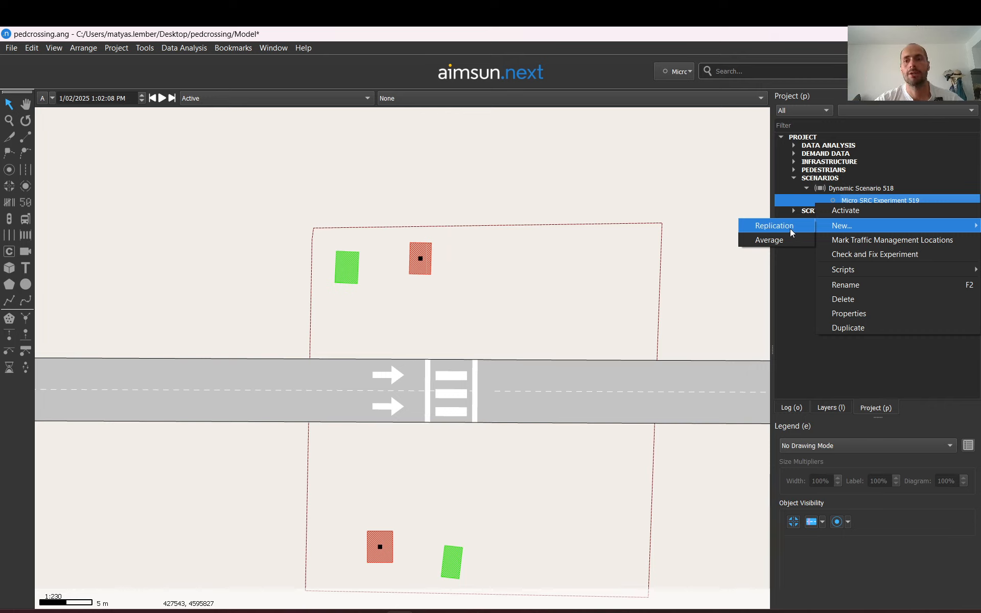
{"action": "left_click", "coordinate": [790, 229]}
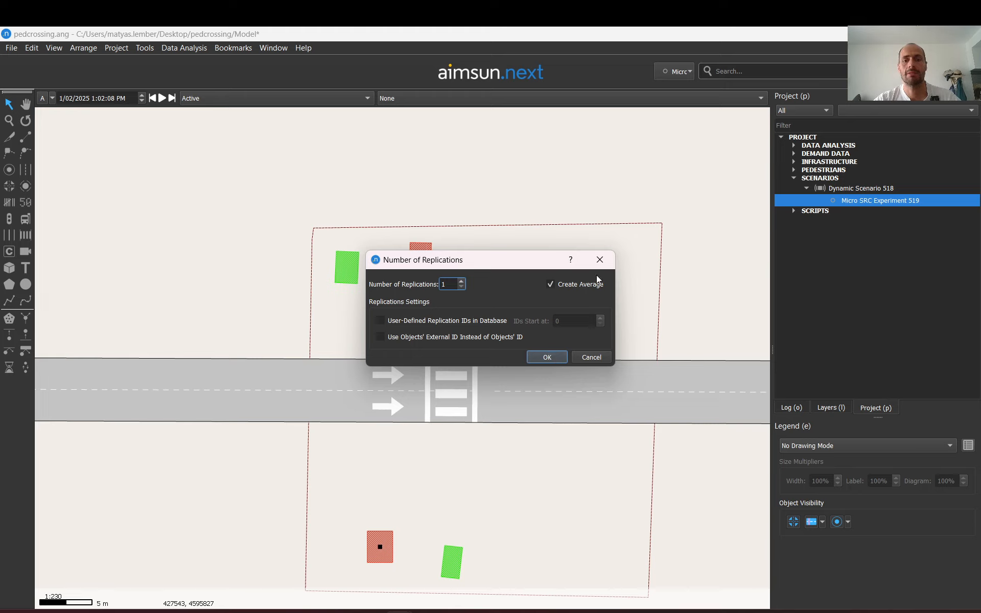
{"action": "left_click", "coordinate": [461, 281]}
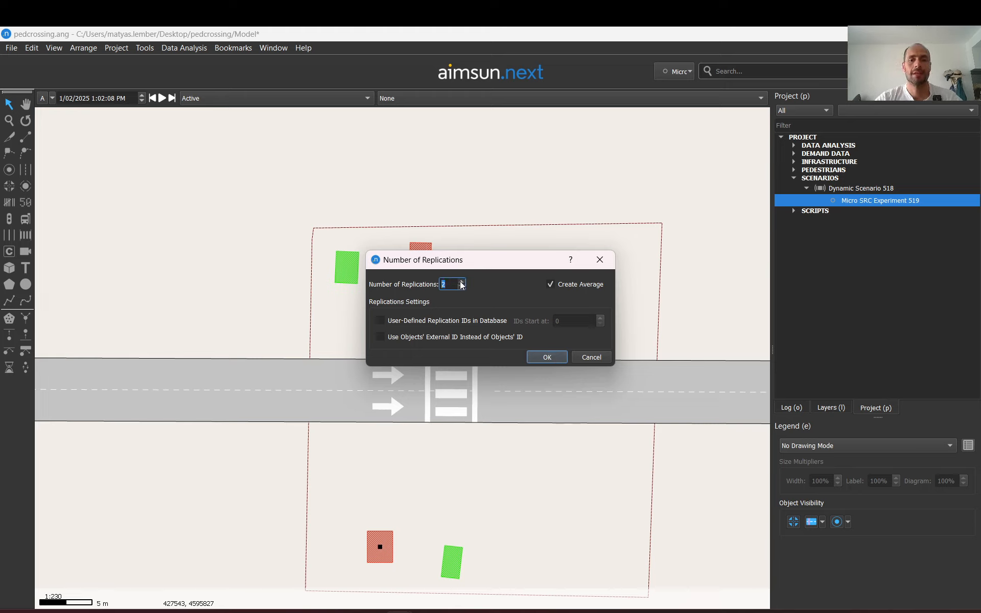
{"action": "left_click", "coordinate": [545, 356]}
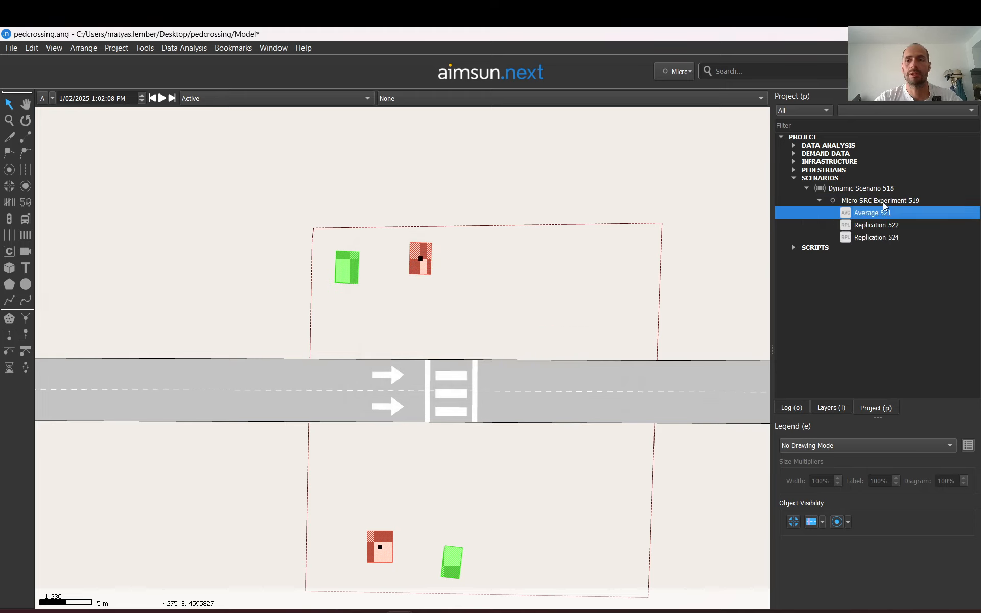
Examine the new replications and the properties of Replication 522
{"action": "left_click", "coordinate": [864, 228]}
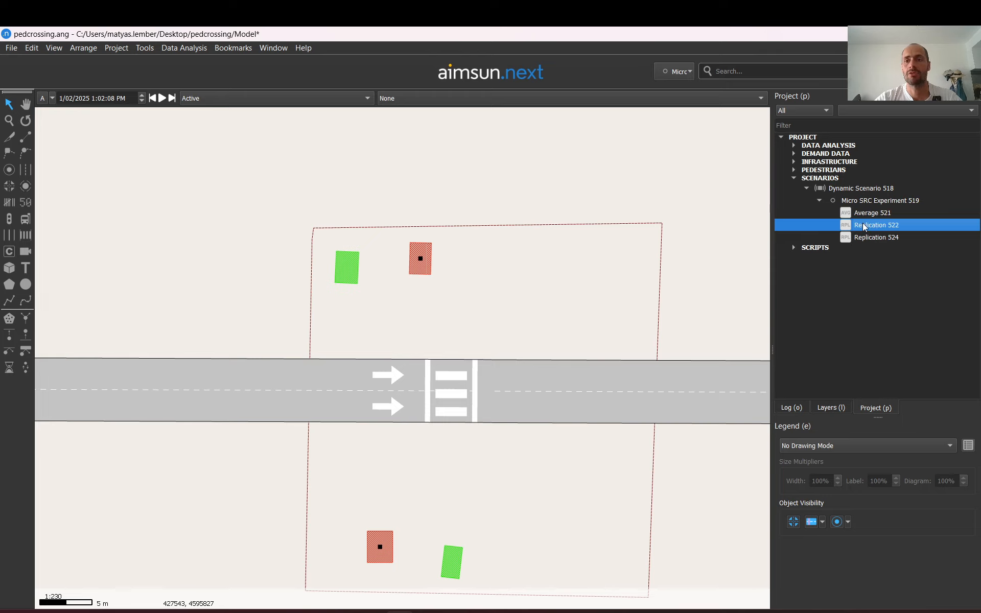
{"action": "left_click", "coordinate": [864, 240]}
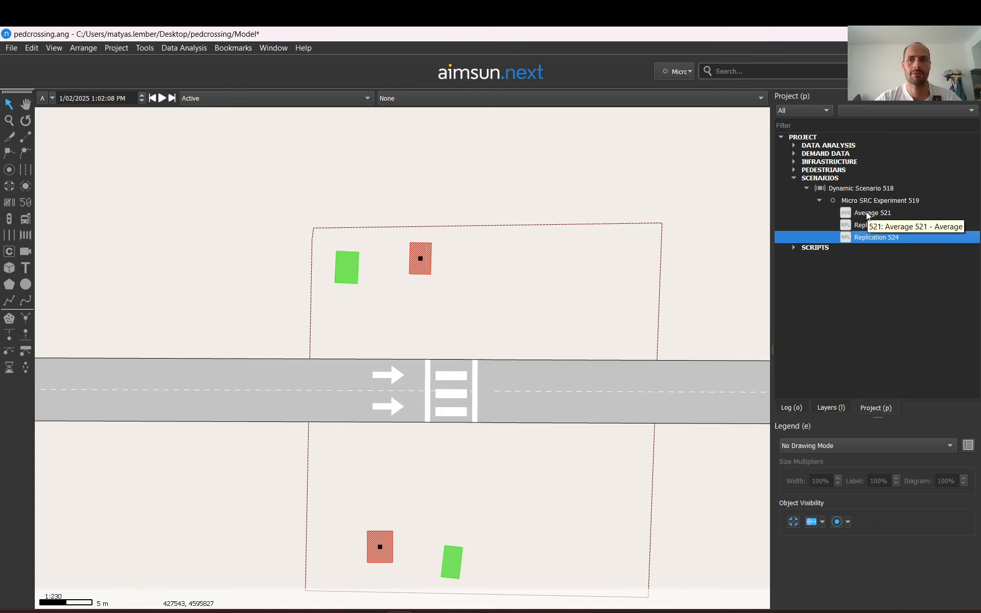
{"action": "right_click", "coordinate": [865, 213]}
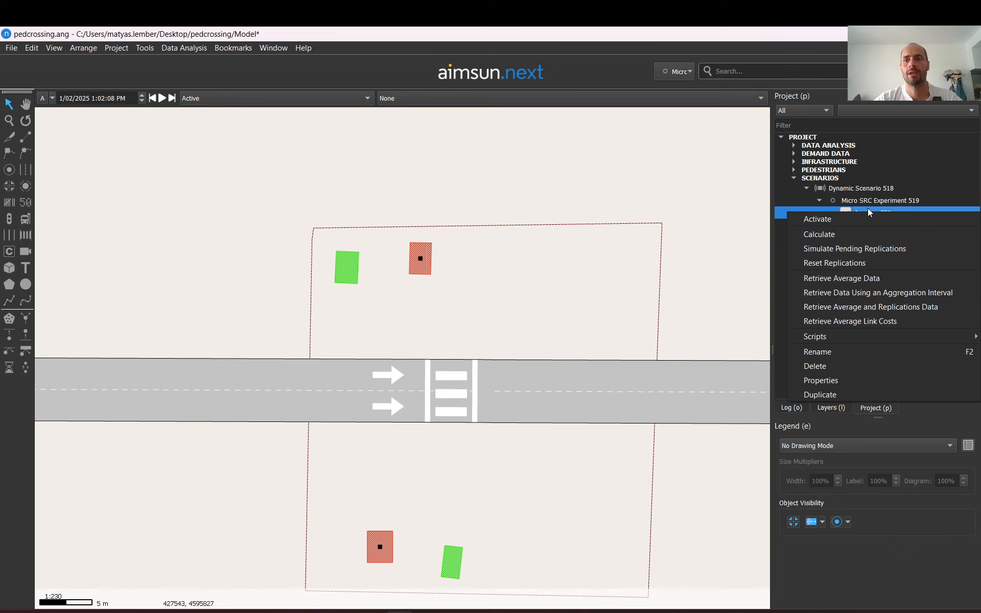
{"action": "key", "text": "Escape"}
{"action": "left_click", "coordinate": [870, 225]}
{"action": "double_click", "coordinate": [869, 225]}
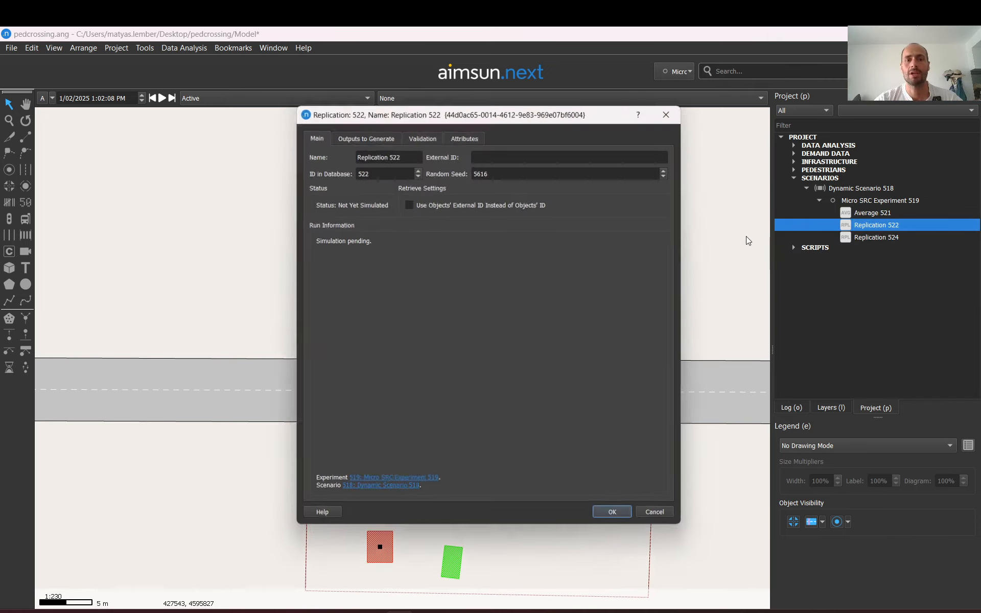
{"action": "left_click", "coordinate": [483, 168]}
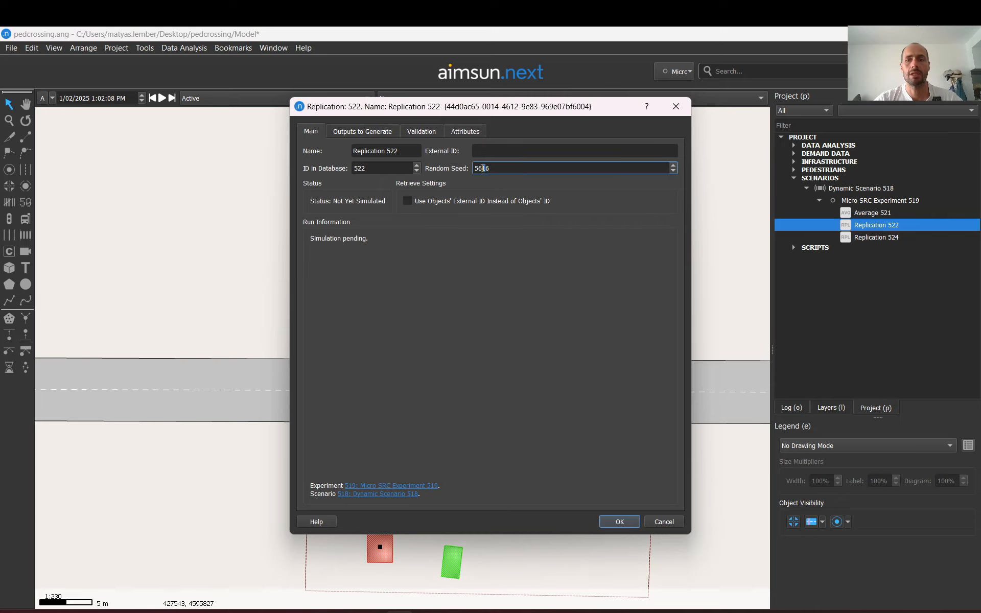
{"action": "left_click", "coordinate": [676, 108]}
Delete Average 521 and Replication 522, keeping only Replication 524
{"action": "right_click", "coordinate": [866, 210]}
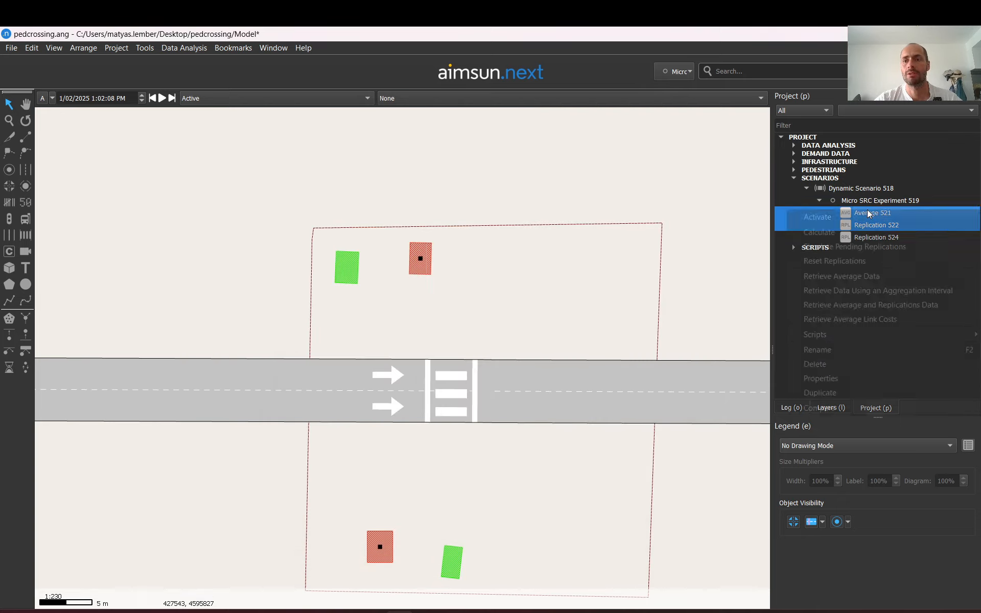
{"action": "left_click", "coordinate": [816, 364]}
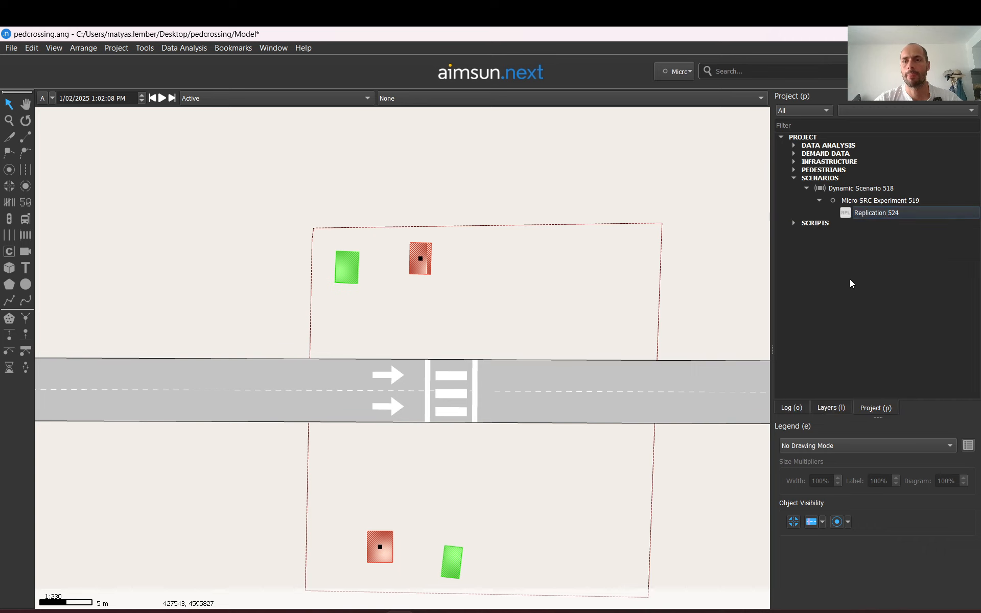
Open Dynamic Scenario 518's properties and check the available Traffic Demand options
{"action": "right_click", "coordinate": [868, 213]}
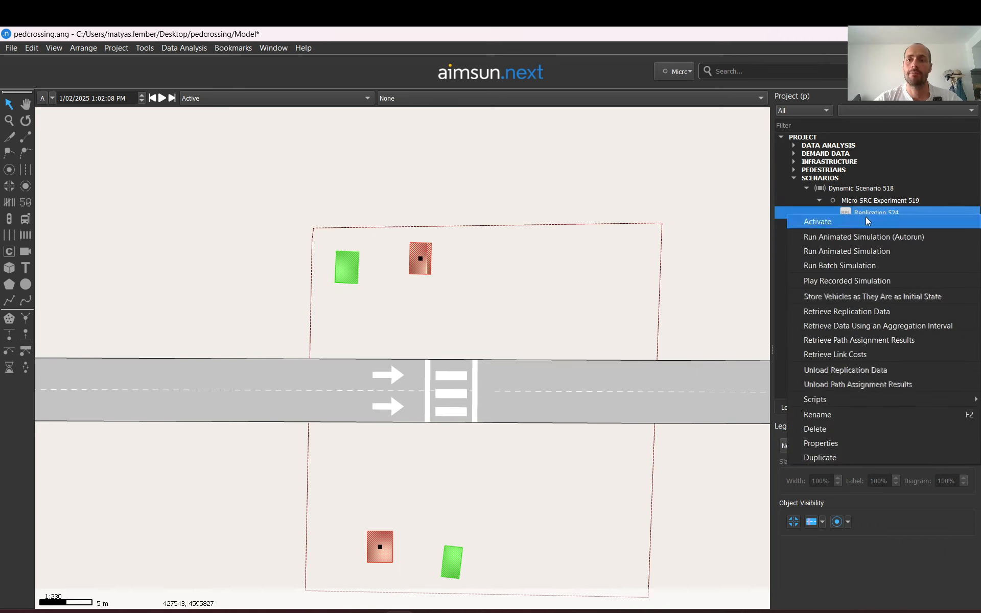
{"action": "left_click", "coordinate": [861, 190]}
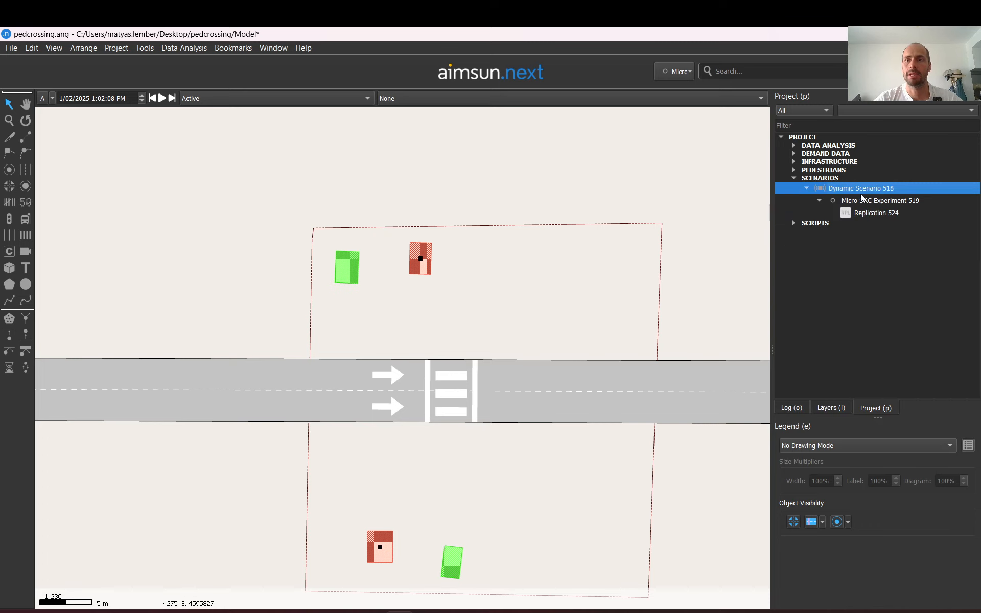
{"action": "double_click", "coordinate": [861, 192]}
{"action": "left_click", "coordinate": [339, 213]}
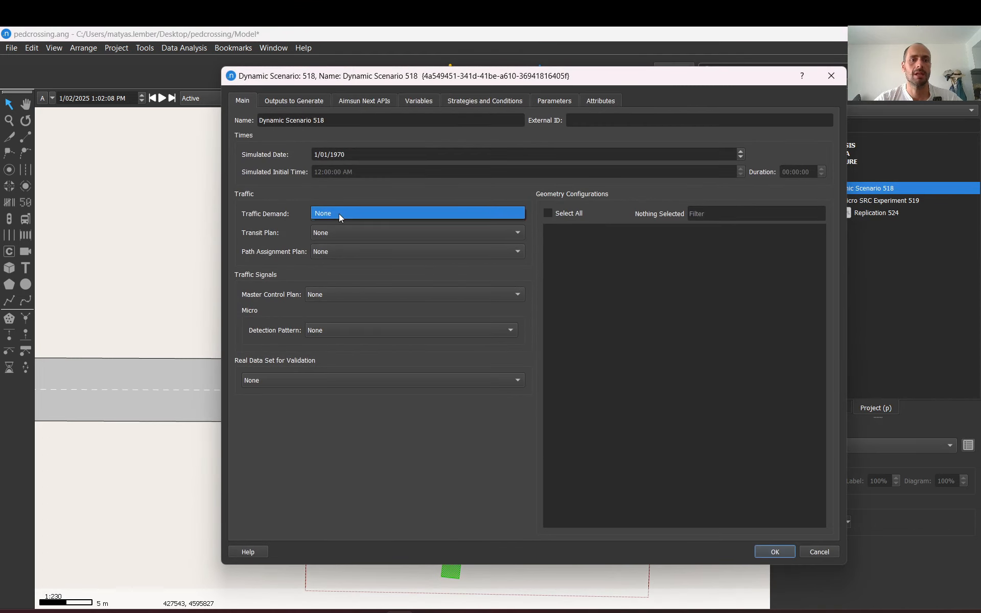
{"action": "left_click", "coordinate": [379, 210]}
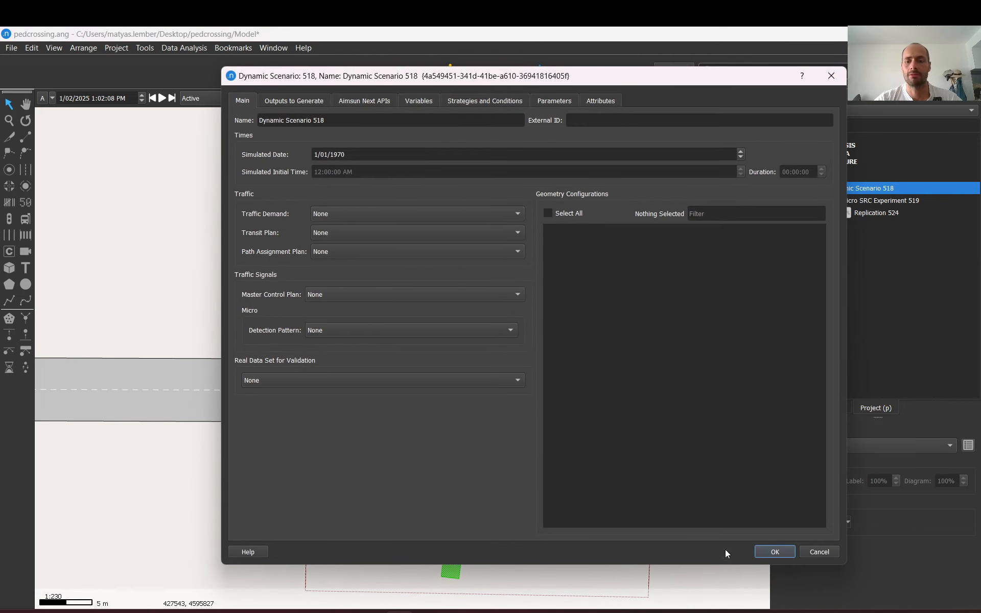
{"action": "left_click", "coordinate": [774, 552]}
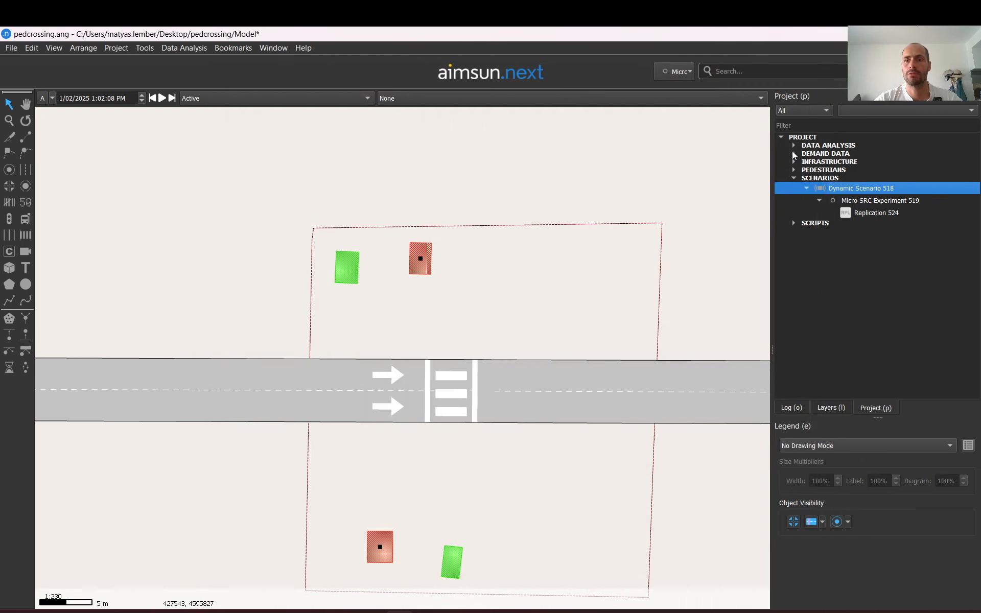
Create a new Traffic Demand under Demand Data and open its properties
{"action": "left_click", "coordinate": [794, 153]}
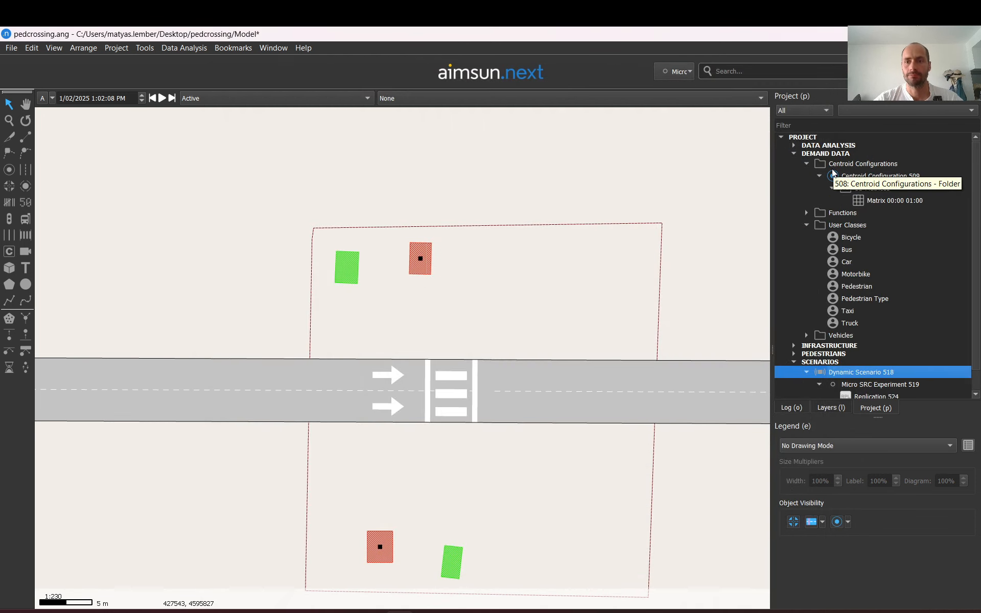
{"action": "right_click", "coordinate": [827, 153]}
{"action": "mouse_move", "coordinate": [844, 163]}
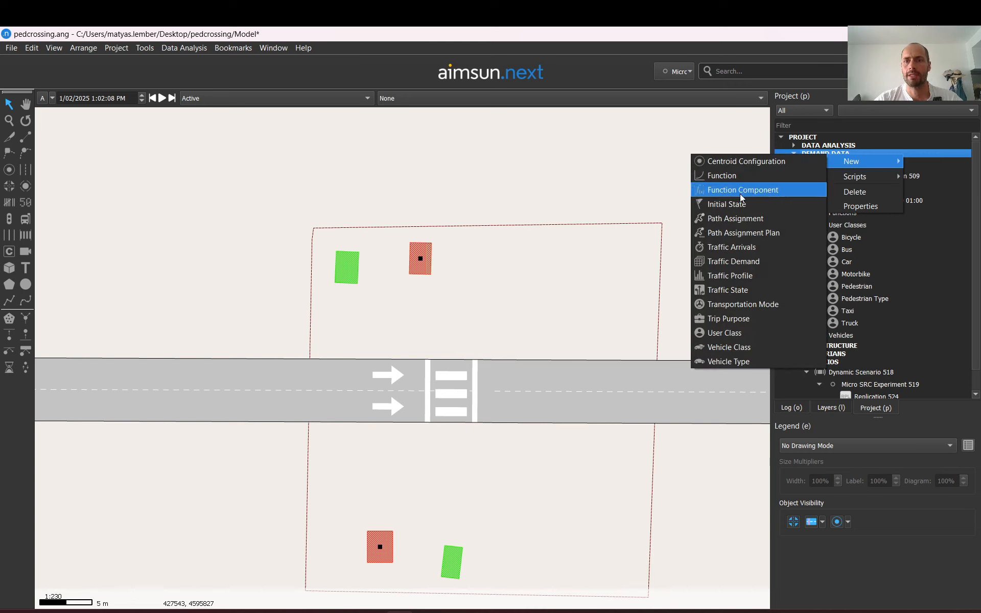
{"action": "left_click", "coordinate": [729, 262]}
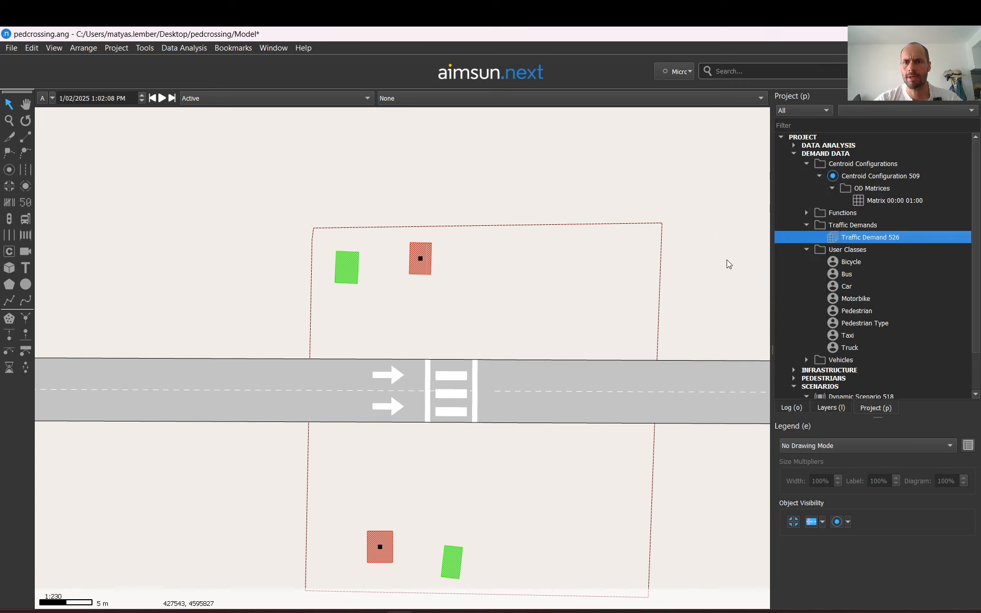
{"action": "double_click", "coordinate": [889, 245]}
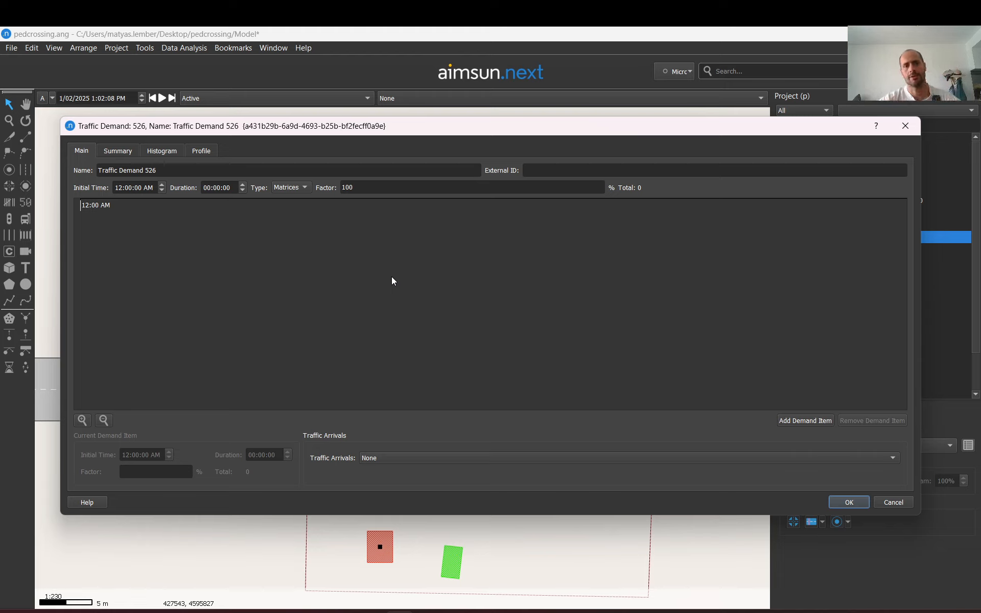
Add the pedestrian matrix 504 and car matrix 514 as demand items to Traffic Demand 526 and confirm it
{"action": "left_click", "coordinate": [802, 420]}
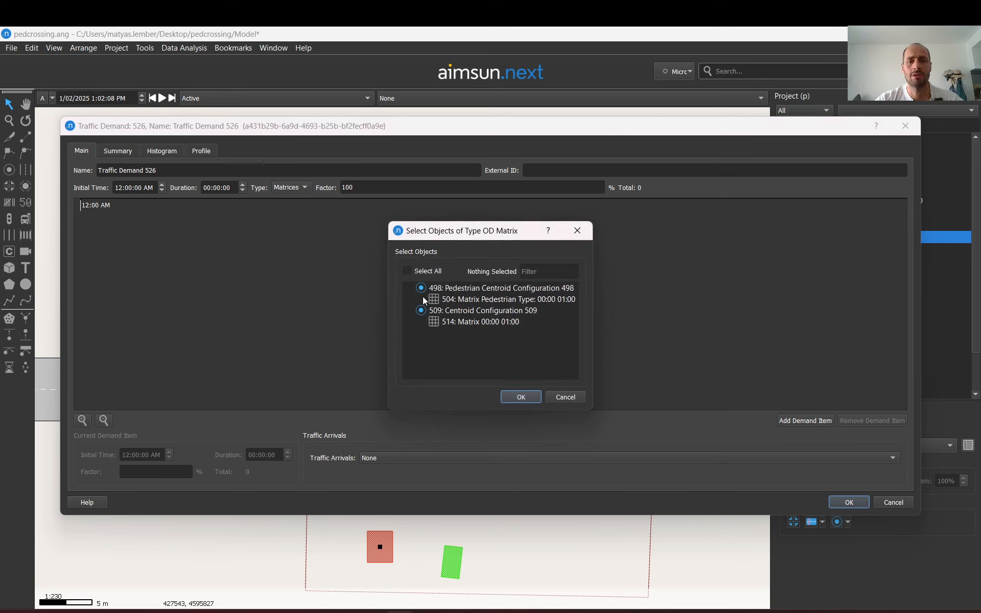
{"action": "left_click", "coordinate": [422, 299]}
{"action": "left_click", "coordinate": [420, 321]}
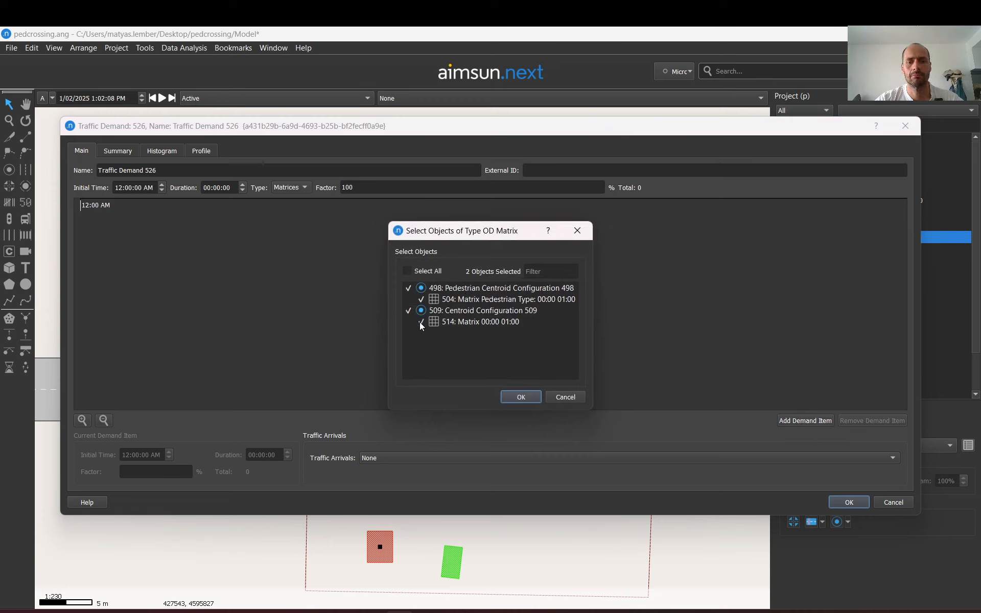
{"action": "left_click", "coordinate": [519, 397]}
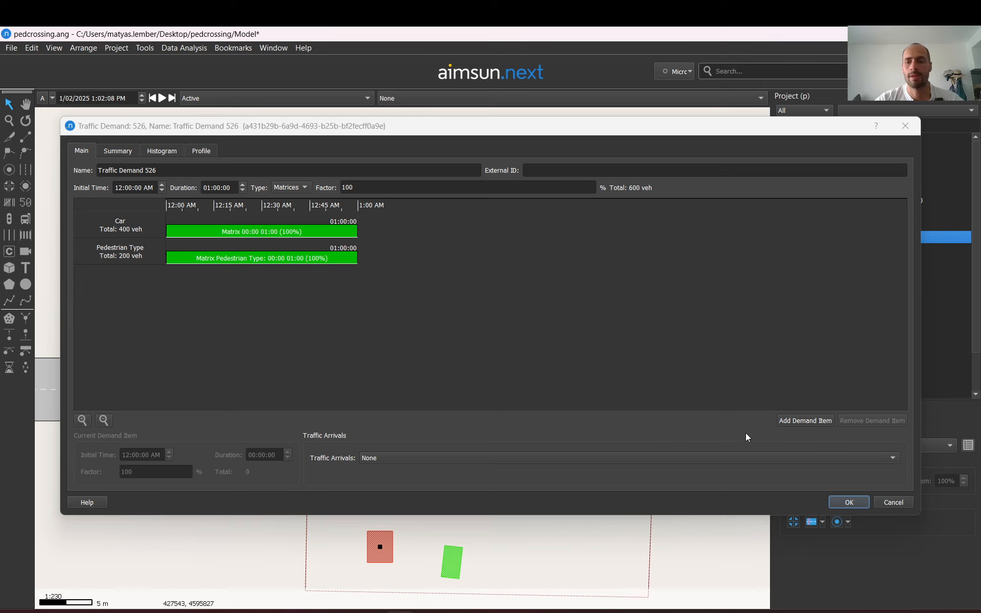
{"action": "left_click", "coordinate": [848, 502]}
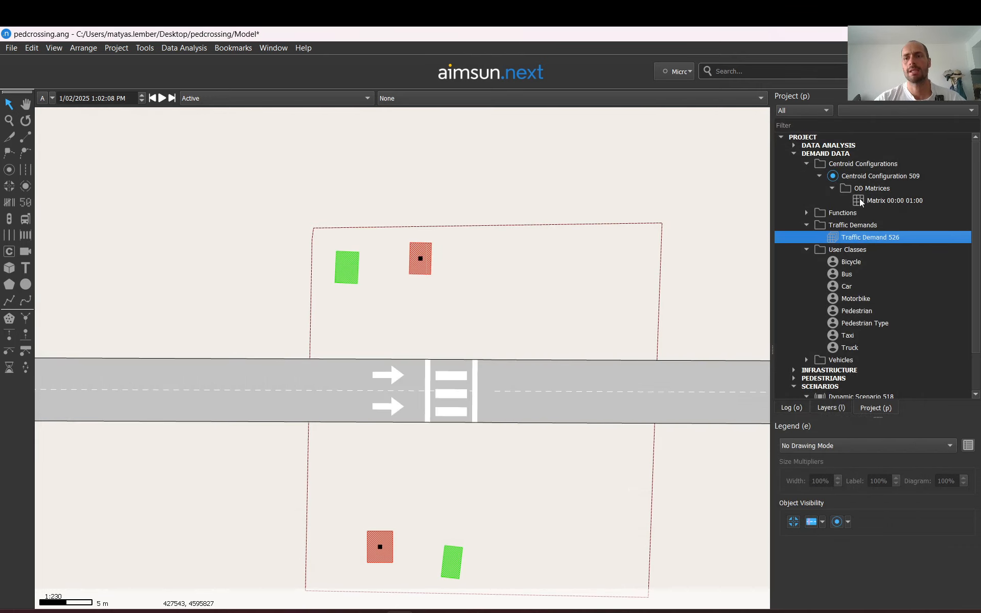
Review the car OD matrix's cell values and main properties
{"action": "double_click", "coordinate": [903, 203]}
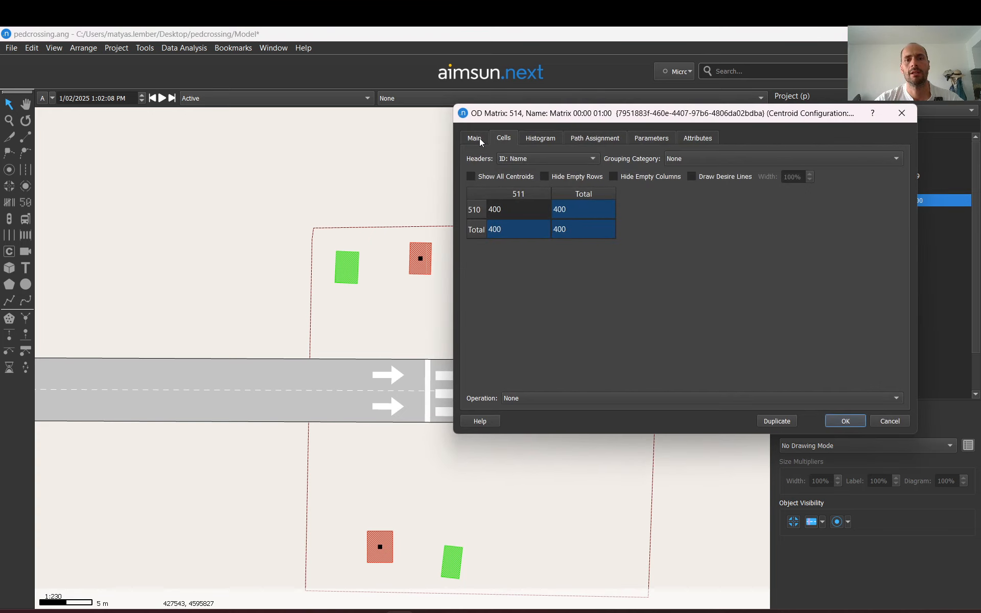
{"action": "left_click", "coordinate": [474, 138]}
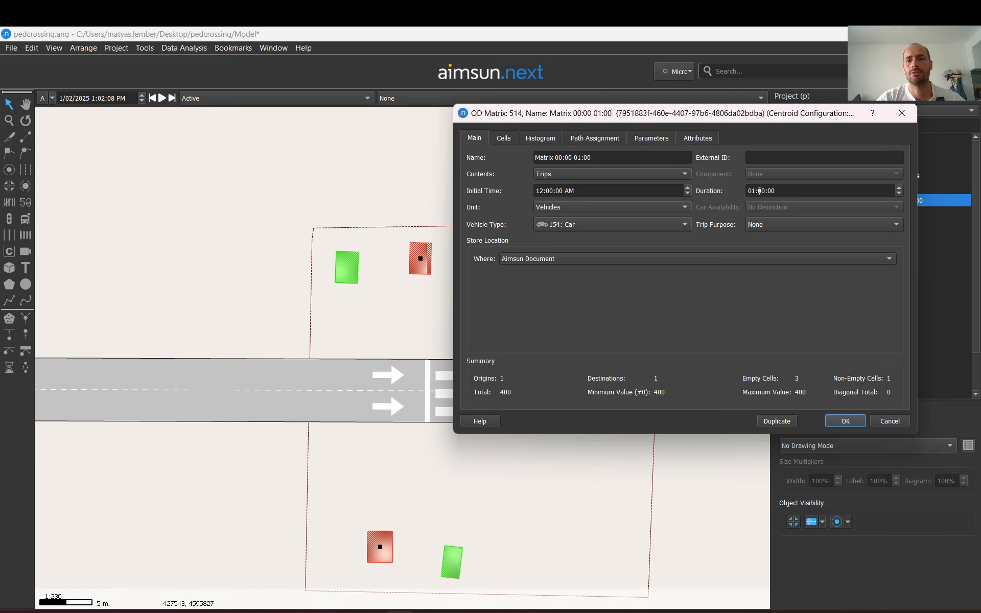
{"action": "left_click", "coordinate": [857, 421]}
Assign Traffic Demand 526 as the traffic demand of Dynamic Scenario 518
{"action": "scroll", "coordinate": [466, 193], "scroll_direction": "down", "scroll_amount": 4}
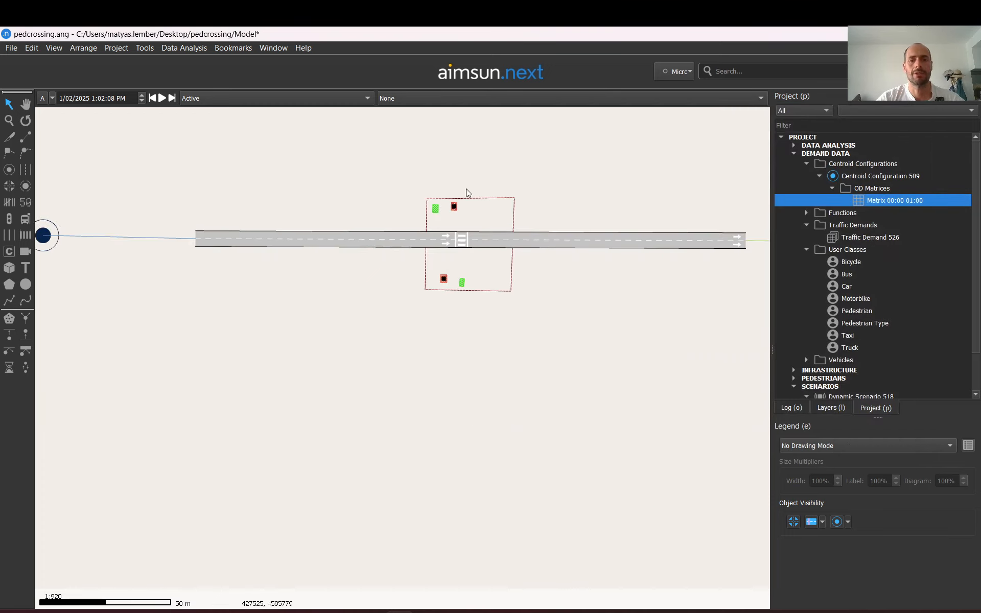
{"action": "scroll", "coordinate": [863, 297], "scroll_direction": "down", "scroll_amount": 1}
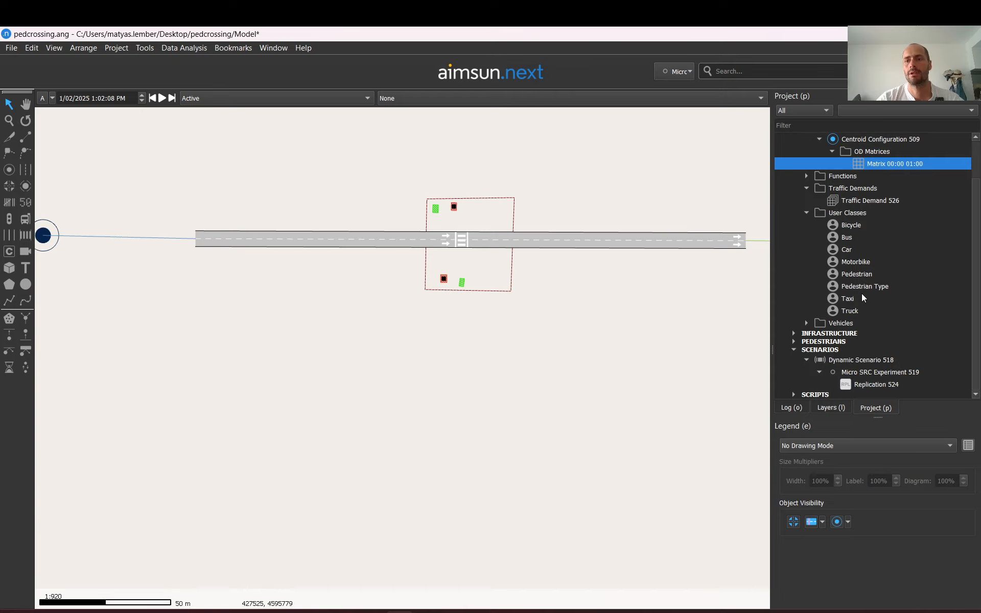
{"action": "double_click", "coordinate": [866, 360]}
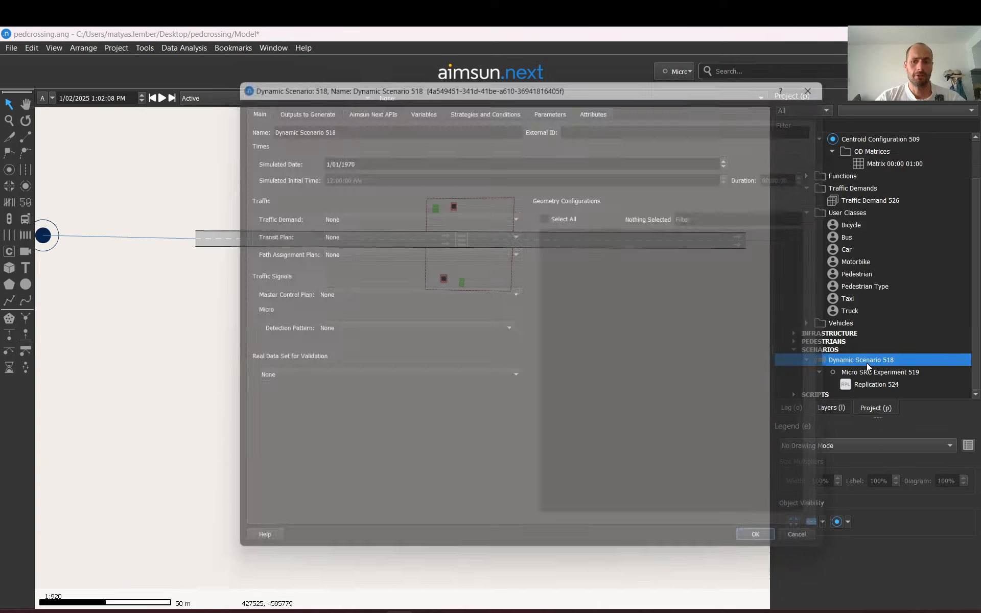
{"action": "left_click", "coordinate": [367, 215]}
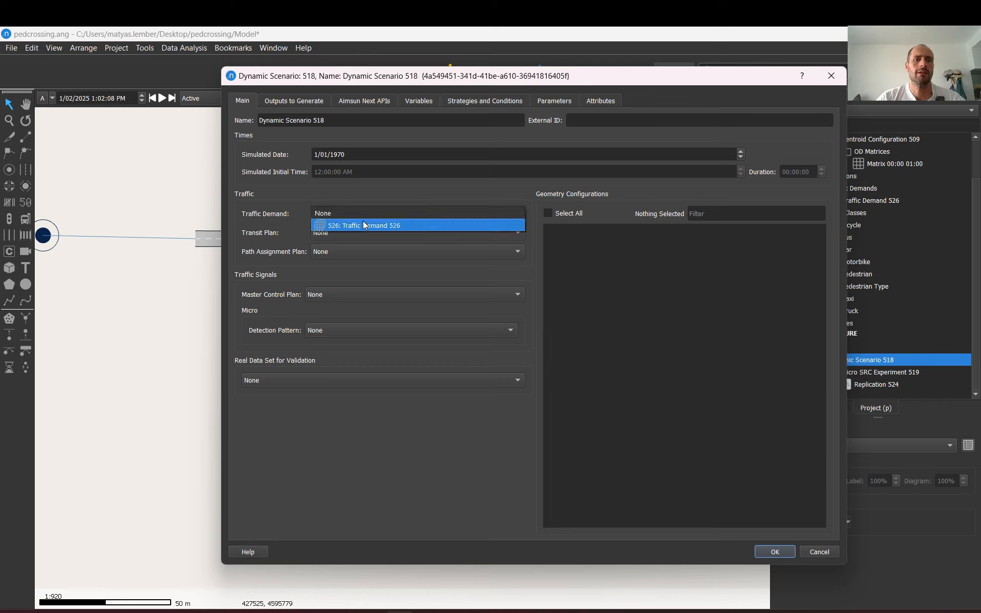
{"action": "left_click", "coordinate": [364, 226]}
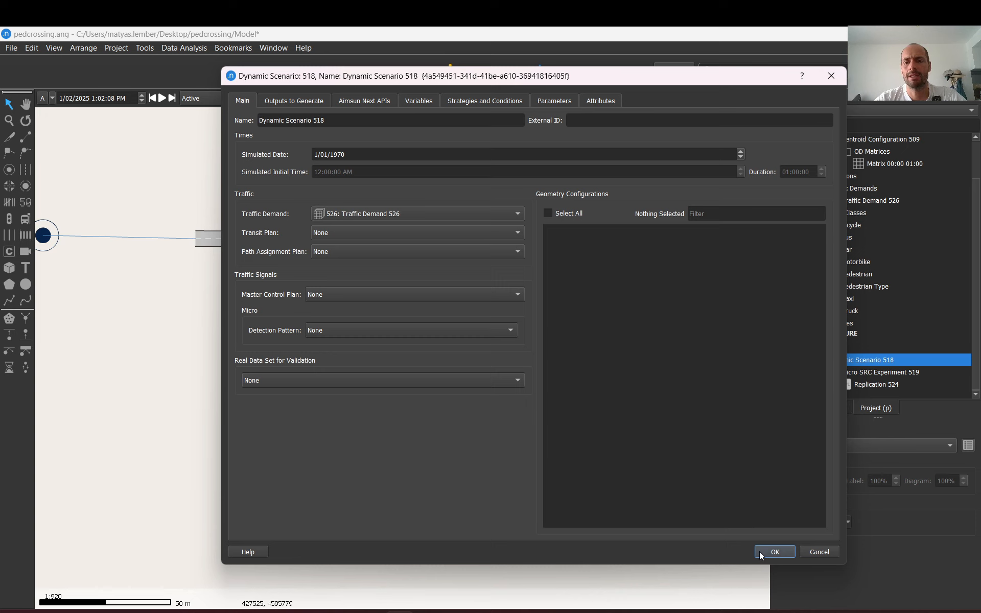
{"action": "left_click", "coordinate": [774, 551]}
Run an animated simulation of Replication 524 and adjust the playback speed
{"action": "right_click", "coordinate": [866, 383]}
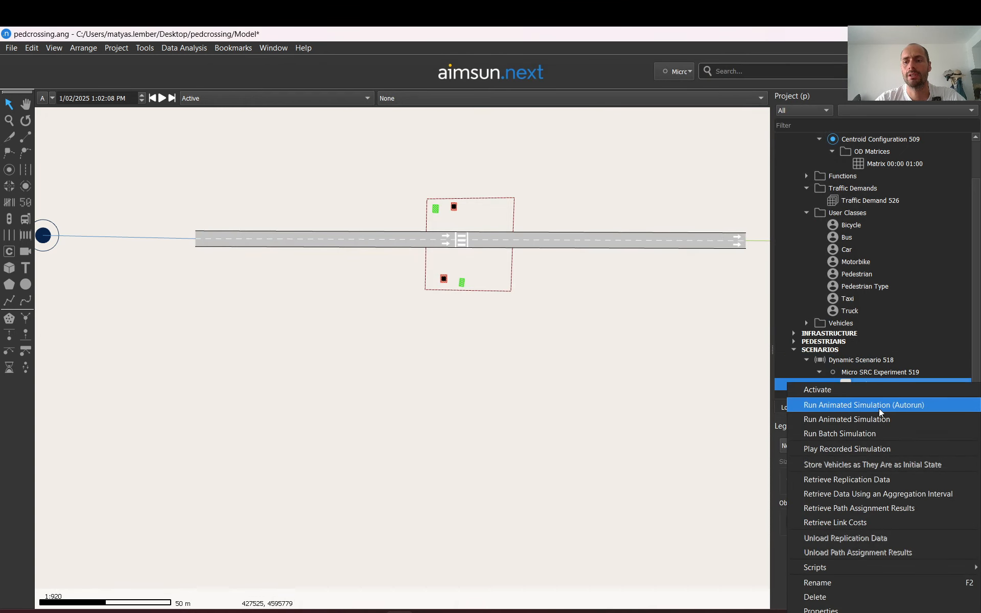
{"action": "left_click", "coordinate": [846, 409]}
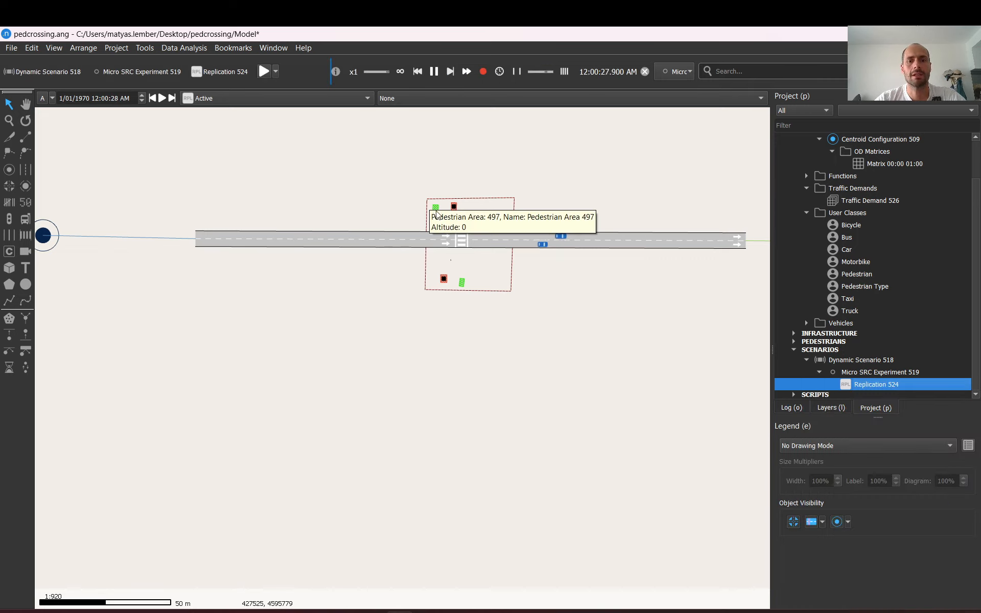
{"action": "scroll", "coordinate": [452, 233], "scroll_direction": "up", "scroll_amount": 5}
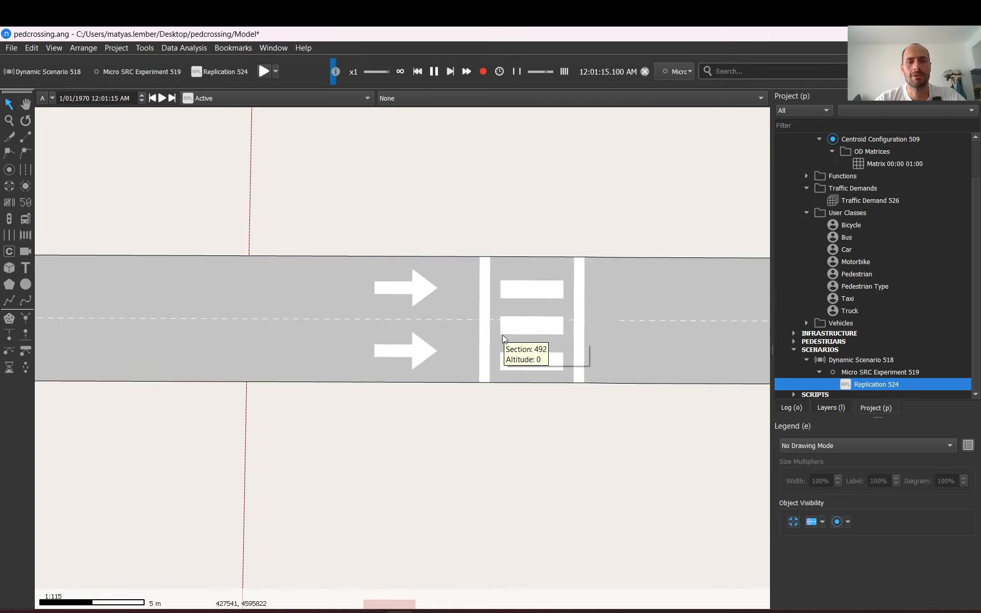
{"action": "left_click", "coordinate": [370, 71]}
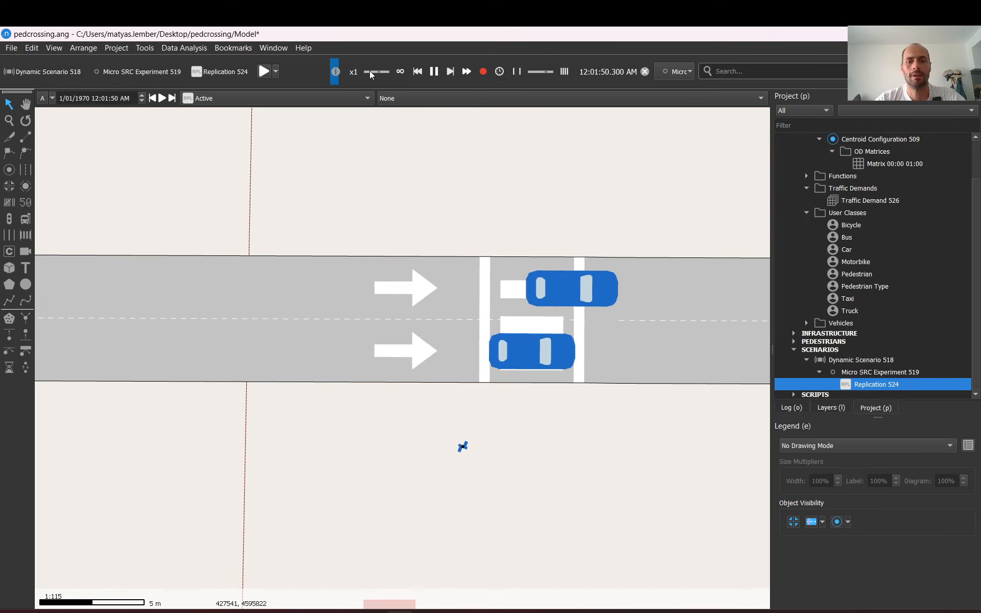
Observe cars and pedestrians around the crossing at different zoom levels, then stop the simulation
{"action": "scroll", "coordinate": [491, 316], "scroll_direction": "down", "scroll_amount": 2}
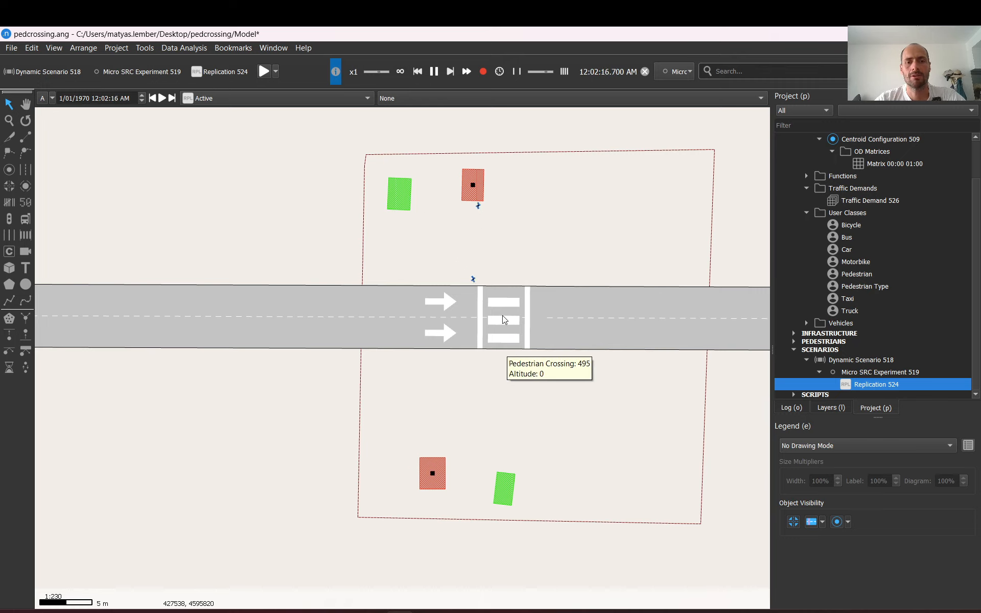
{"action": "scroll", "coordinate": [505, 319], "scroll_direction": "down", "scroll_amount": 3}
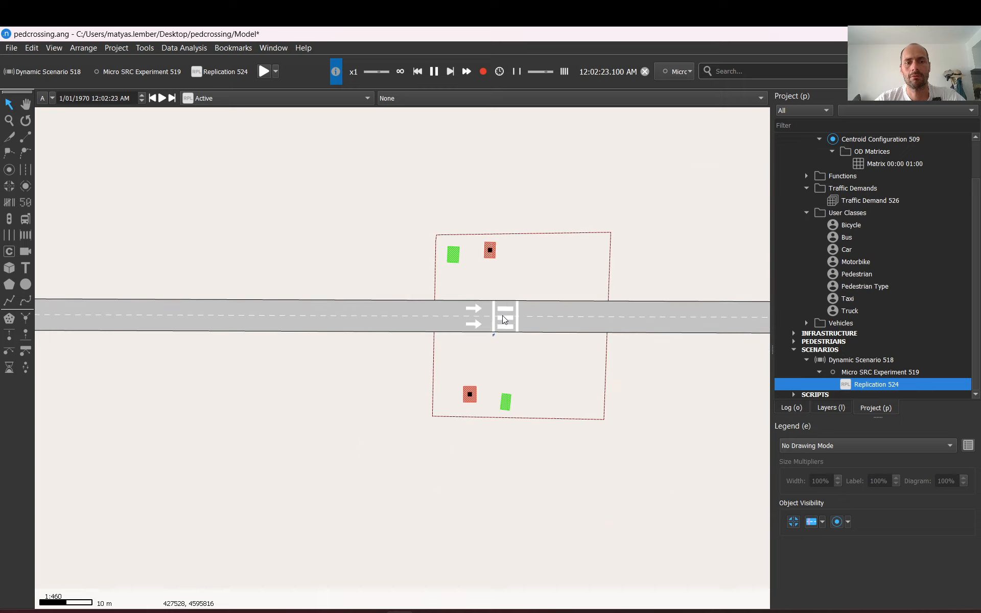
{"action": "scroll", "coordinate": [504, 319], "scroll_direction": "down", "scroll_amount": 3}
{"action": "scroll", "coordinate": [505, 319], "scroll_direction": "up", "scroll_amount": 6}
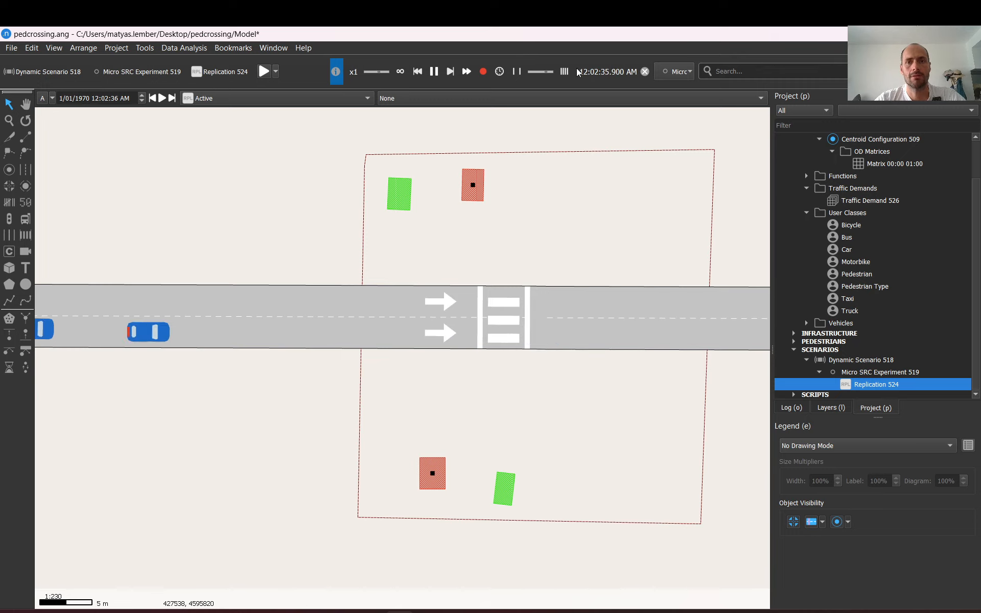
{"action": "left_click", "coordinate": [645, 71]}
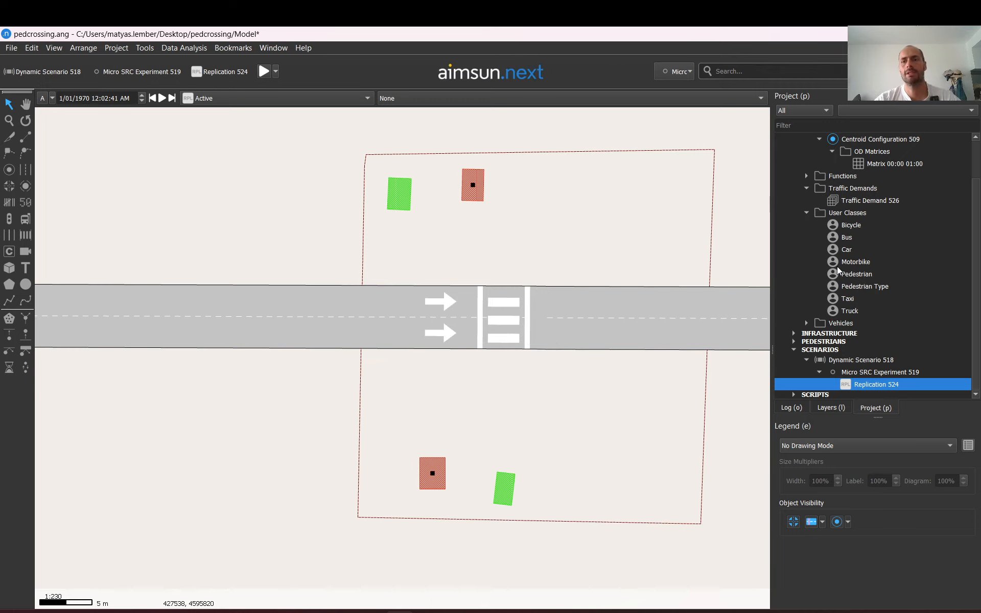
Set the car OD matrix's trips from centroid 510 to 511 to 800
{"action": "double_click", "coordinate": [890, 165]}
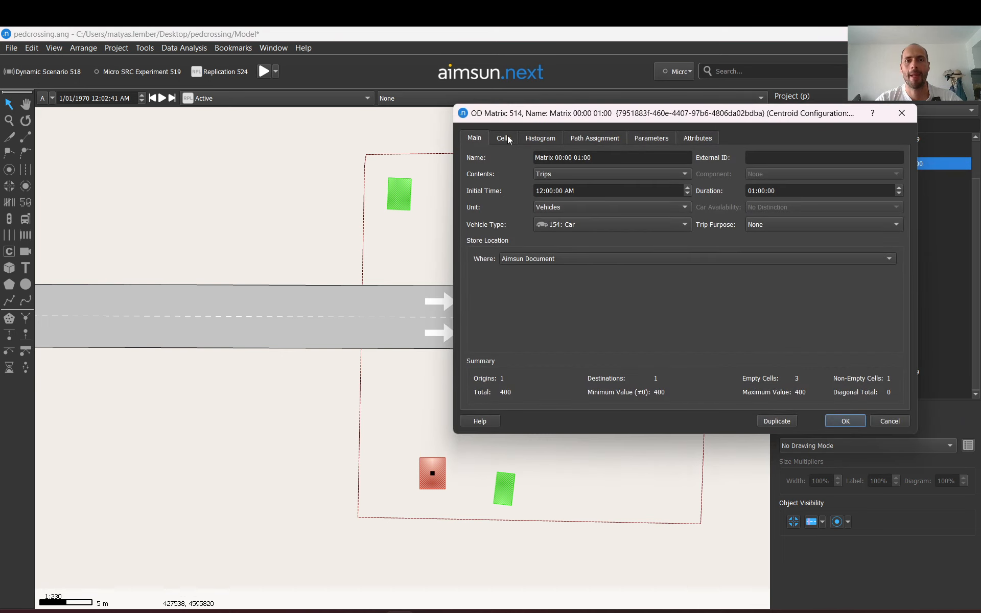
{"action": "left_click", "coordinate": [507, 137]}
{"action": "double_click", "coordinate": [497, 212]}
{"action": "type", "text": "800"}
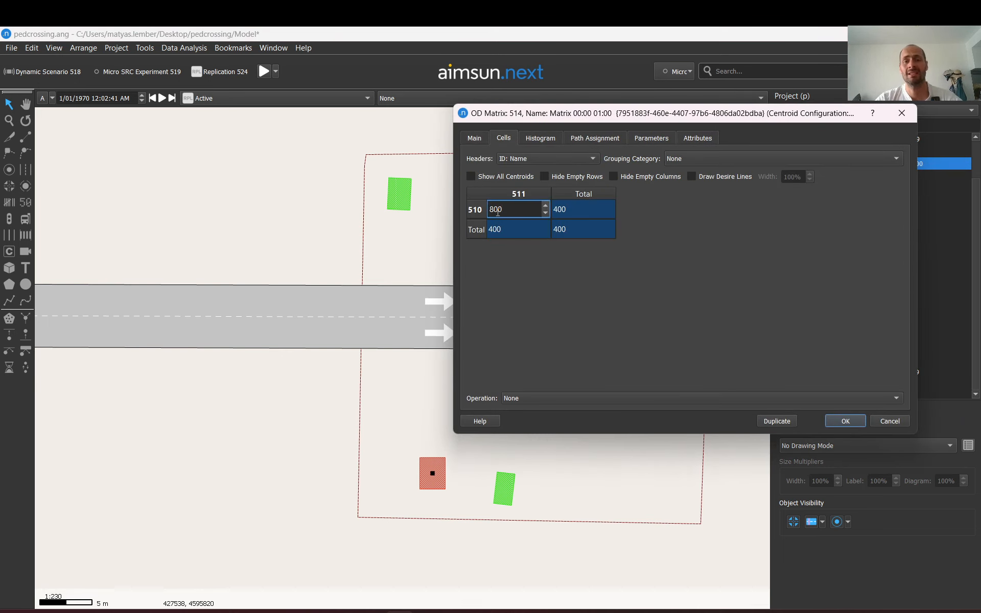
{"action": "key", "text": "Return"}
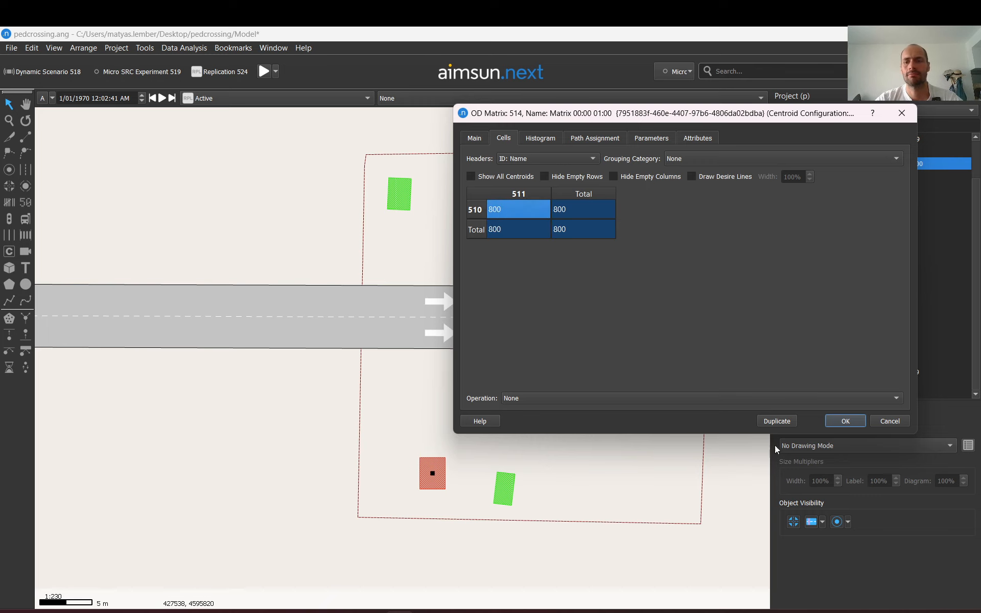
{"action": "left_click", "coordinate": [846, 421]}
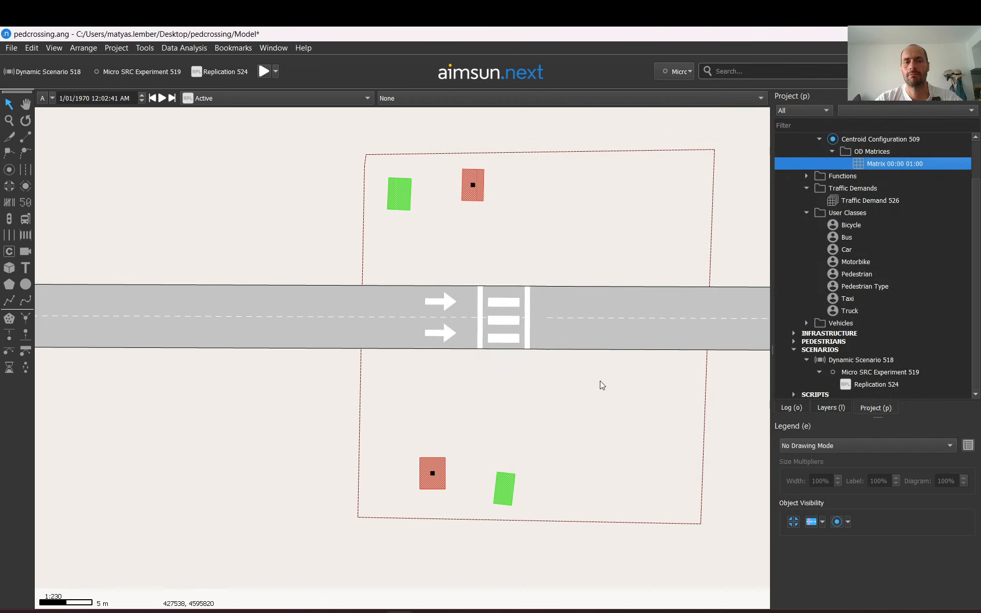
Reduce both road sections on either side of the crossing to a single lane
{"action": "left_click", "coordinate": [299, 320]}
{"action": "scroll", "coordinate": [300, 320], "scroll_direction": "down", "scroll_amount": 2}
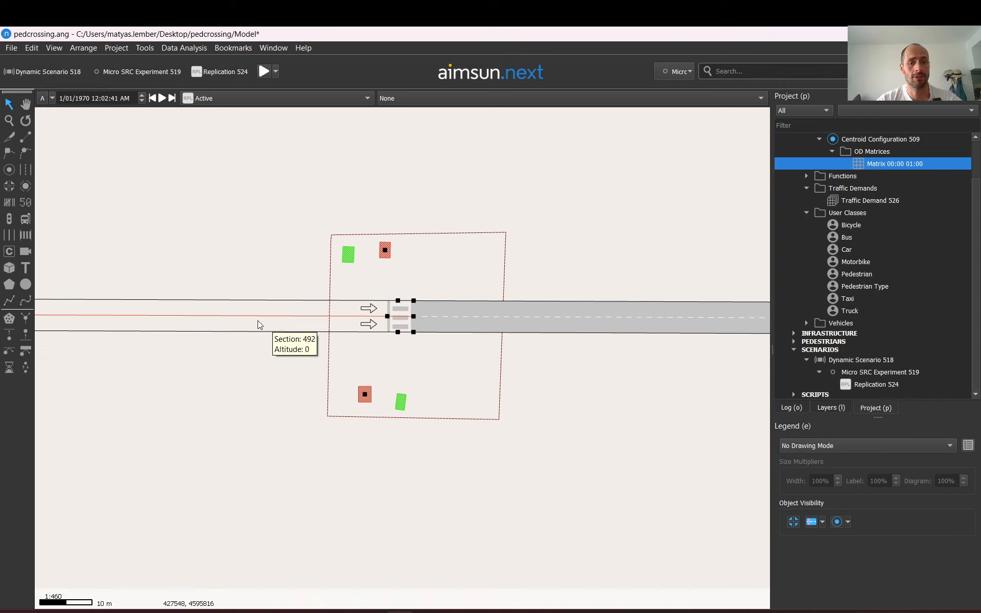
{"action": "key", "text": "minus"}
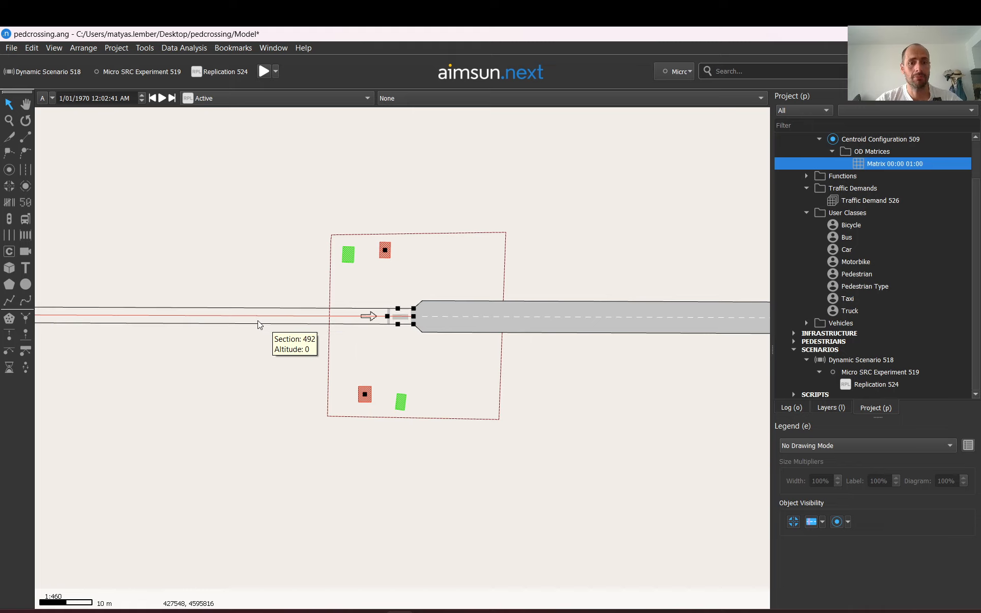
{"action": "left_click", "coordinate": [584, 322]}
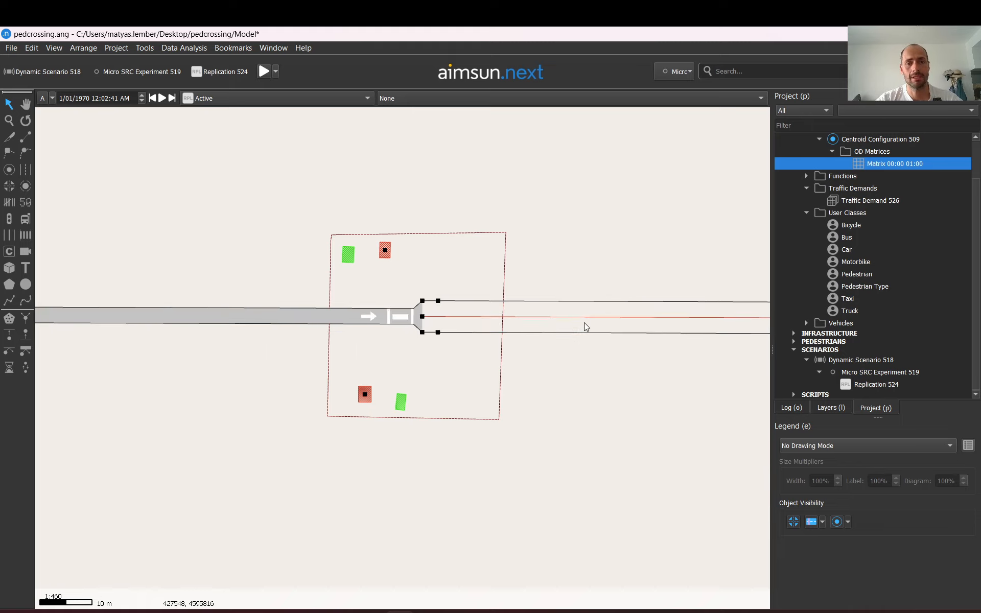
{"action": "left_click", "coordinate": [571, 278]}
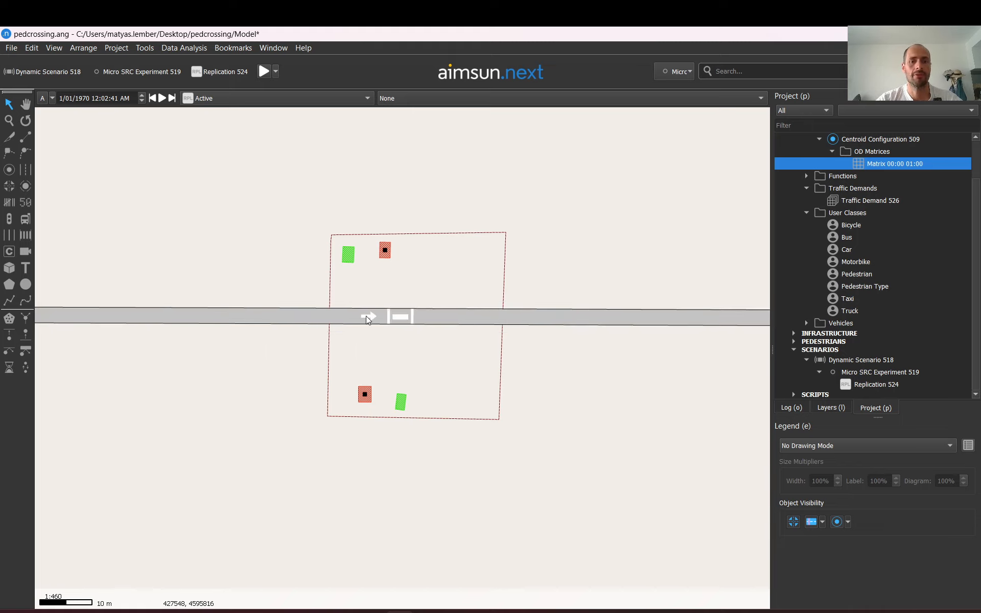
Run the simulation briefly to check the single-lane road and stop it
{"action": "scroll", "coordinate": [368, 317], "scroll_direction": "up", "scroll_amount": 3}
{"action": "left_click", "coordinate": [262, 72]}
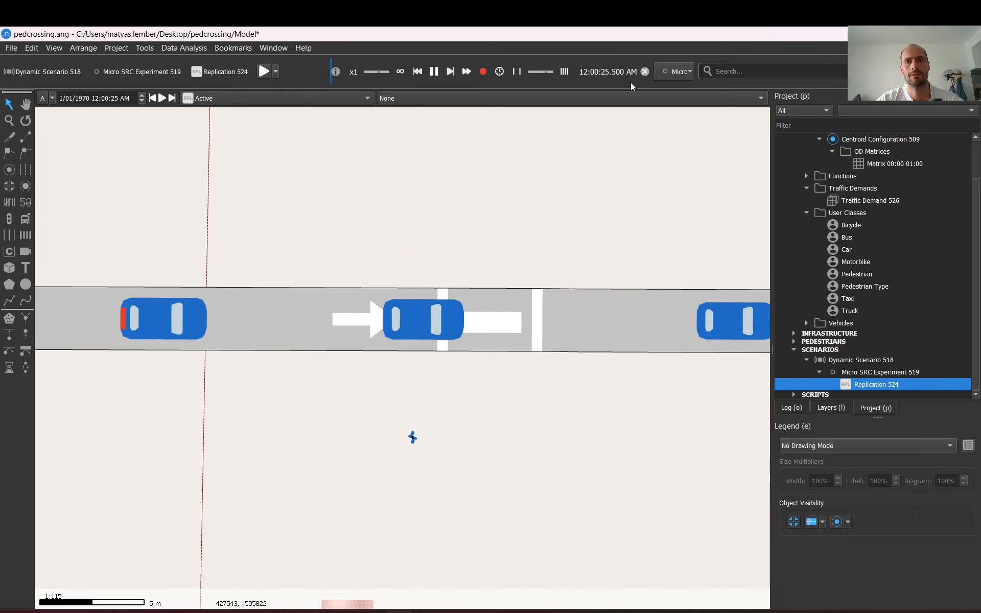
{"action": "left_click", "coordinate": [645, 71]}
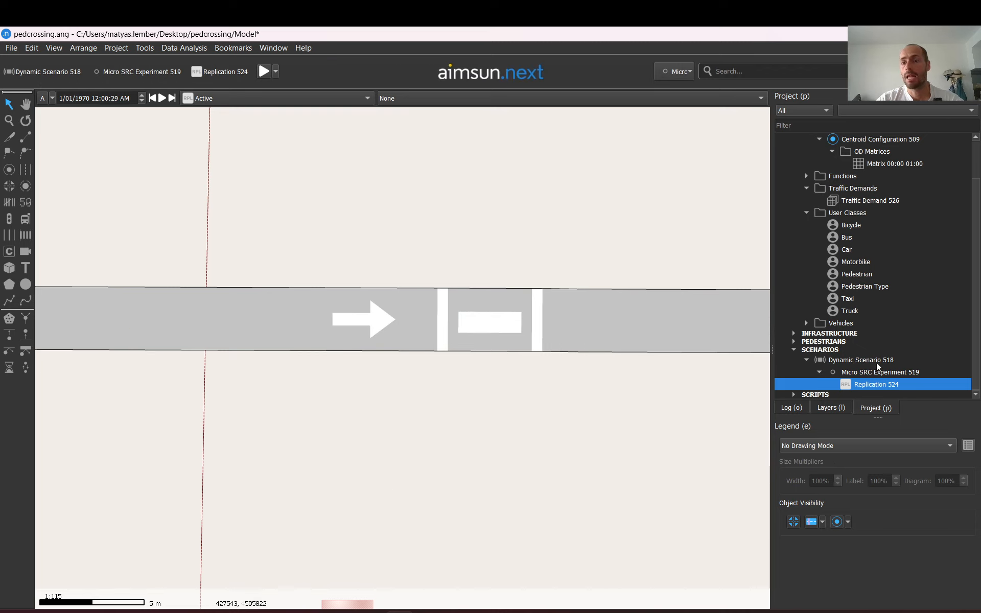
Start a new animated simulation of Replication 524 and pause it
{"action": "right_click", "coordinate": [875, 386]}
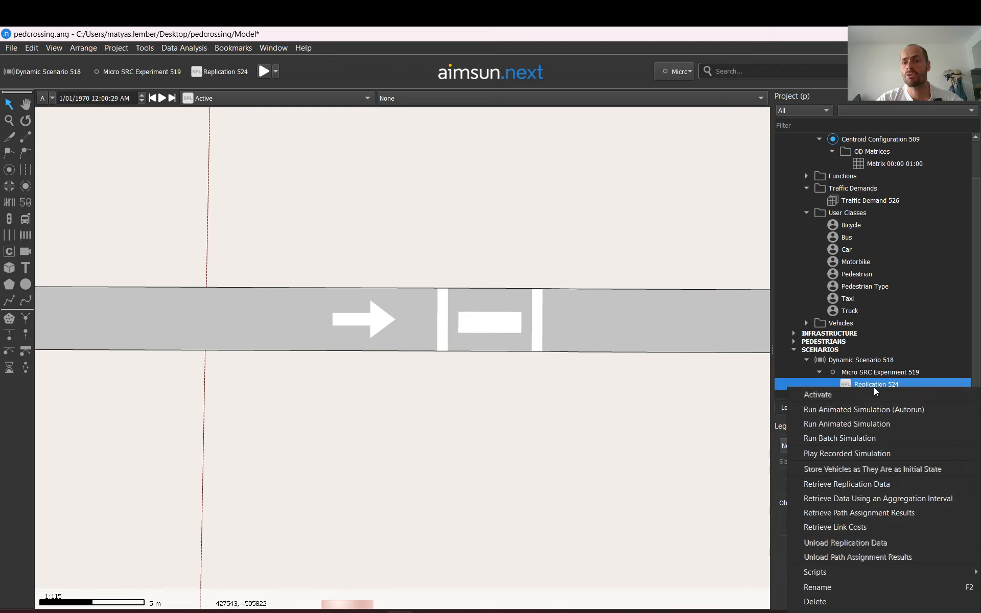
{"action": "left_click", "coordinate": [864, 428]}
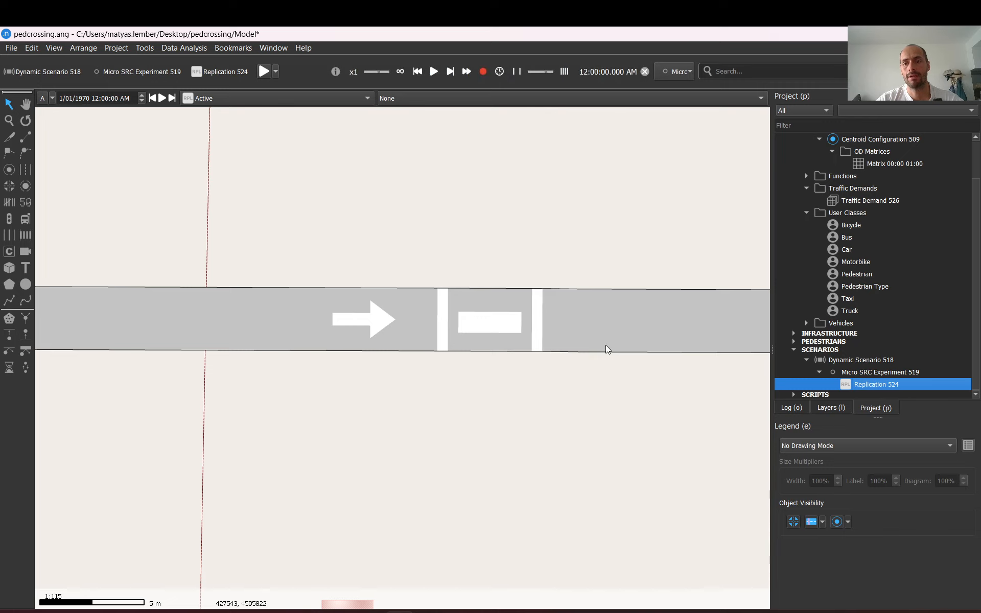
{"action": "left_click", "coordinate": [432, 72]}
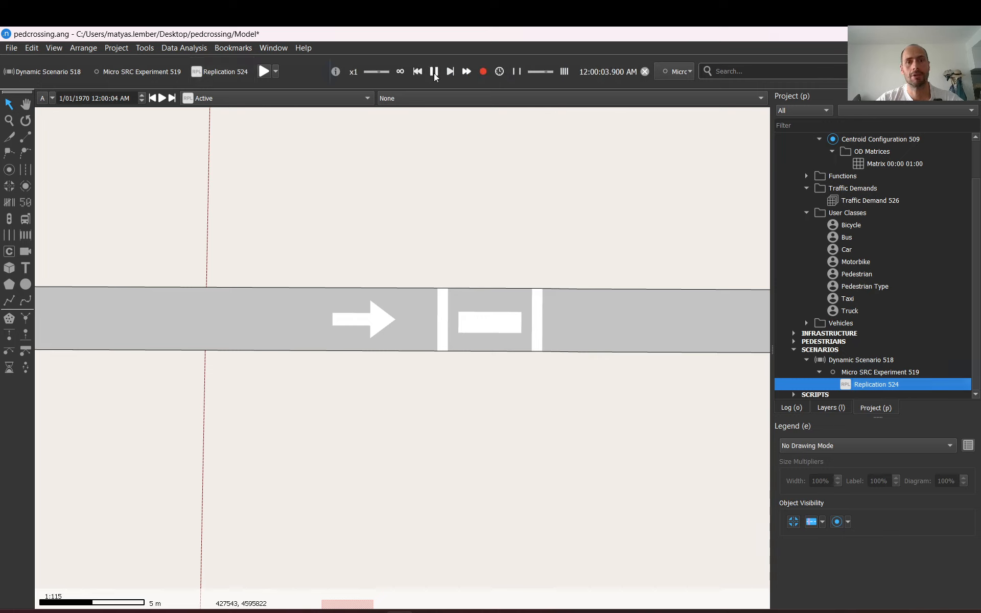
{"action": "left_click", "coordinate": [433, 75]}
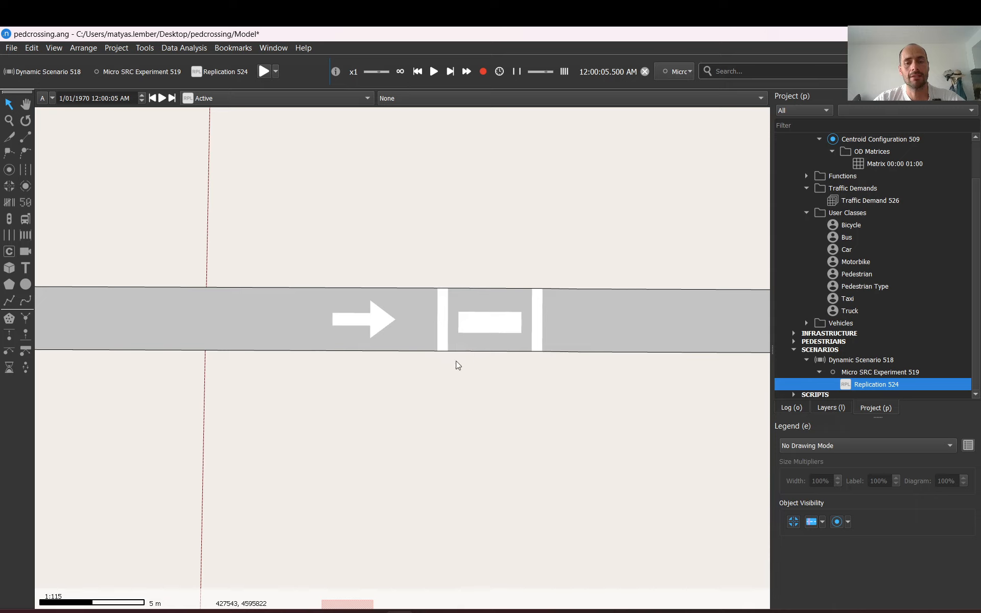
Show the Walkable Areas layer under the Pedestrians Layer in the layers list
{"action": "left_click", "coordinate": [829, 407]}
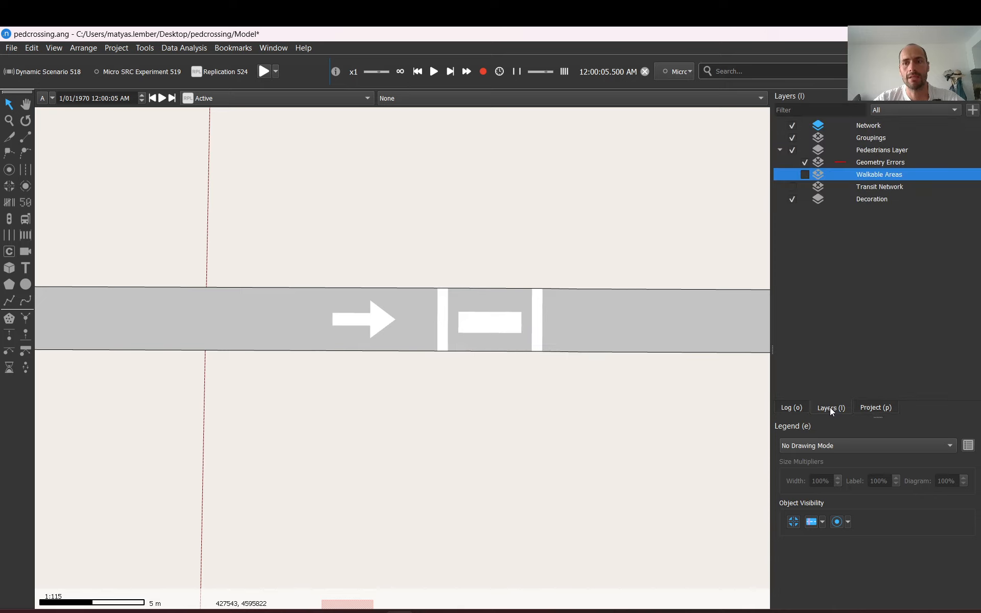
{"action": "left_click", "coordinate": [881, 151]}
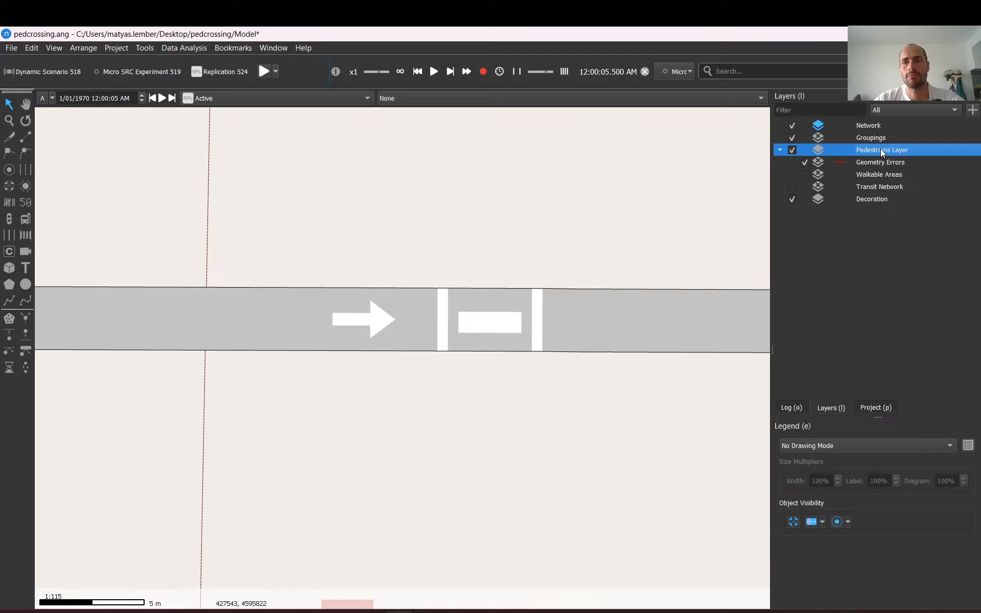
{"action": "left_click", "coordinate": [802, 177]}
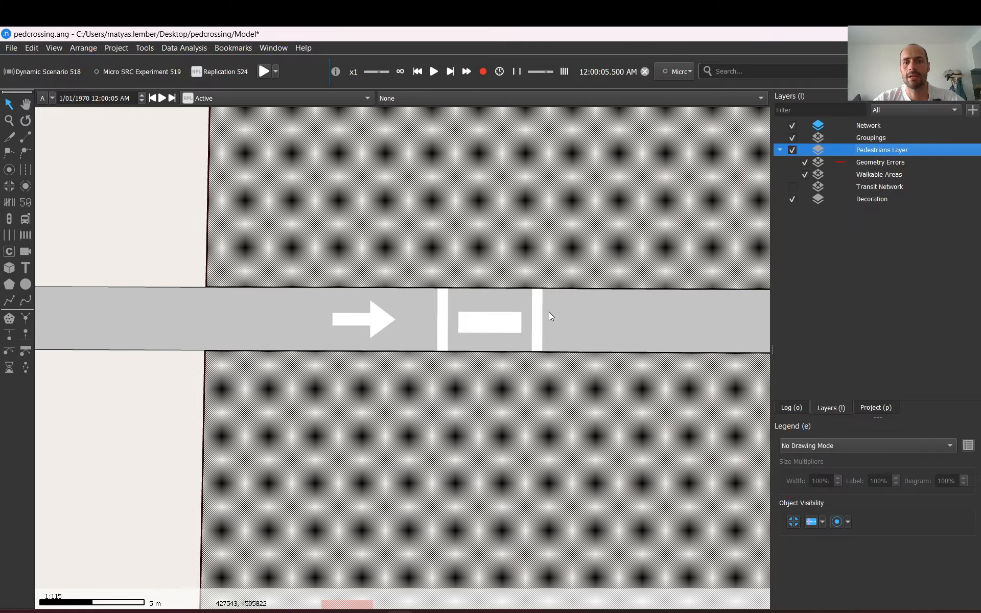
{"action": "scroll", "coordinate": [546, 314], "scroll_direction": "down", "scroll_amount": 5}
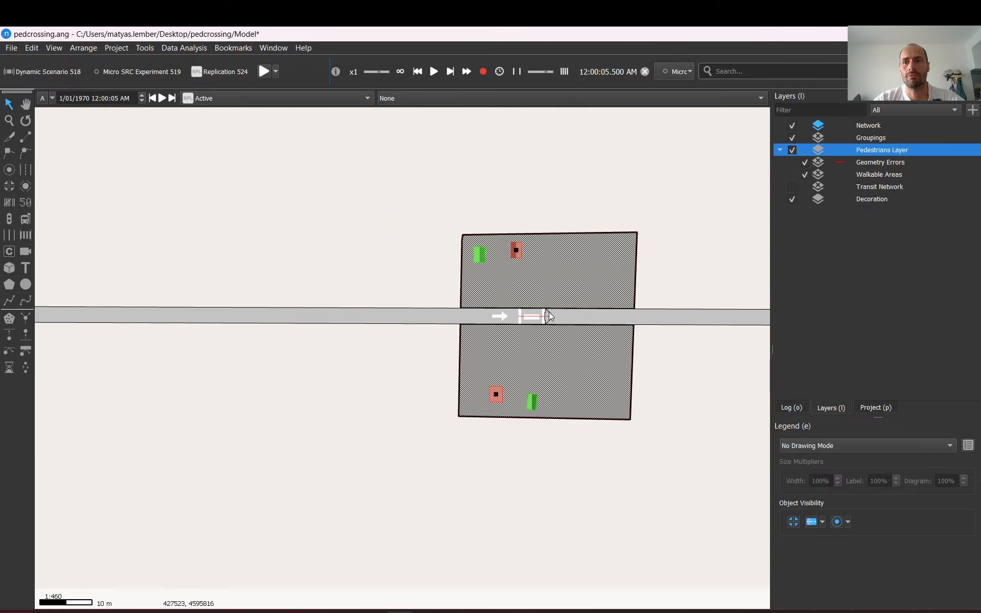
{"action": "left_click", "coordinate": [803, 175]}
{"action": "left_click", "coordinate": [803, 174]}
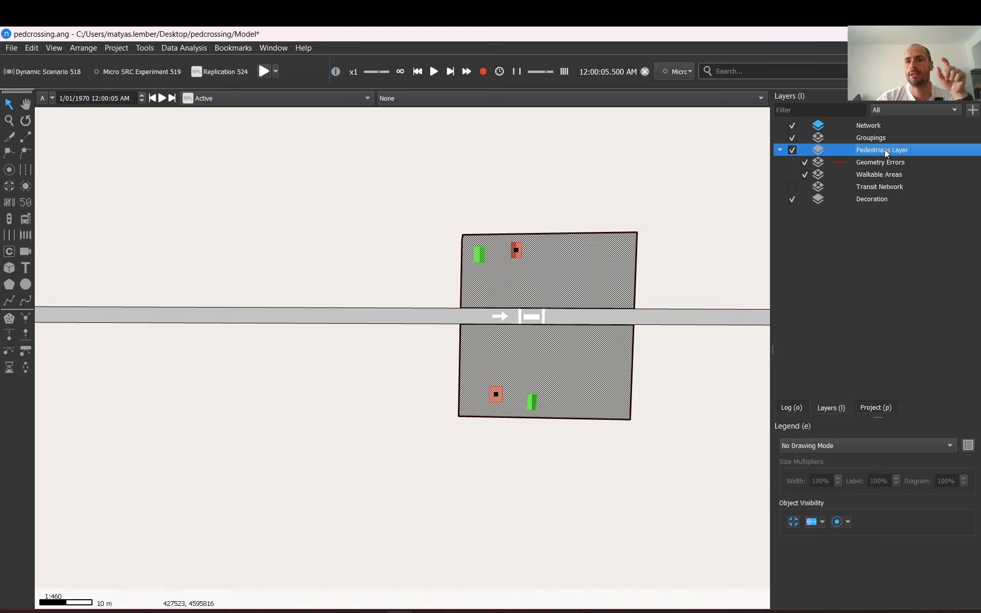
Inspect the properties of the Network layer and the Pedestrians Layer to compare their levels
{"action": "double_click", "coordinate": [869, 126]}
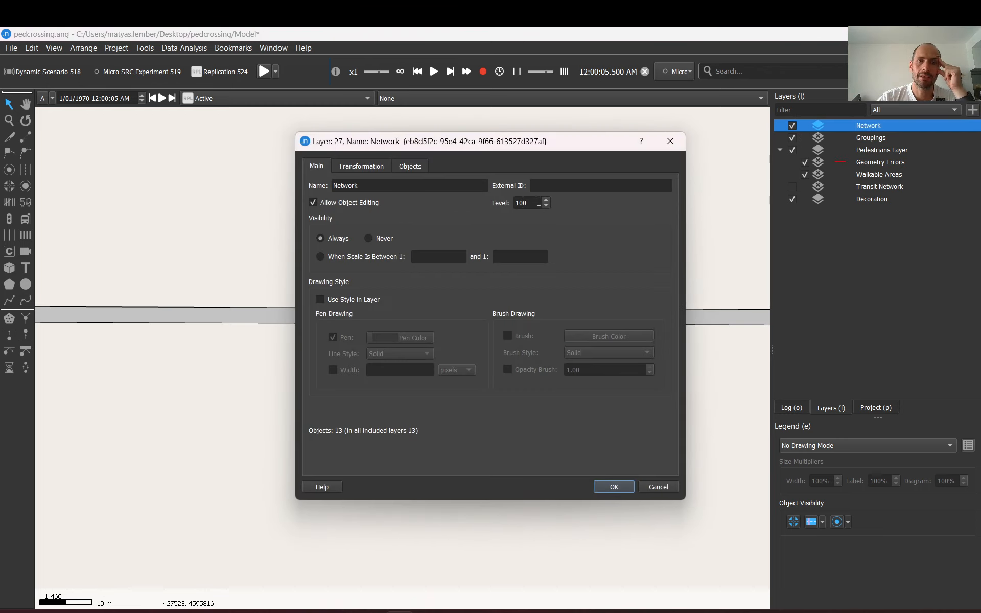
{"action": "left_click", "coordinate": [654, 488]}
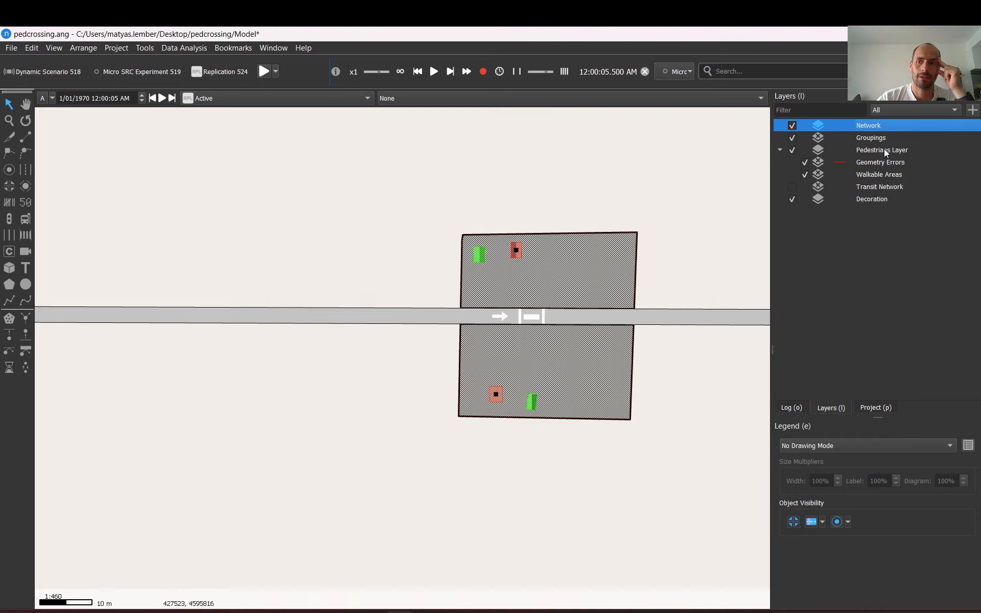
{"action": "double_click", "coordinate": [885, 151]}
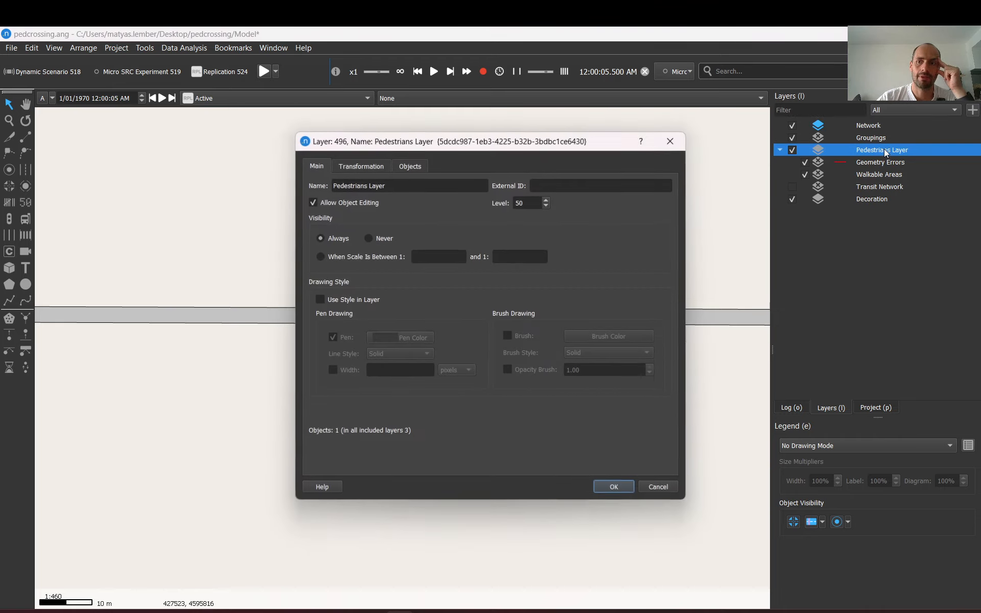
{"action": "left_click", "coordinate": [657, 485]}
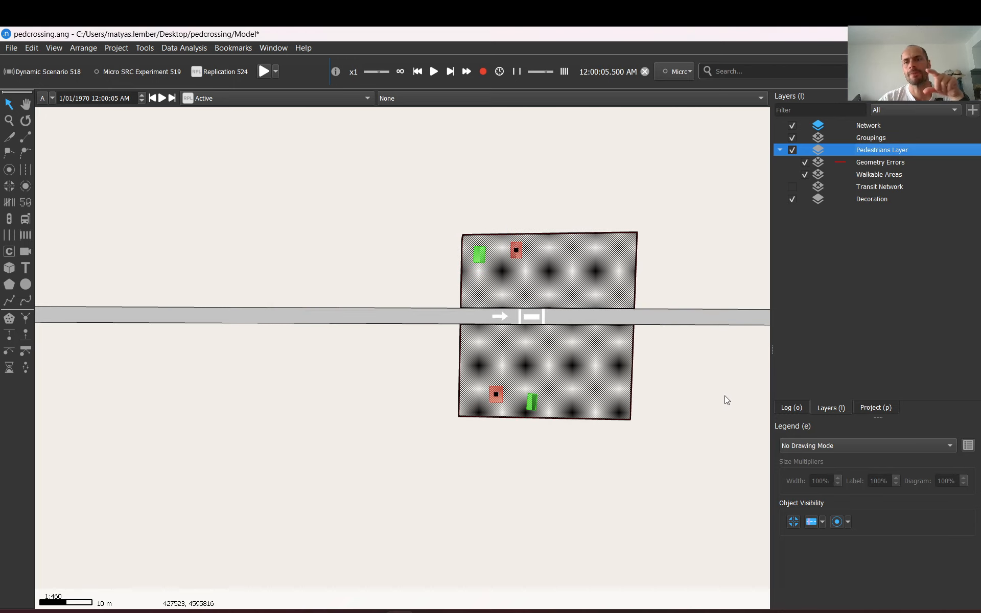
Set the Network layer's level to 50
{"action": "double_click", "coordinate": [873, 129]}
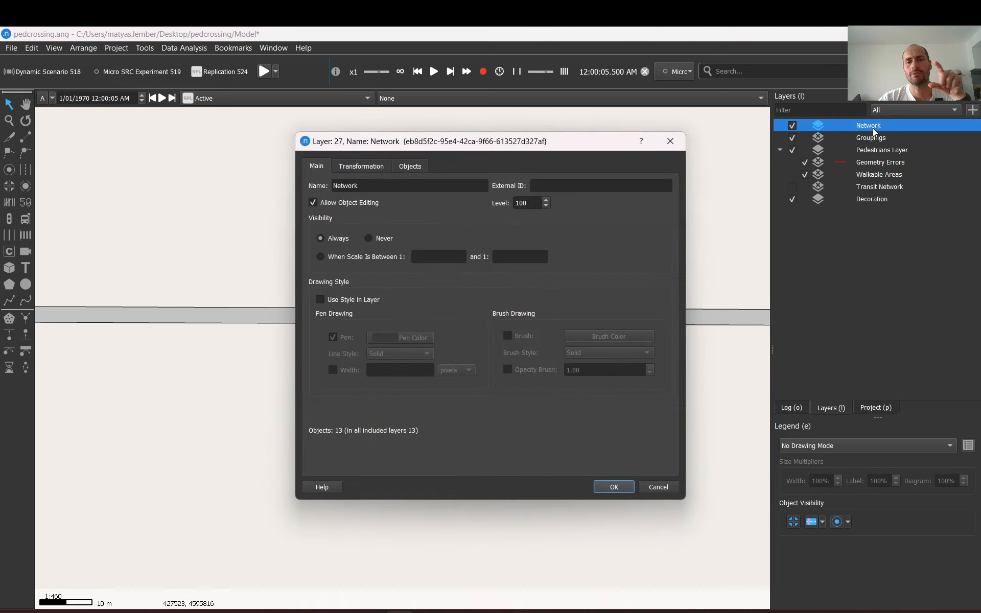
{"action": "double_click", "coordinate": [521, 203]}
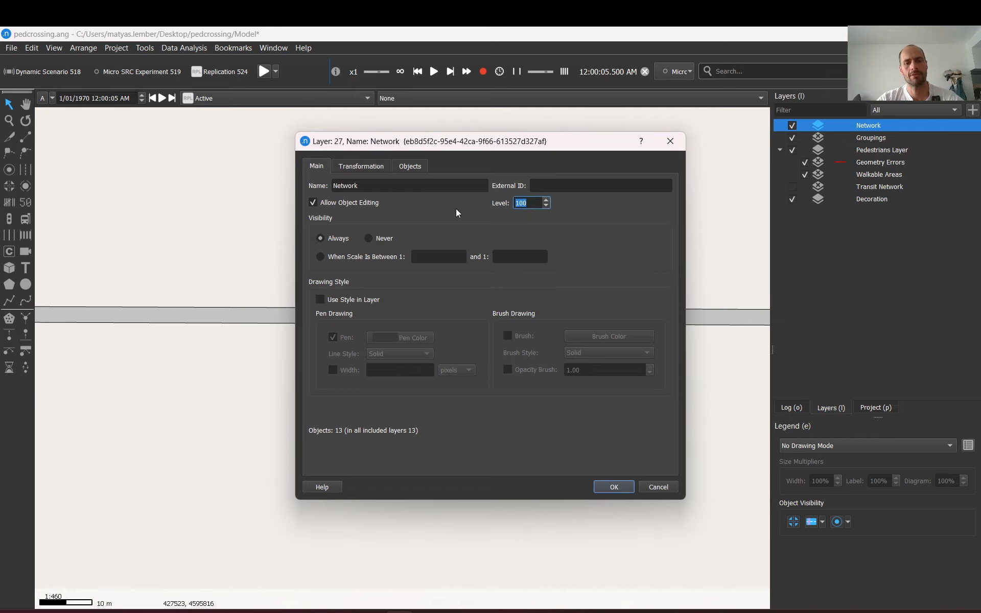
{"action": "type", "text": "50"}
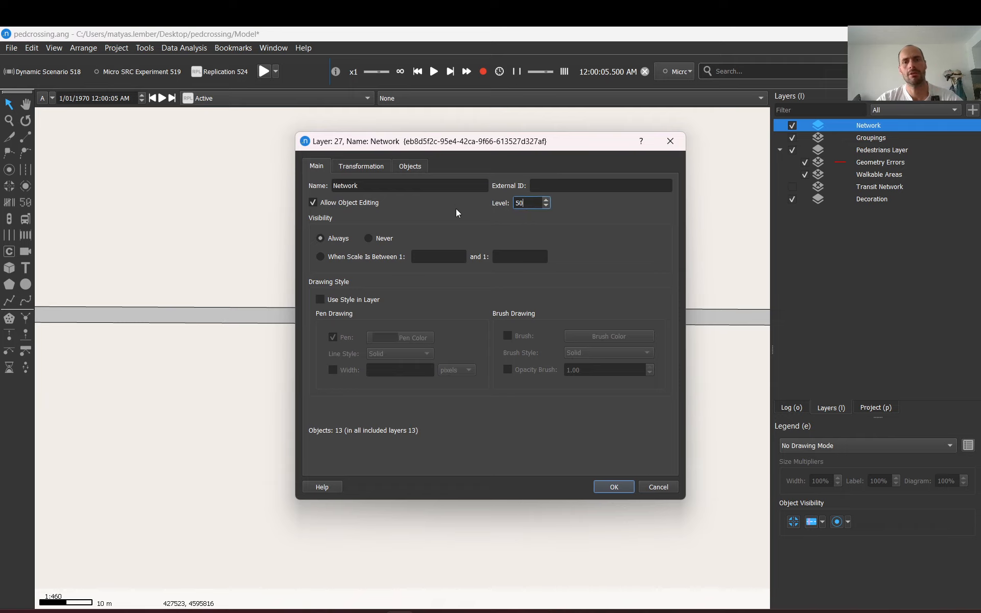
{"action": "left_click", "coordinate": [614, 485]}
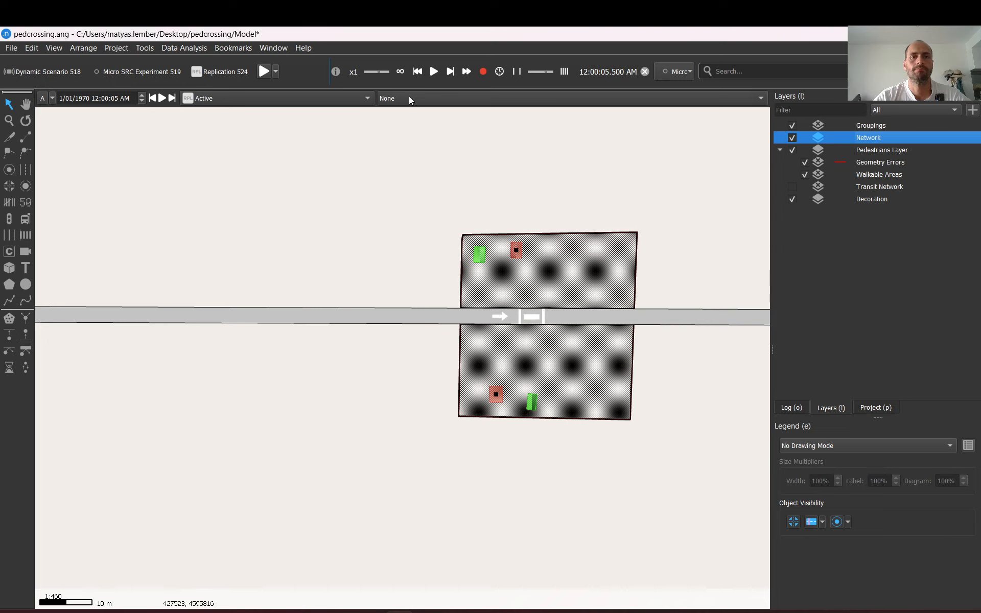
Resume the animated simulation of Replication 524
{"action": "left_click", "coordinate": [645, 72]}
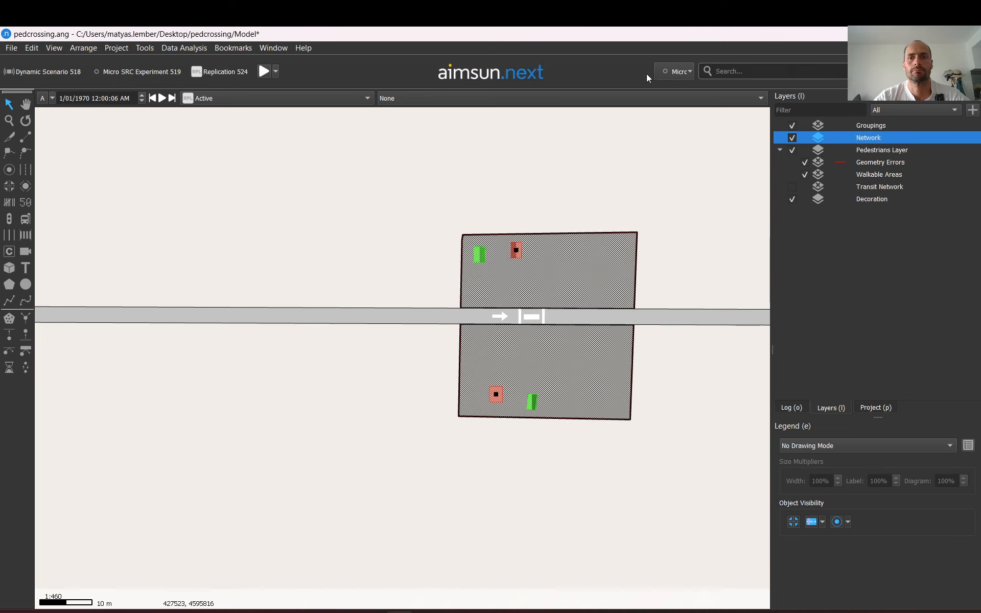
{"action": "left_click", "coordinate": [257, 76]}
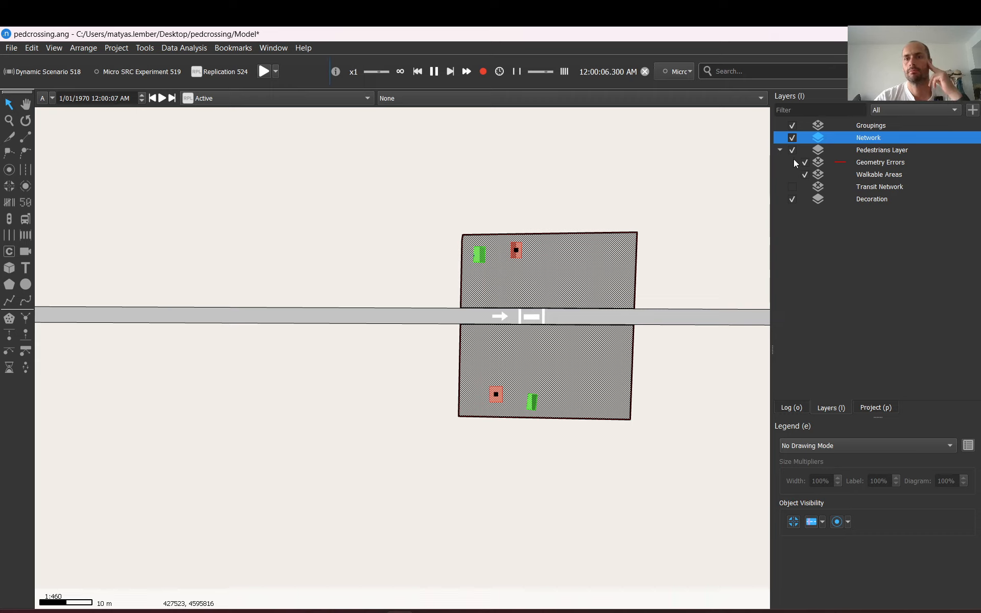
Hide the Walkable Areas layer while the simulation runs
{"action": "left_click", "coordinate": [803, 175]}
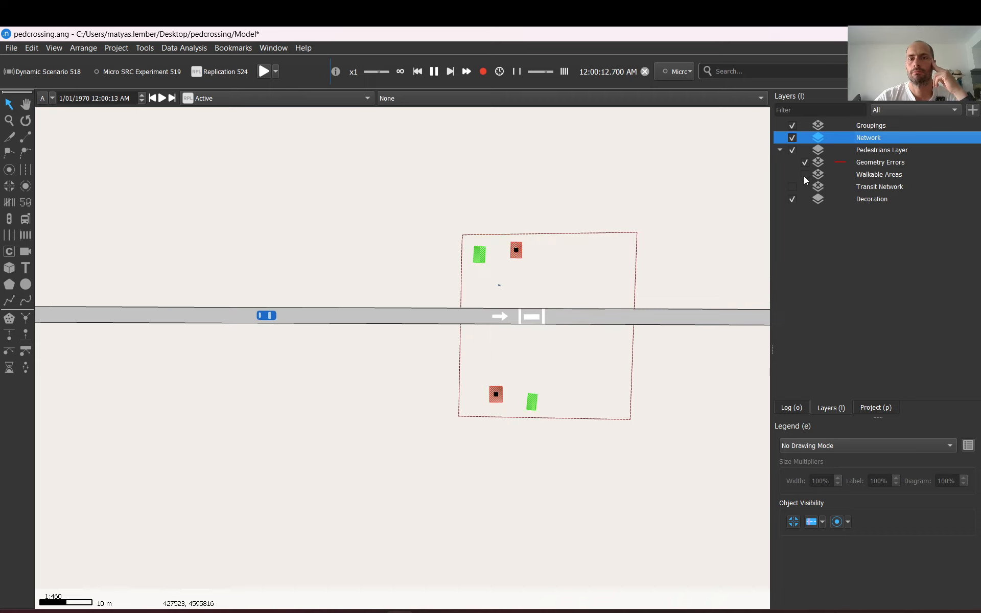
{"action": "scroll", "coordinate": [596, 356], "scroll_direction": "up", "scroll_amount": 5}
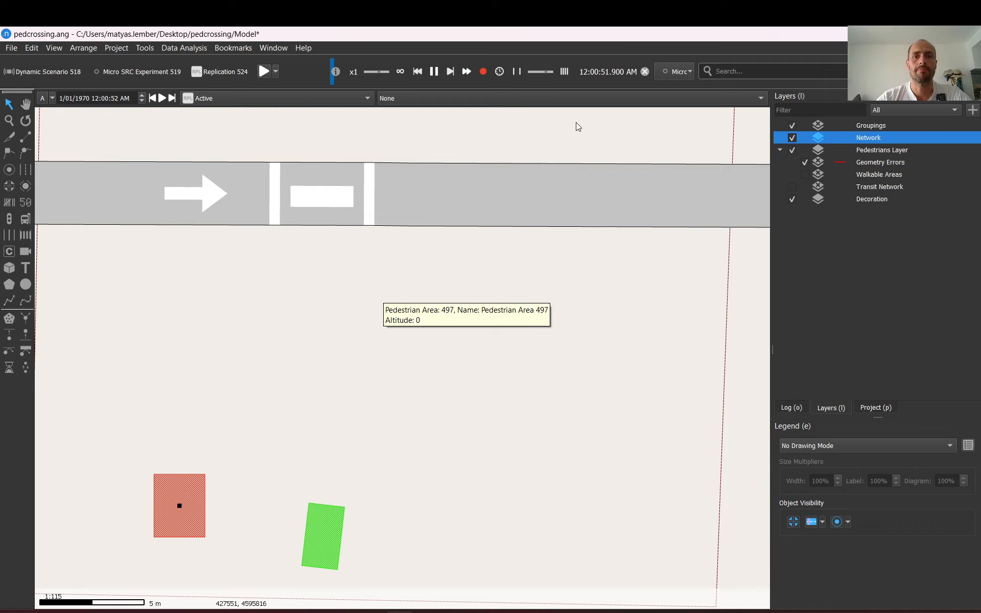
{"action": "scroll", "coordinate": [353, 232], "scroll_direction": "down", "scroll_amount": 3}
{"action": "scroll", "coordinate": [353, 232], "scroll_direction": "down", "scroll_amount": 2}
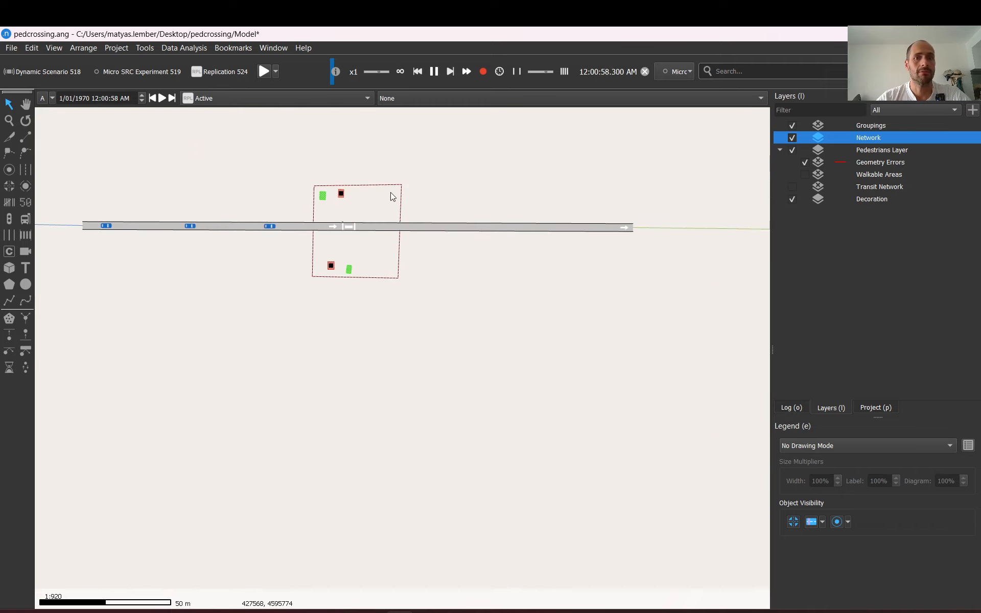